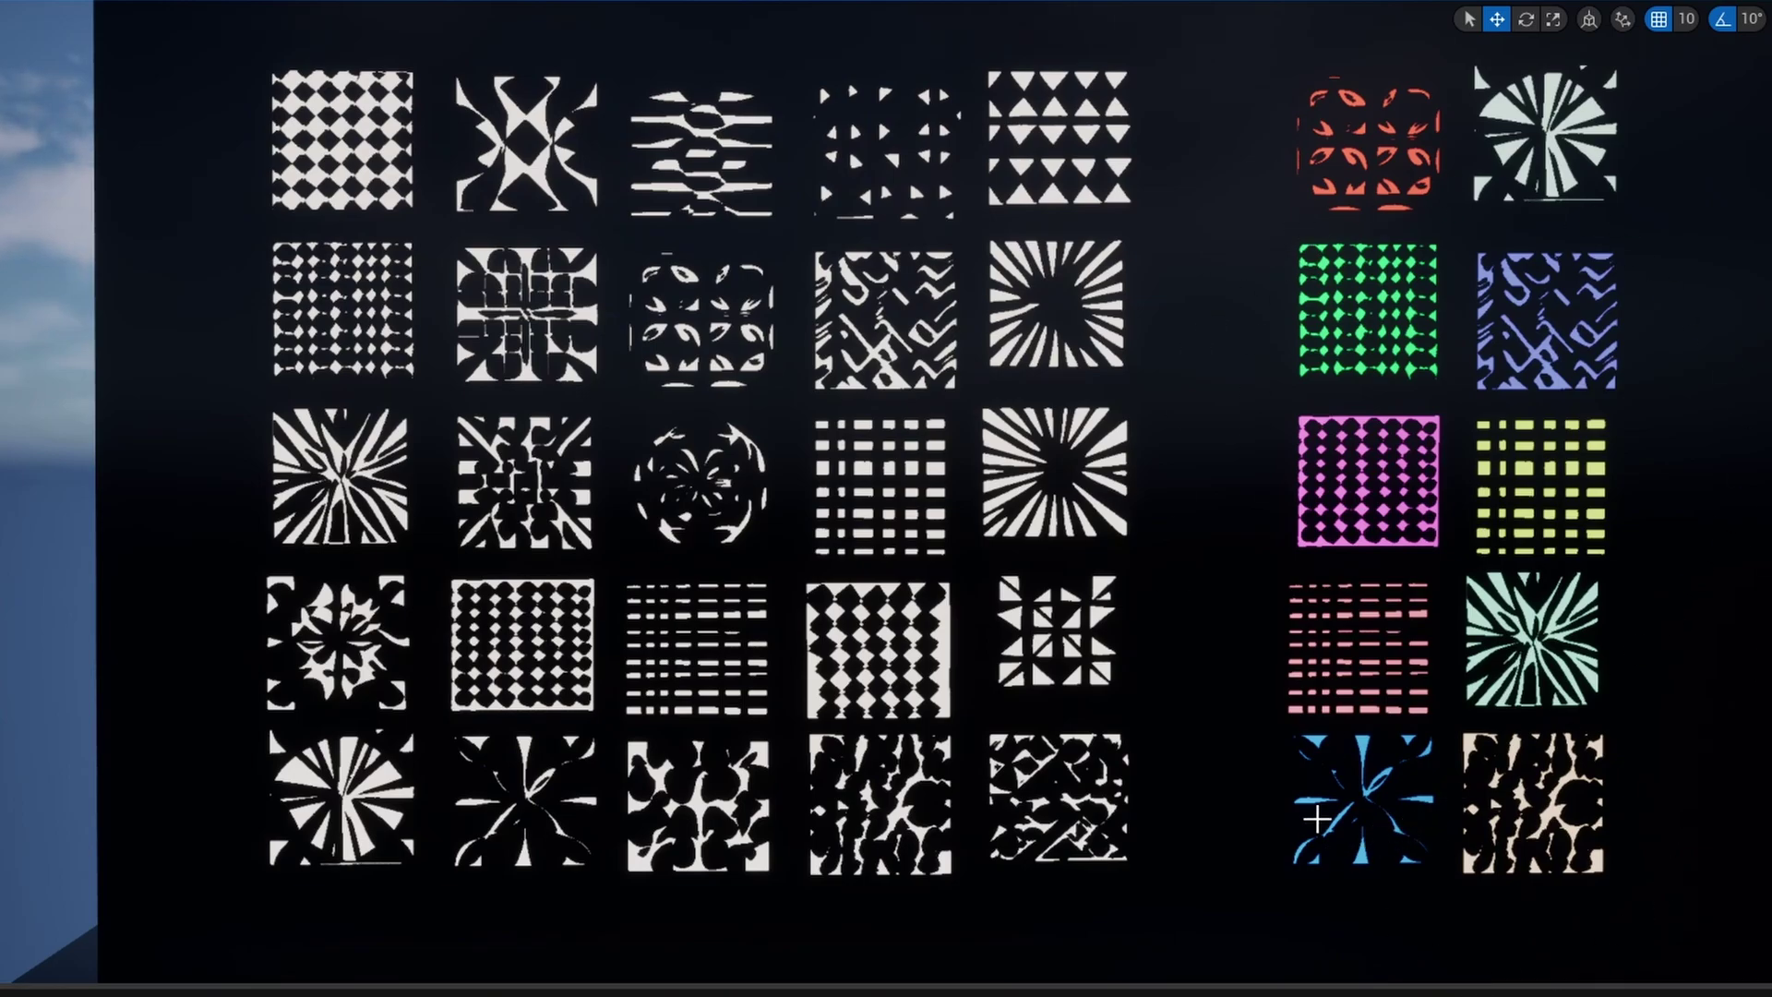
# Step: Show decal icons and inspect the grid, circular and magenta pattern decals on the wall
pyautogui.press('g')
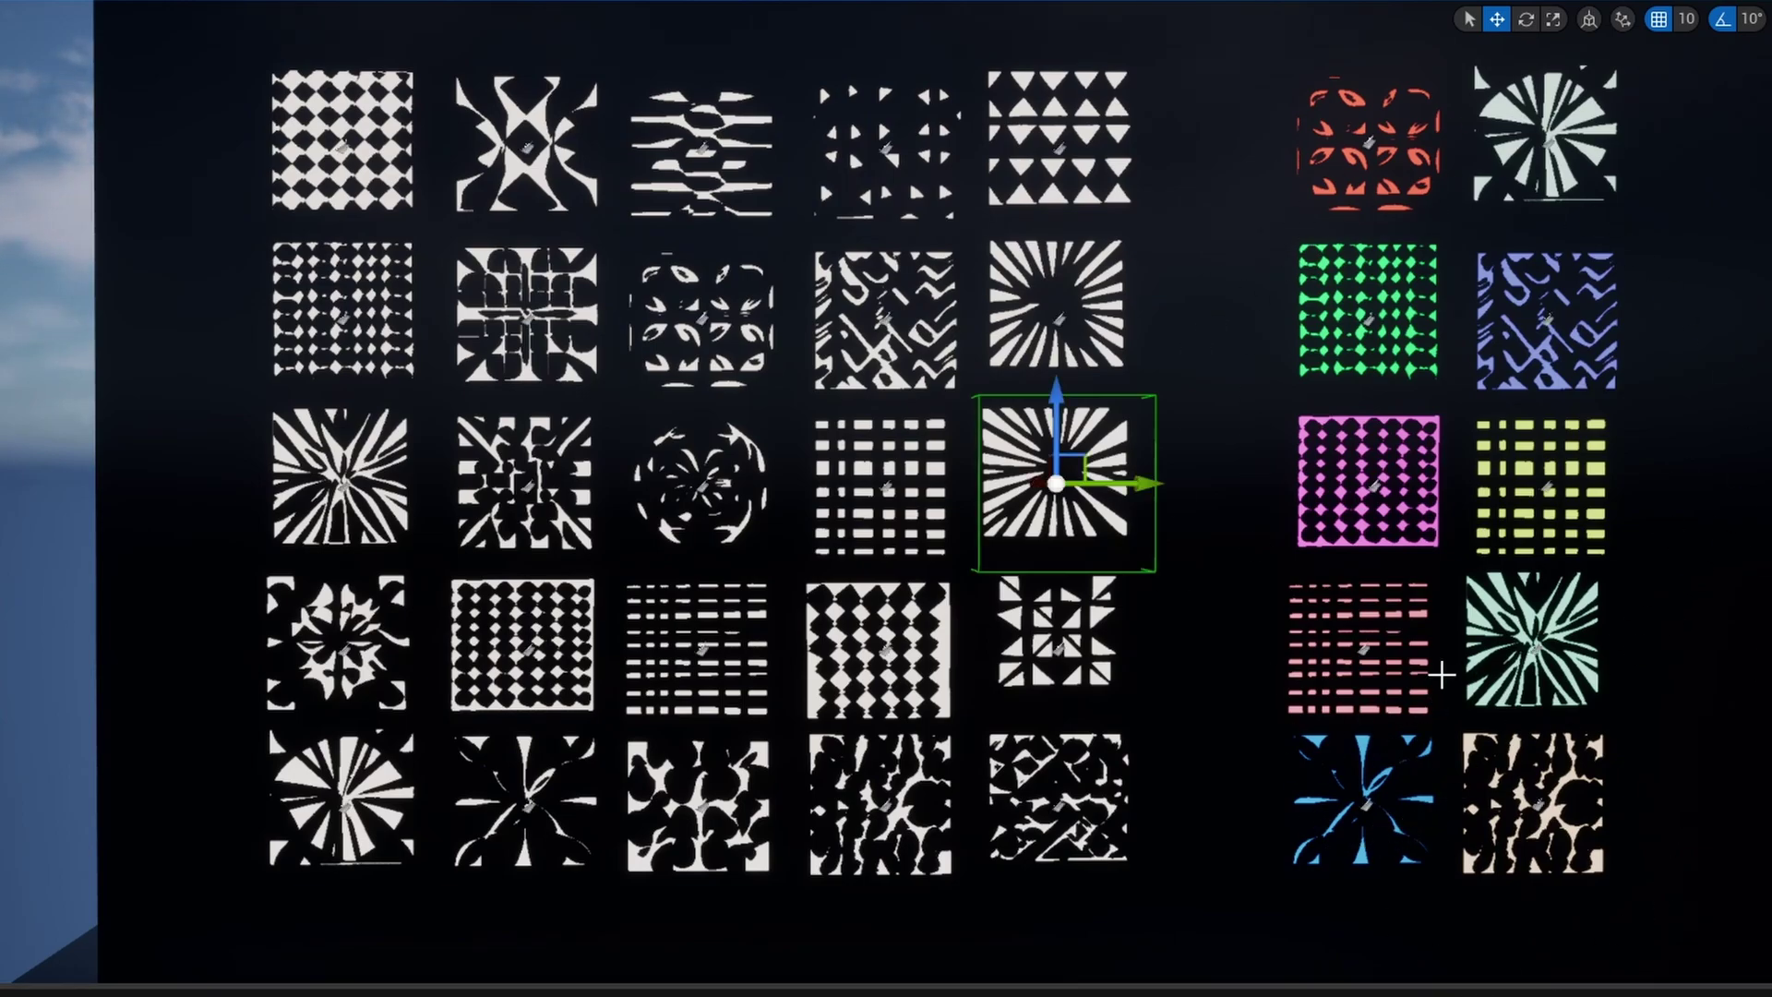
pyautogui.moveTo(923, 495); pyautogui.dragTo(904, 505, button='right')
pyautogui.click(909, 503)
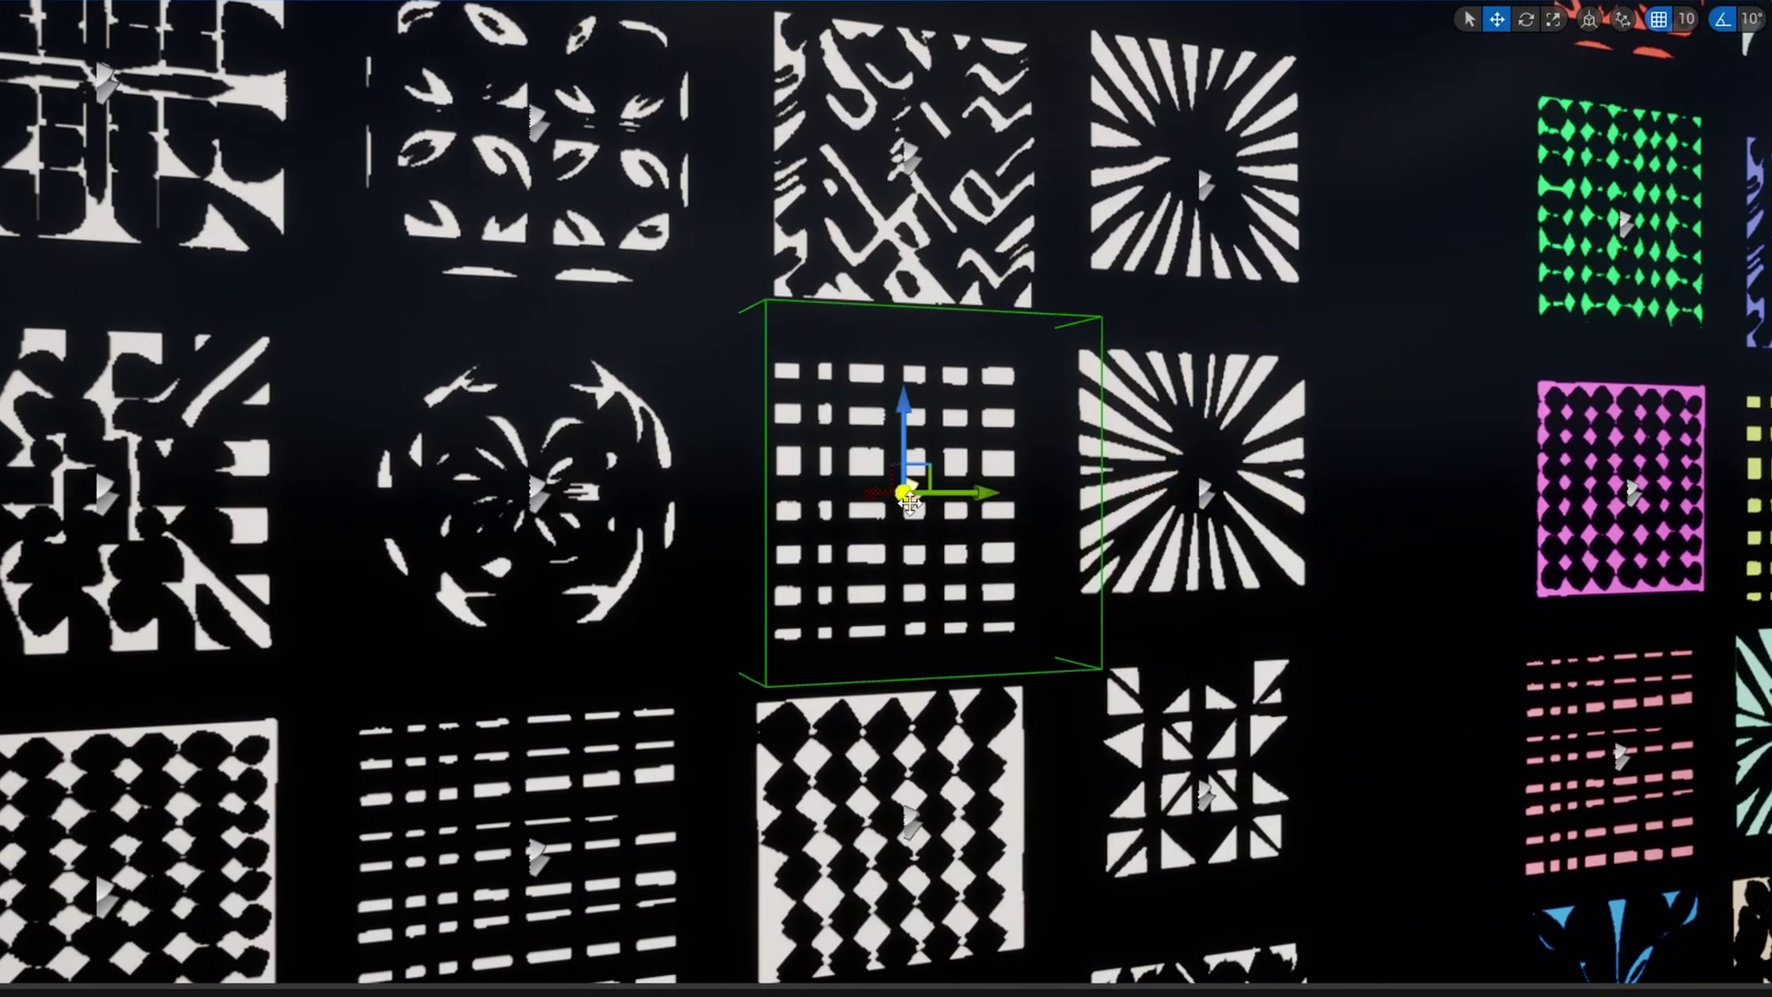
pyautogui.click(539, 493)
pyautogui.moveTo(1001, 573); pyautogui.dragTo(991, 577, button='right')
pyautogui.click(1259, 460)
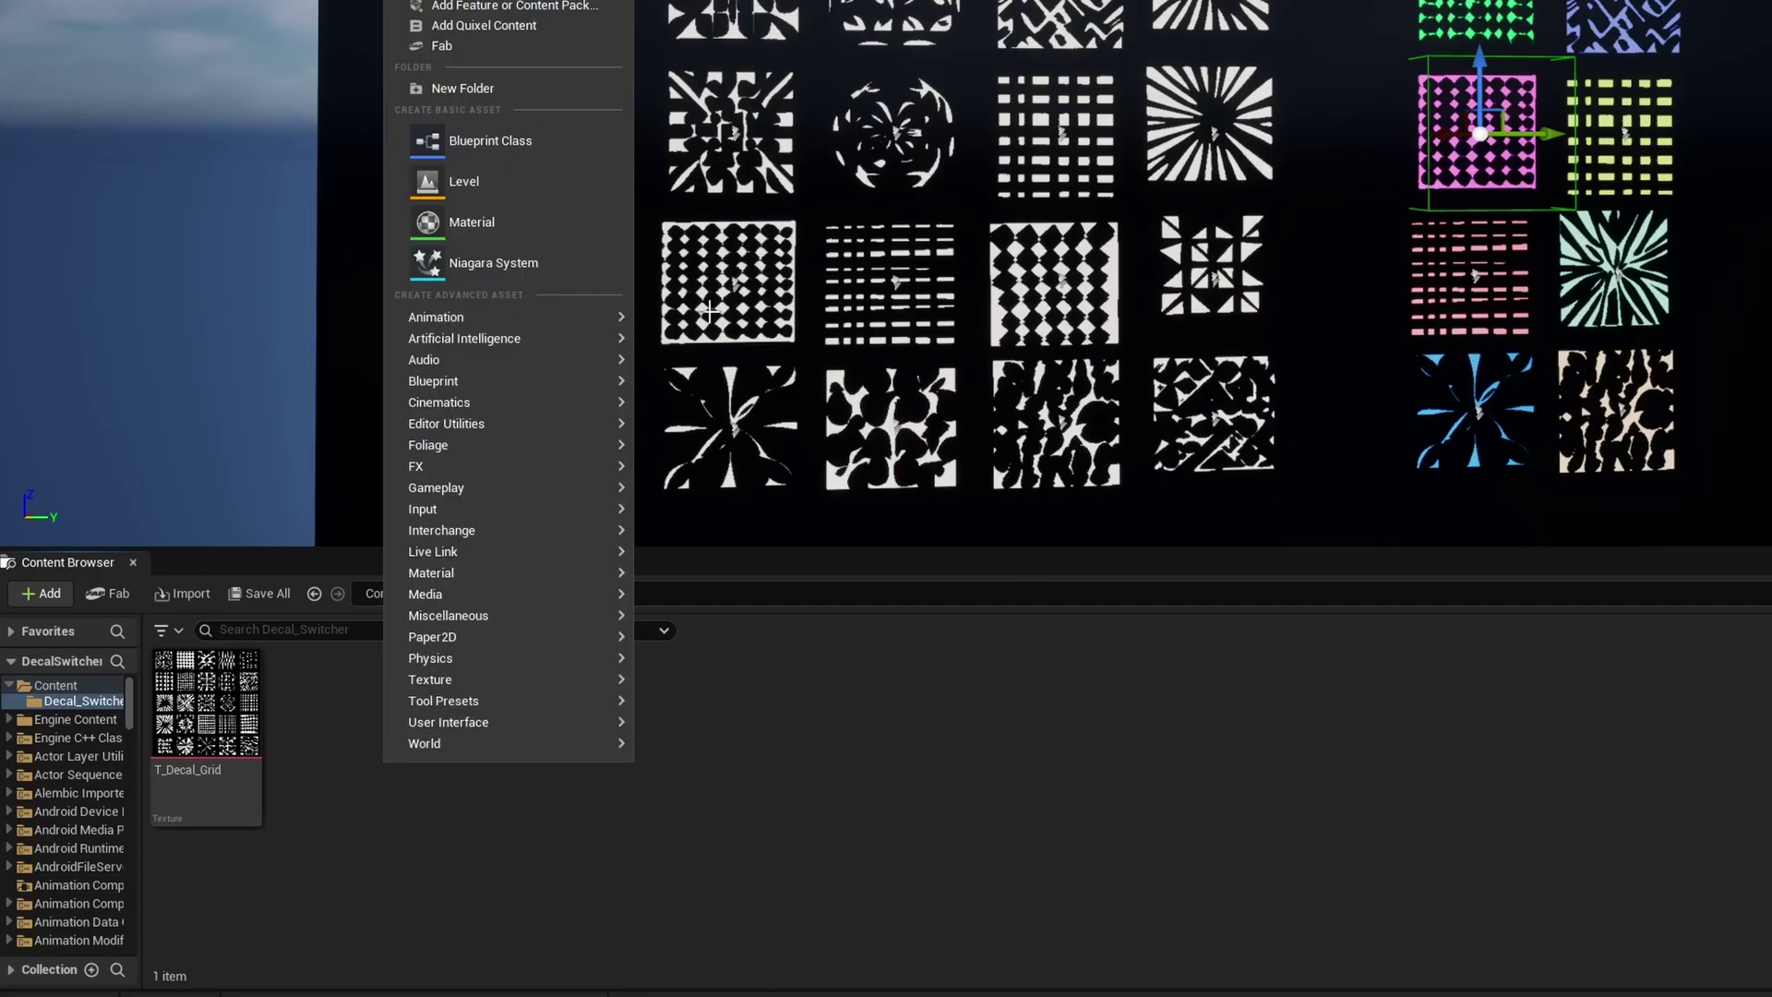
# Step: Create and open the M_DecalPatterns material, then drop T_Decal_Grid into its graph as a Texture Sample
pyautogui.click(495, 221)
pyautogui.write('M_DecalPat')
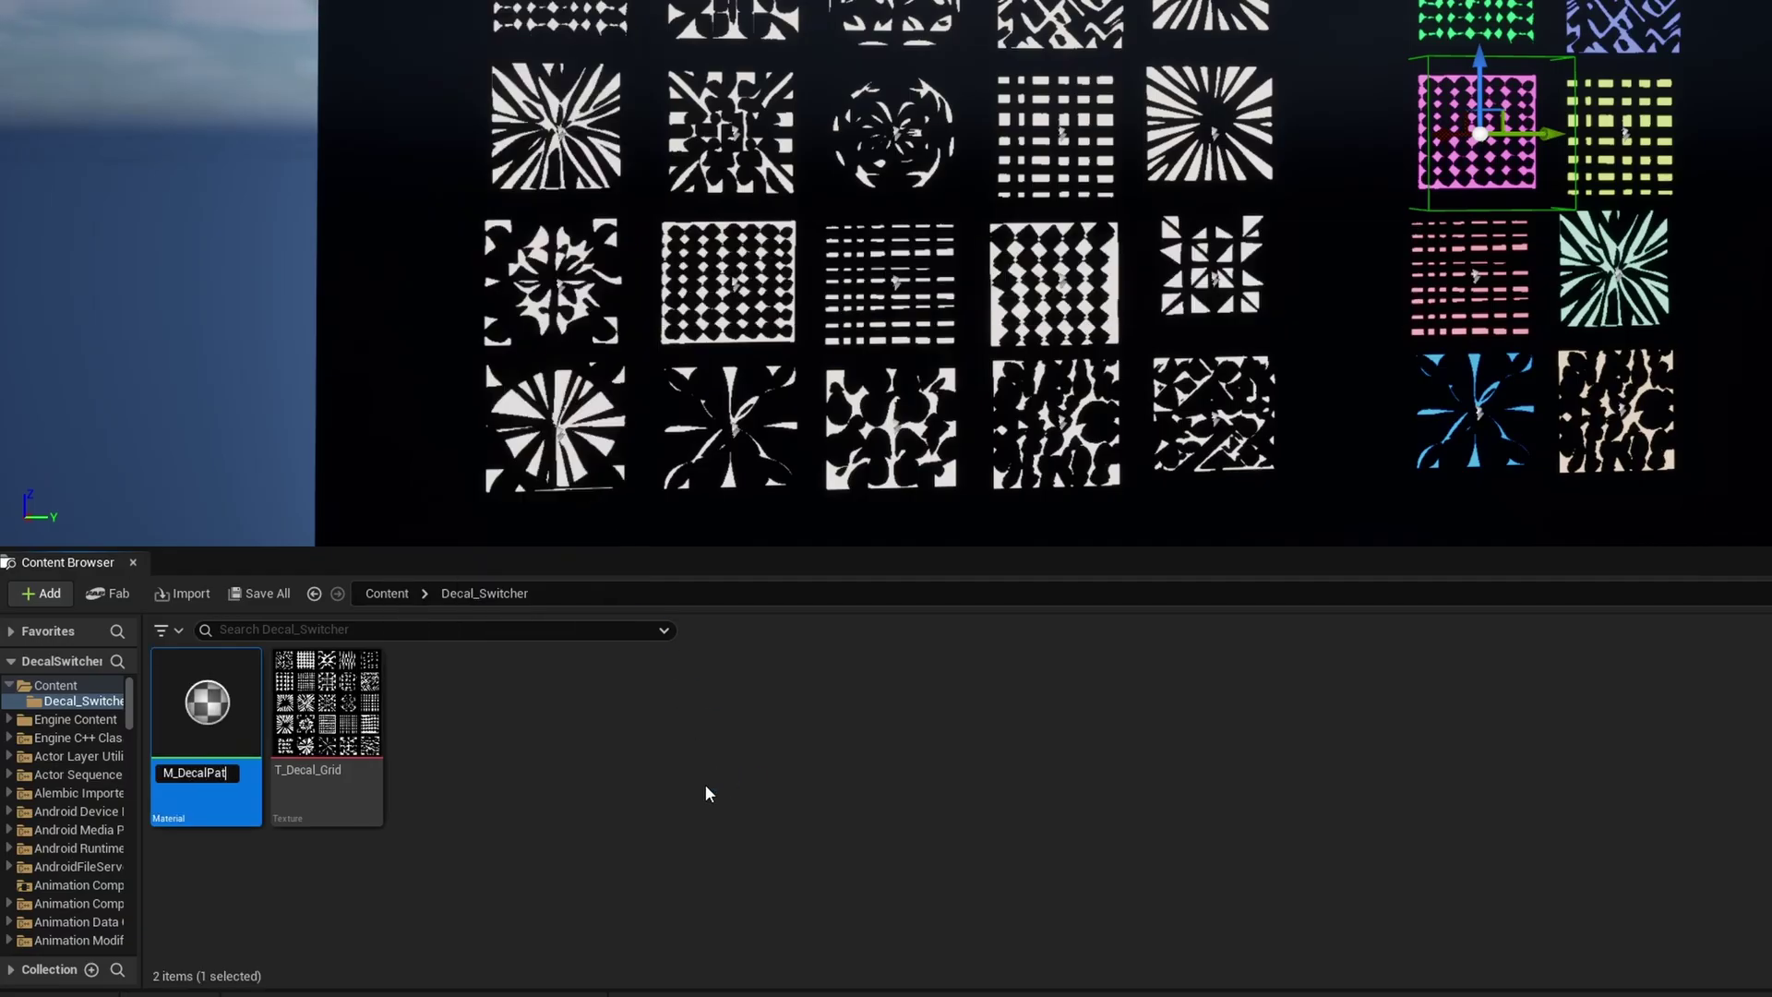
pyautogui.write('terns')
pyautogui.press('Return')
pyautogui.press('Return')
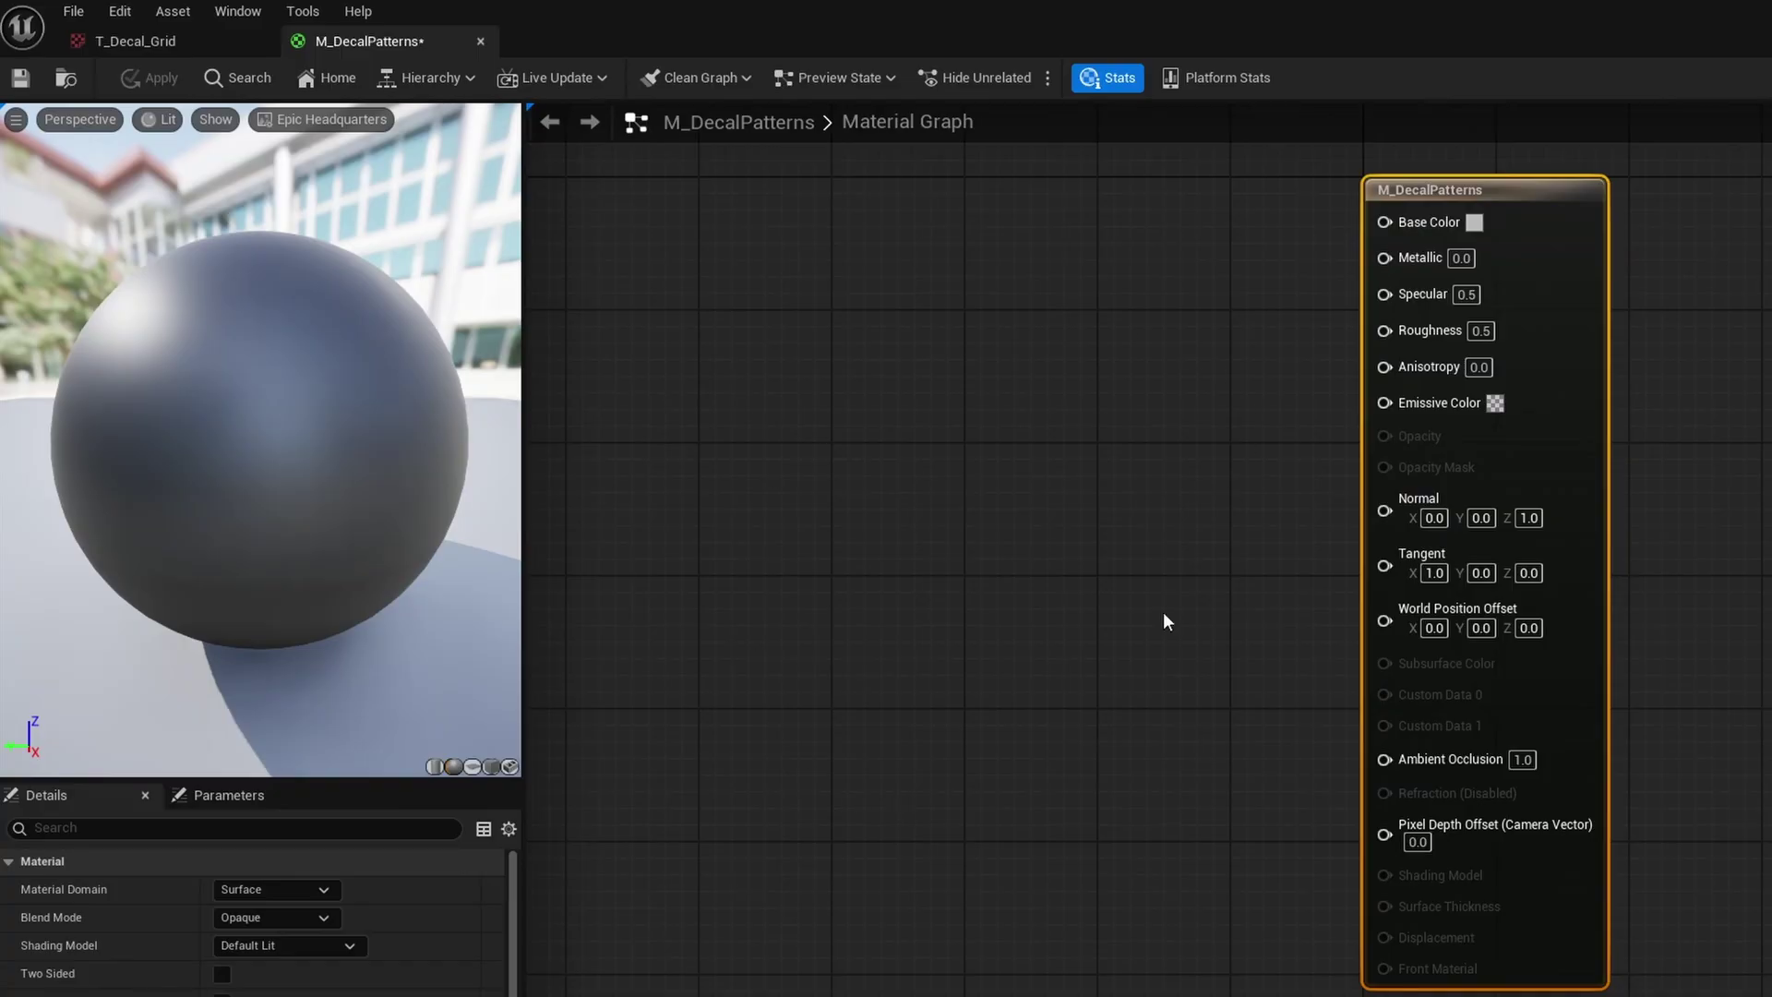
pyautogui.moveTo(1022, 706); pyautogui.dragTo(1577, 742, button='right')
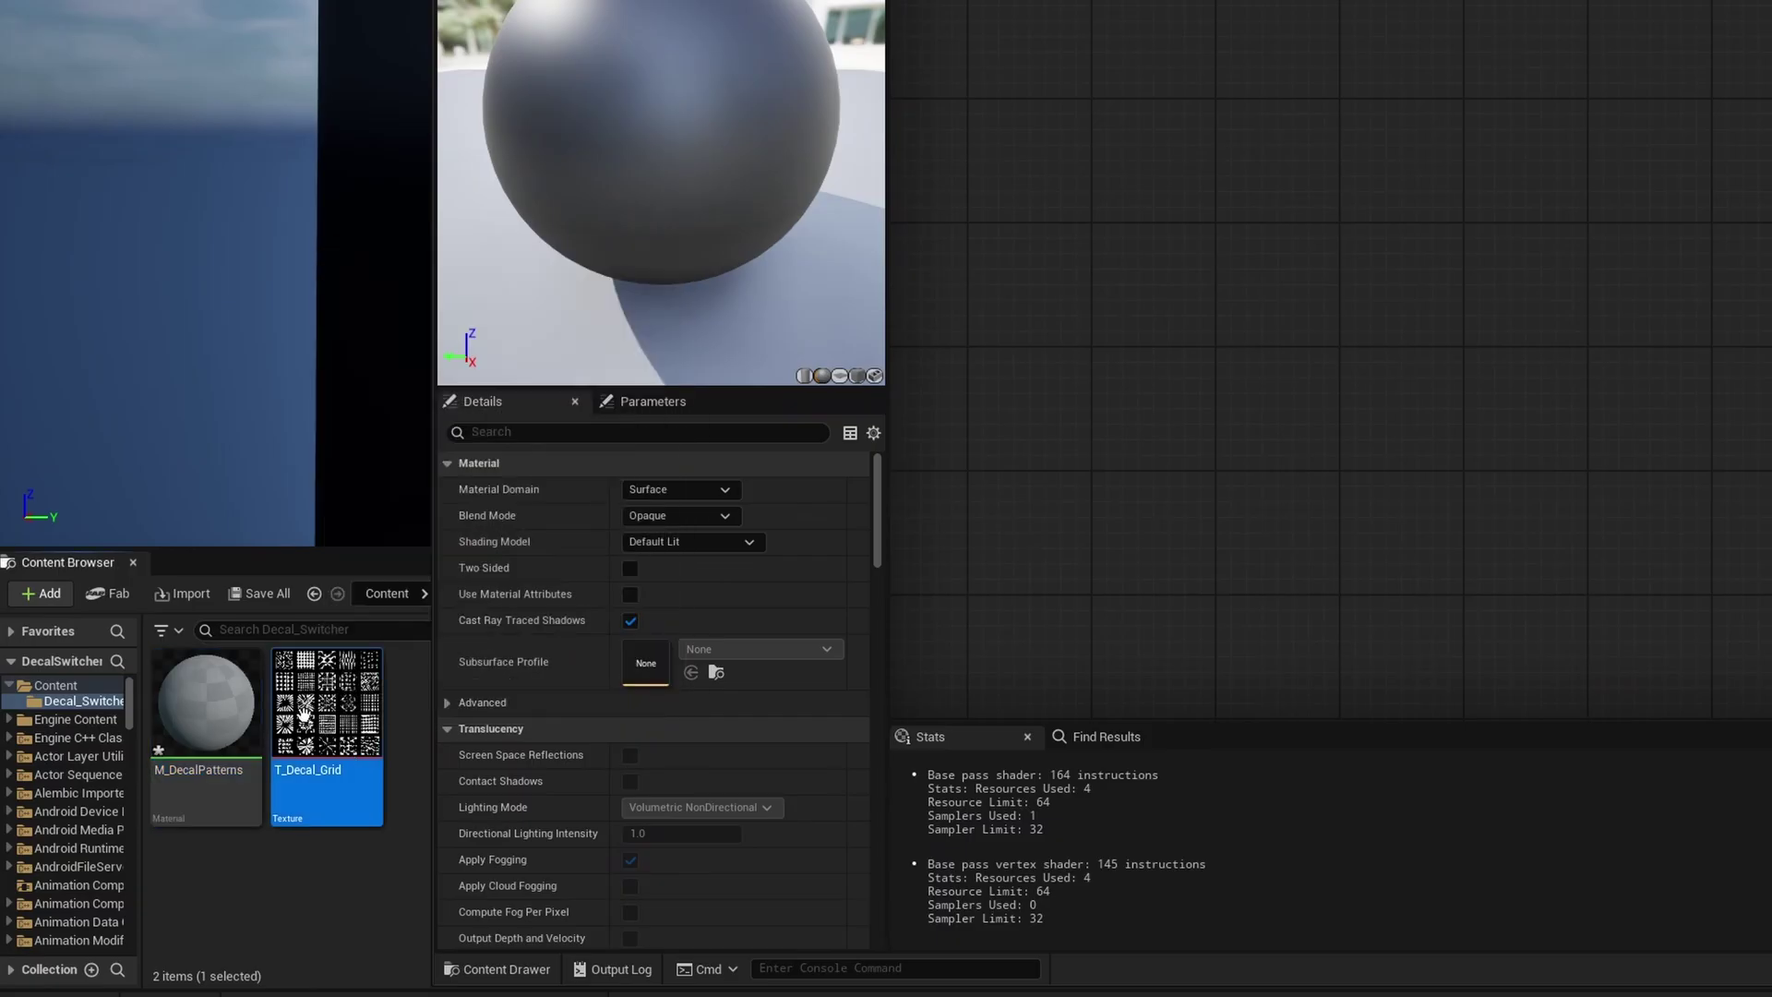
pyautogui.moveTo(327, 711); pyautogui.dragTo(1196, 191)
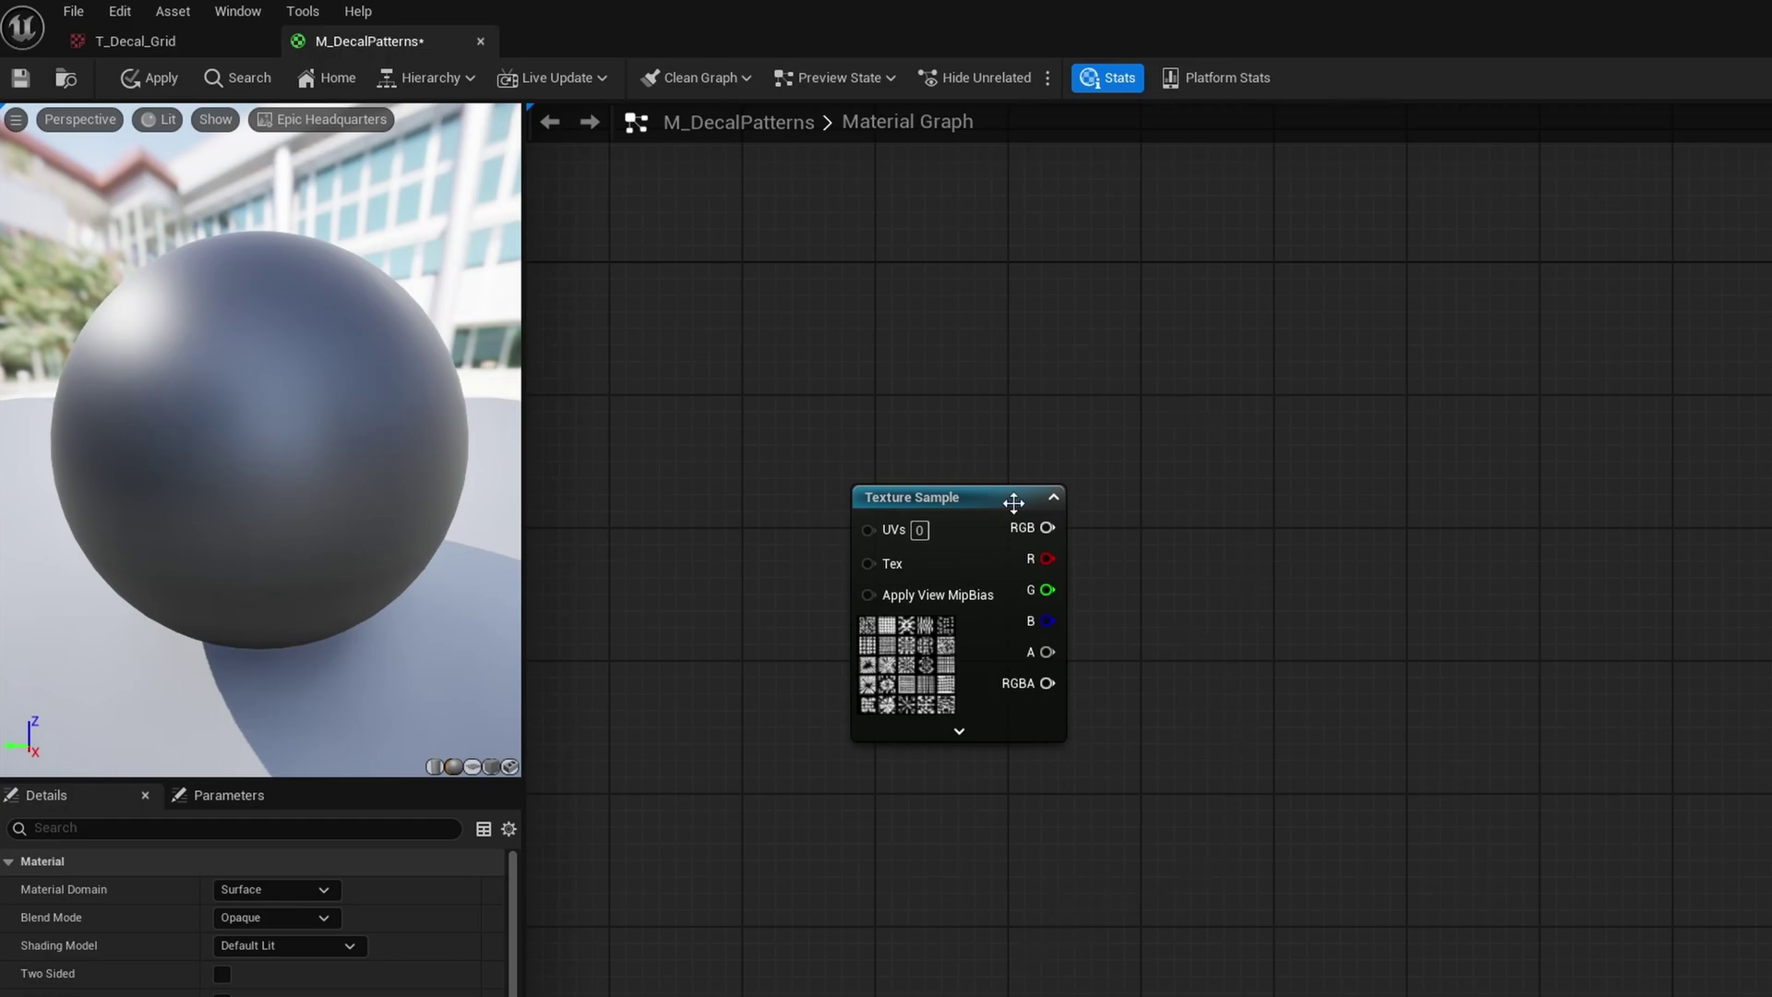
# Step: Set the Material Domain to Deferred Decal and the Blend Mode to Translucent
pyautogui.click(289, 891)
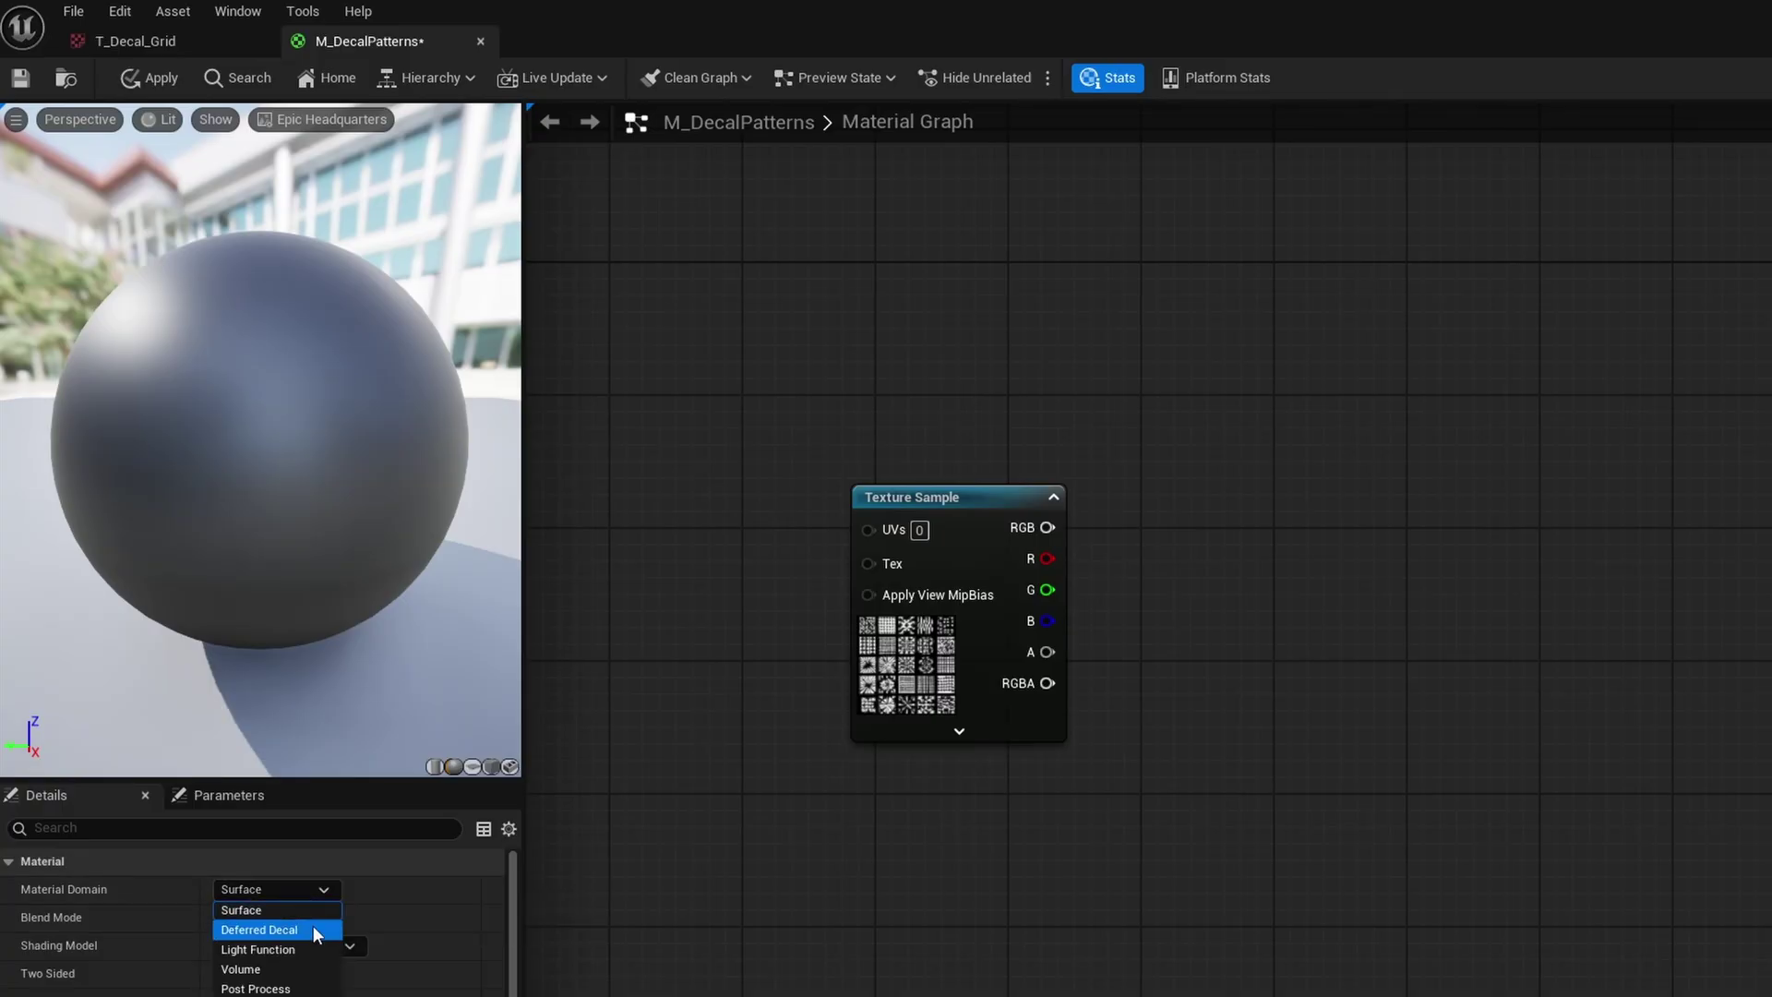
pyautogui.click(312, 927)
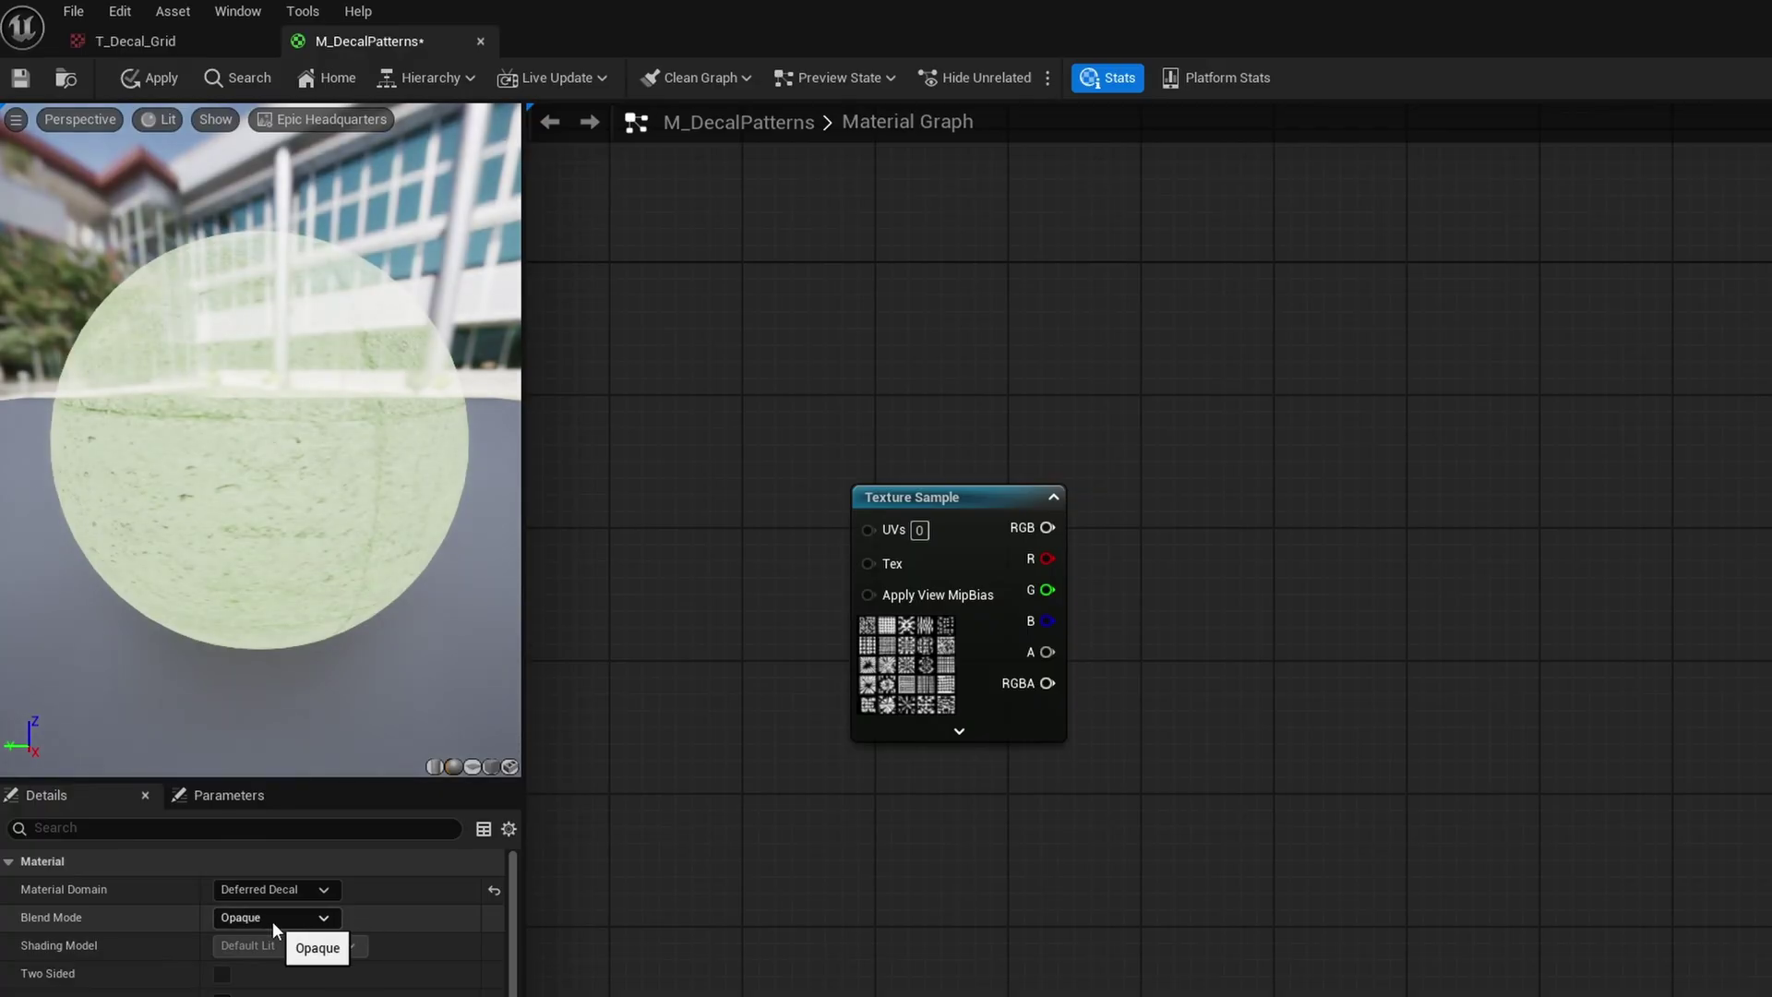
pyautogui.click(273, 921)
pyautogui.click(283, 975)
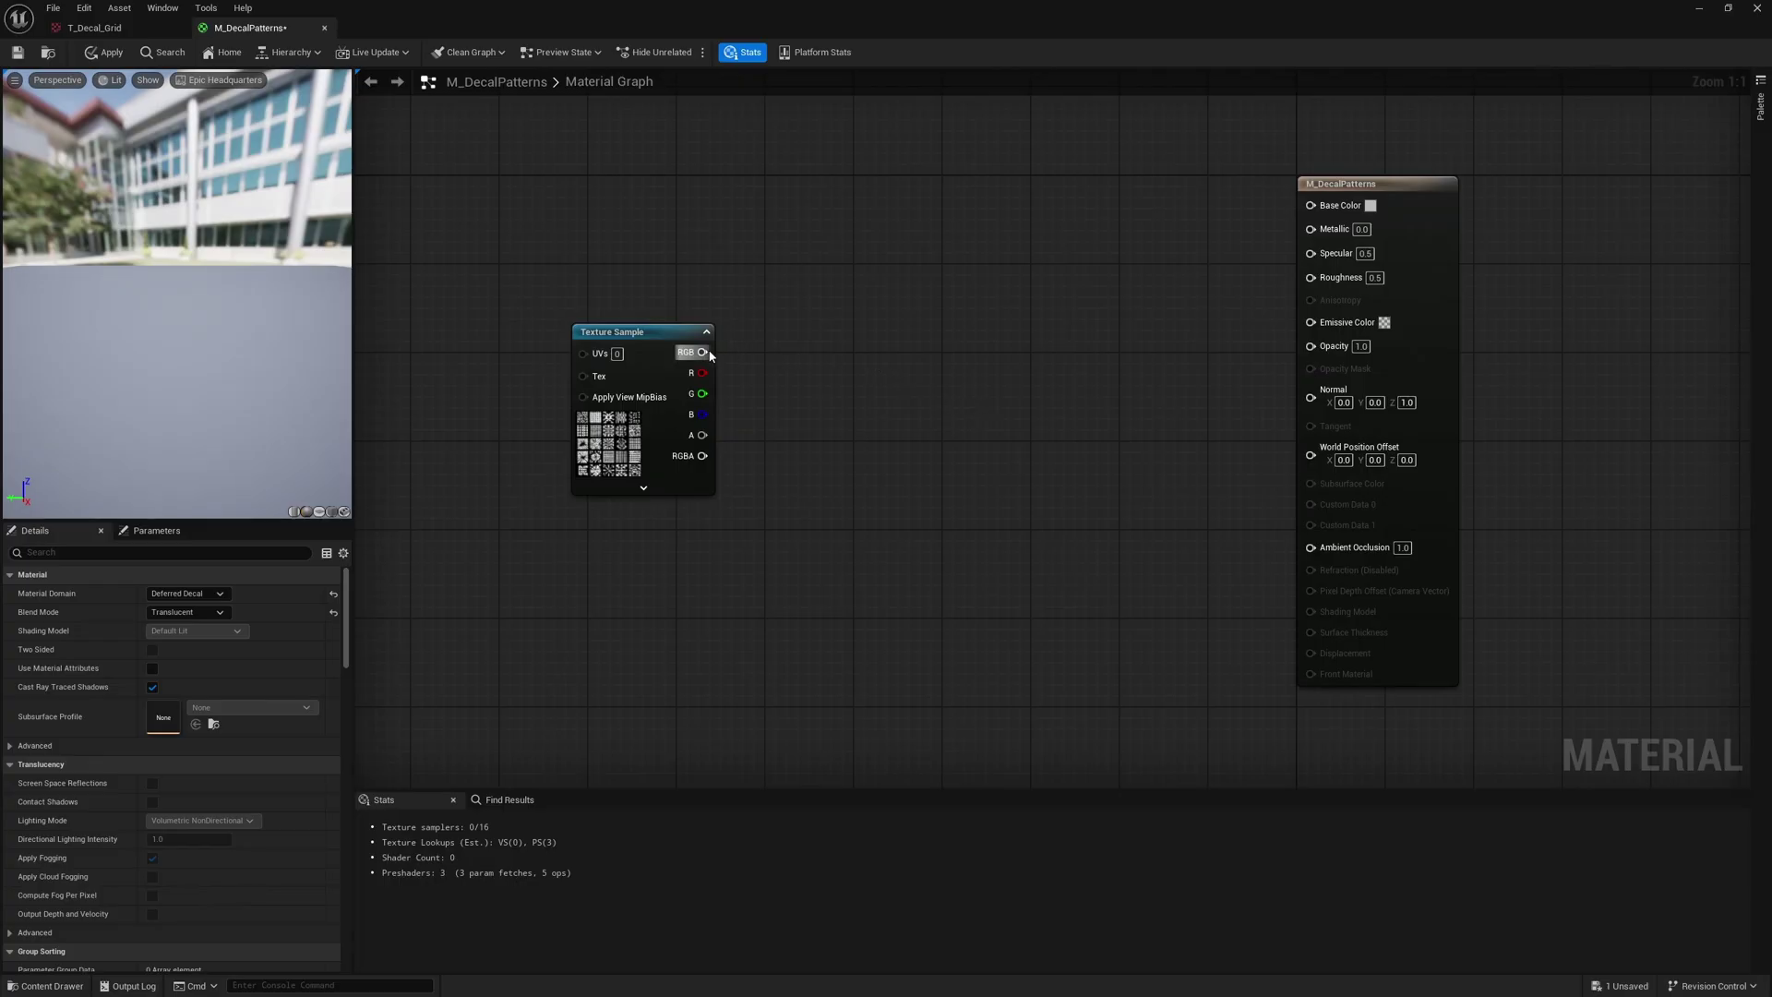
# Step: Wire the texture's RGB to Base Color and alpha to Opacity, previewed on a plane
pyautogui.moveTo(709, 356); pyautogui.dragTo(1329, 206)
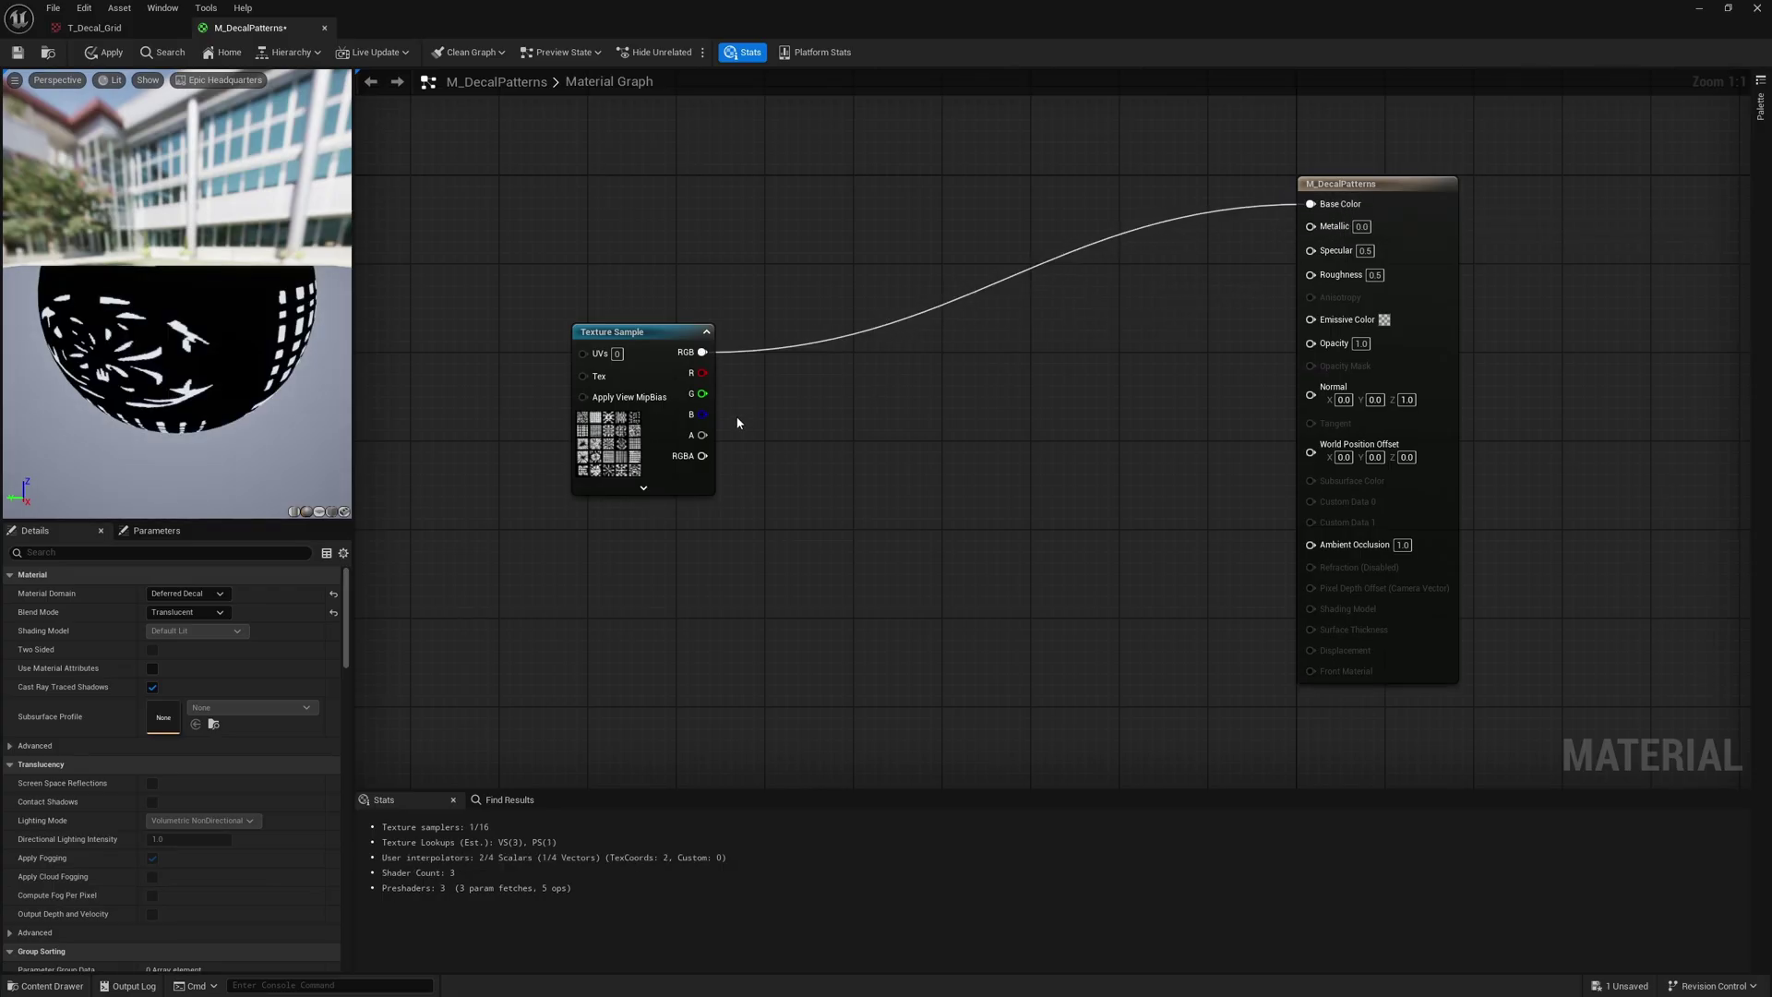
pyautogui.moveTo(703, 435); pyautogui.dragTo(1310, 343)
pyautogui.moveTo(636, 332); pyautogui.dragTo(897, 261)
pyautogui.click(319, 511)
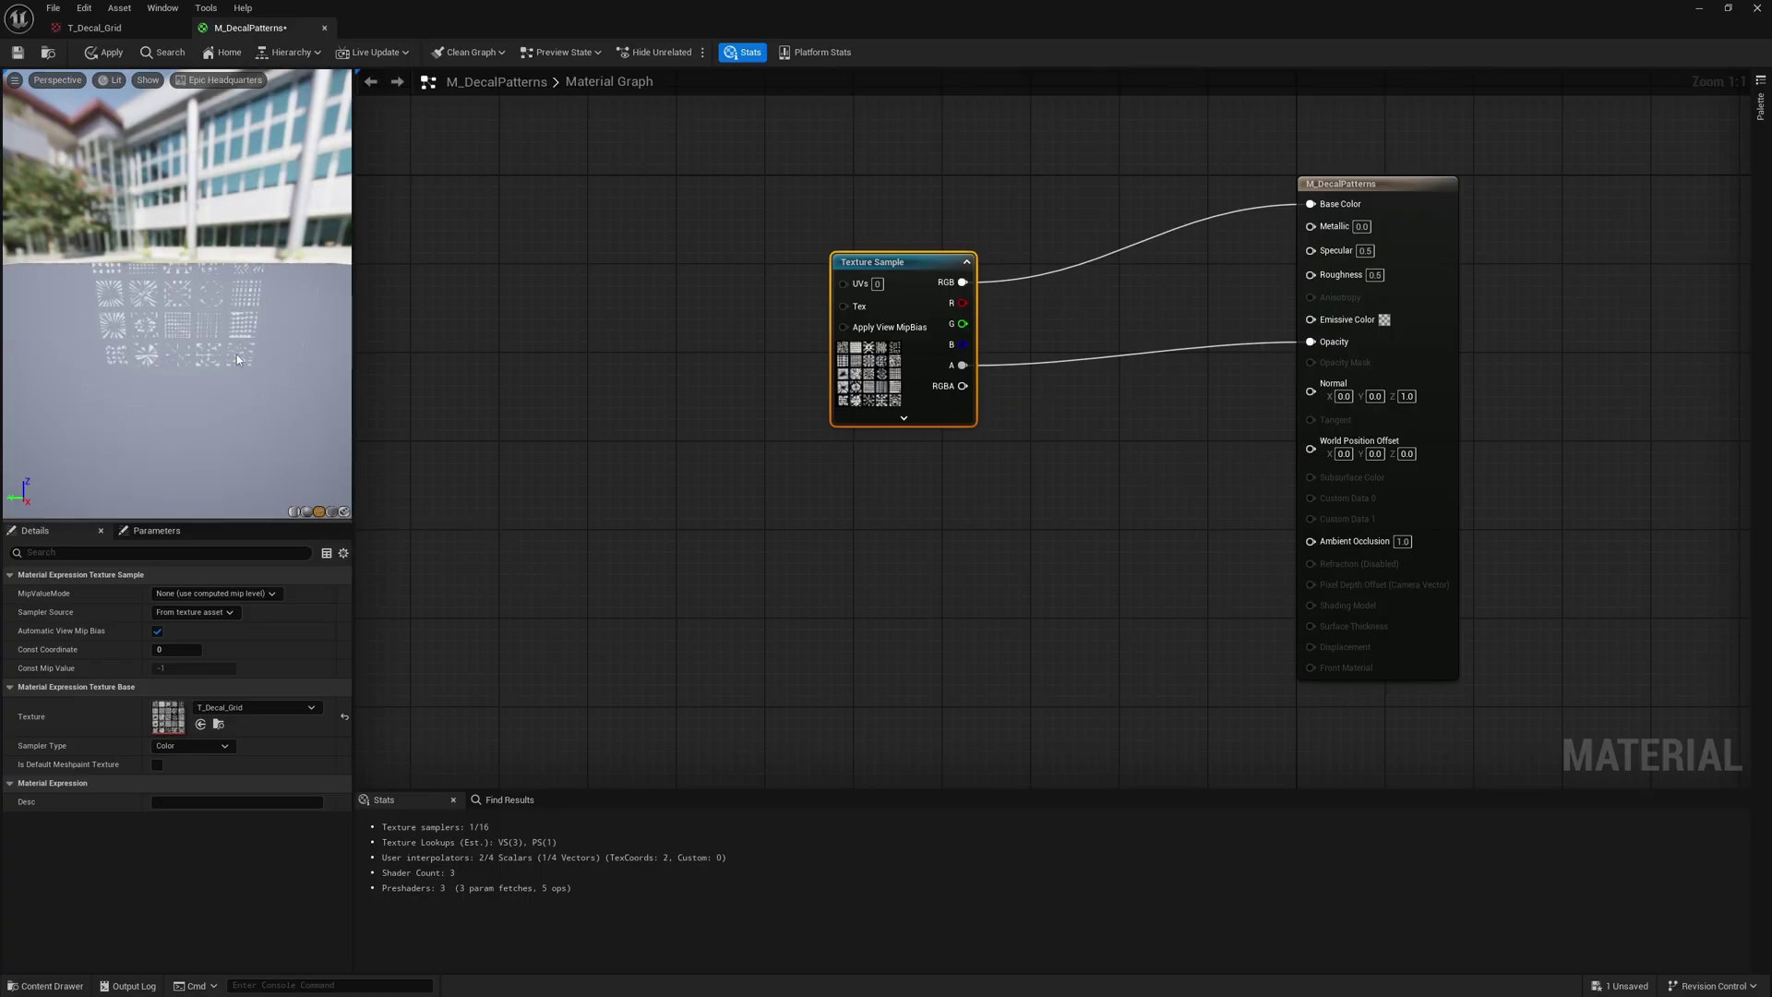
pyautogui.moveTo(231, 352); pyautogui.dragTo(188, 285)
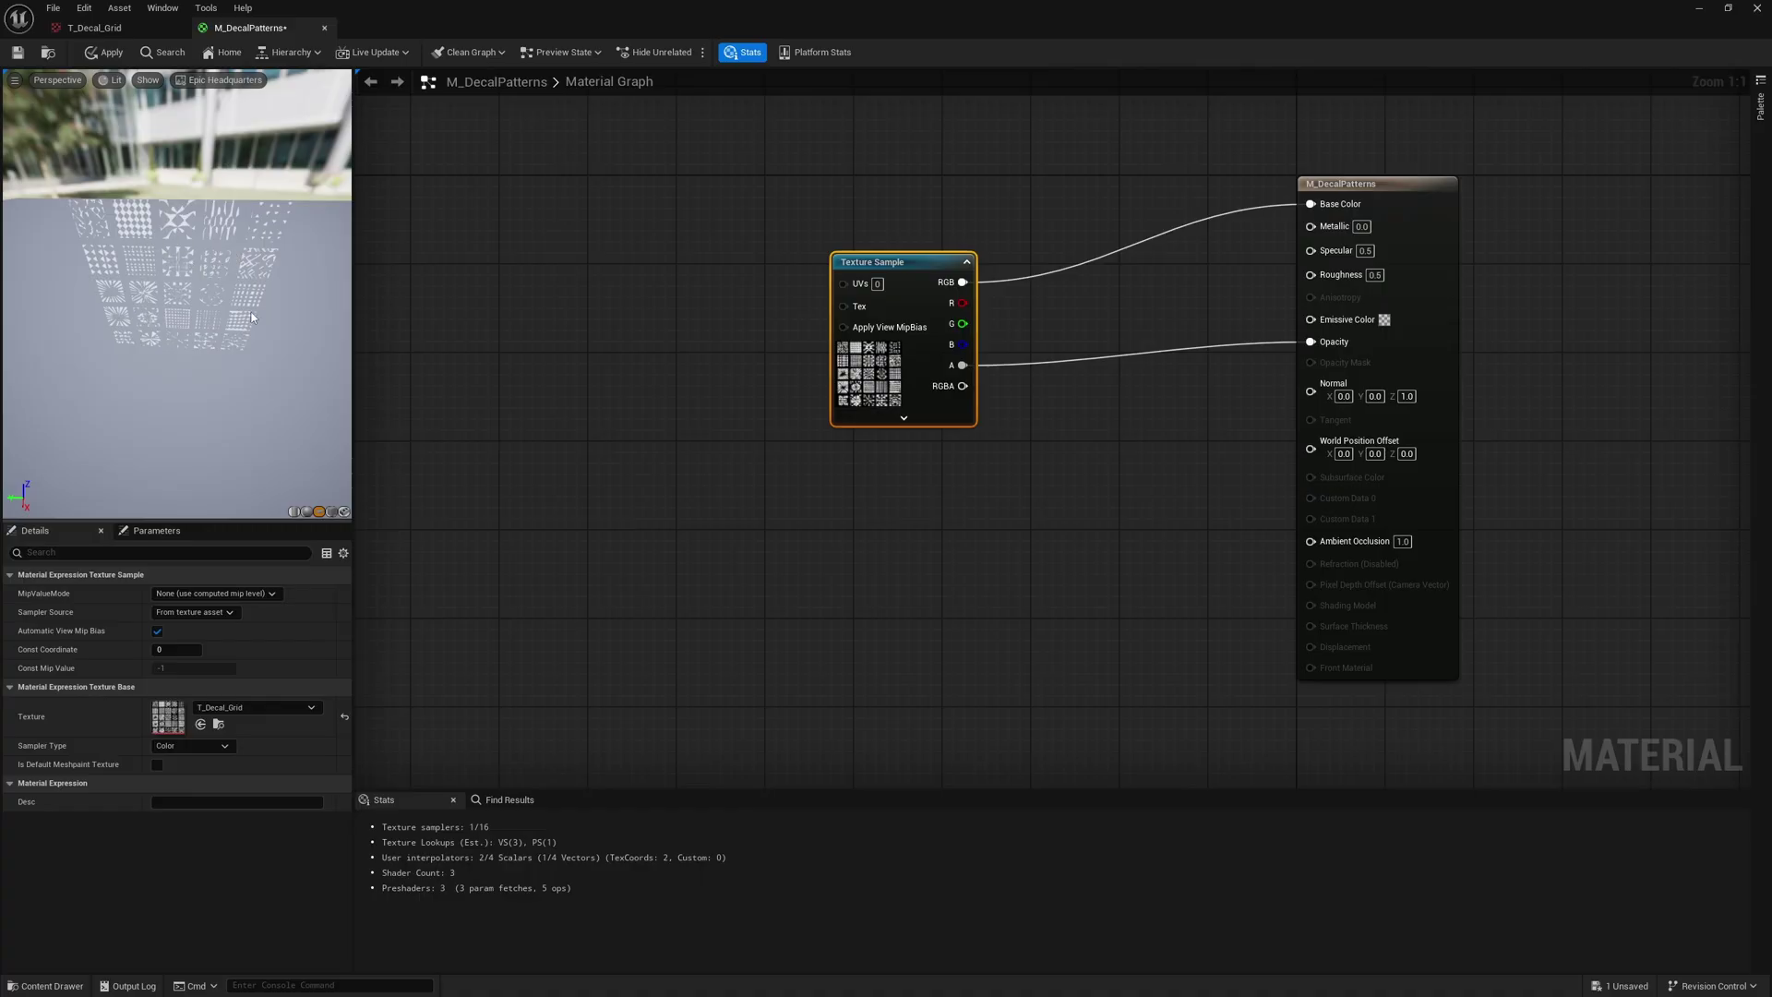
# Step: Add a FlipBook node to the material graph
pyautogui.rightClick(925, 458)
pyautogui.write('flipboo')
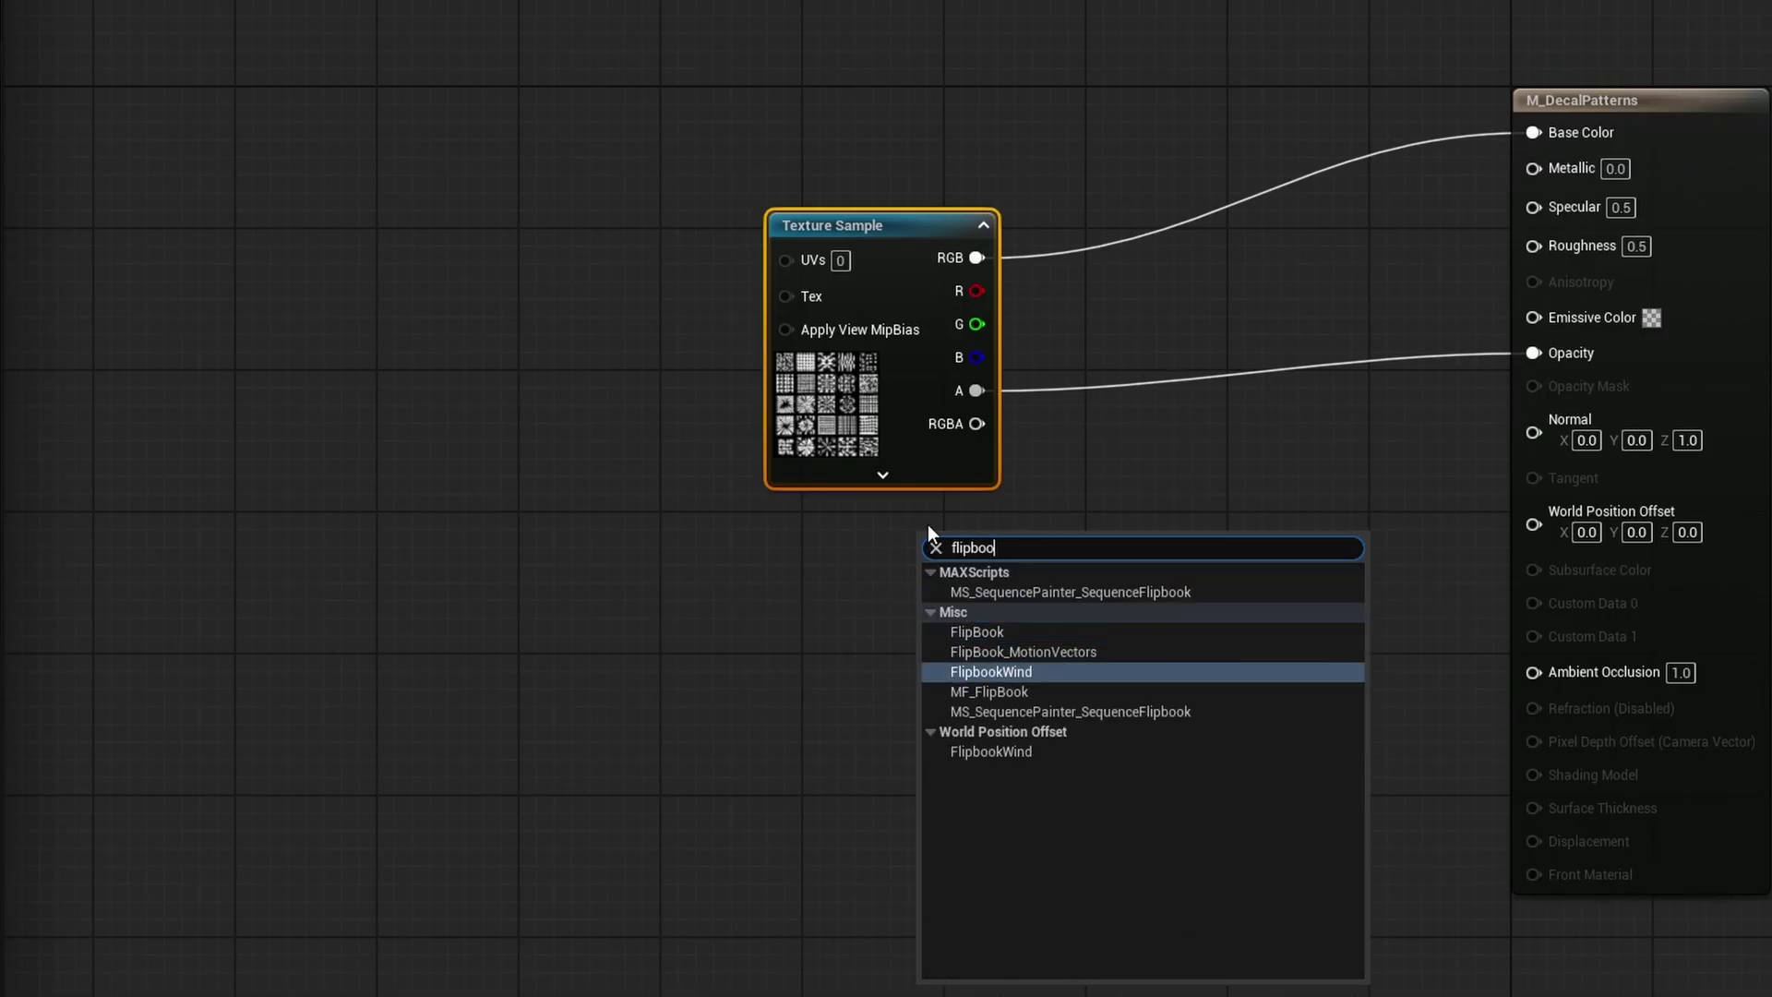
pyautogui.click(1015, 631)
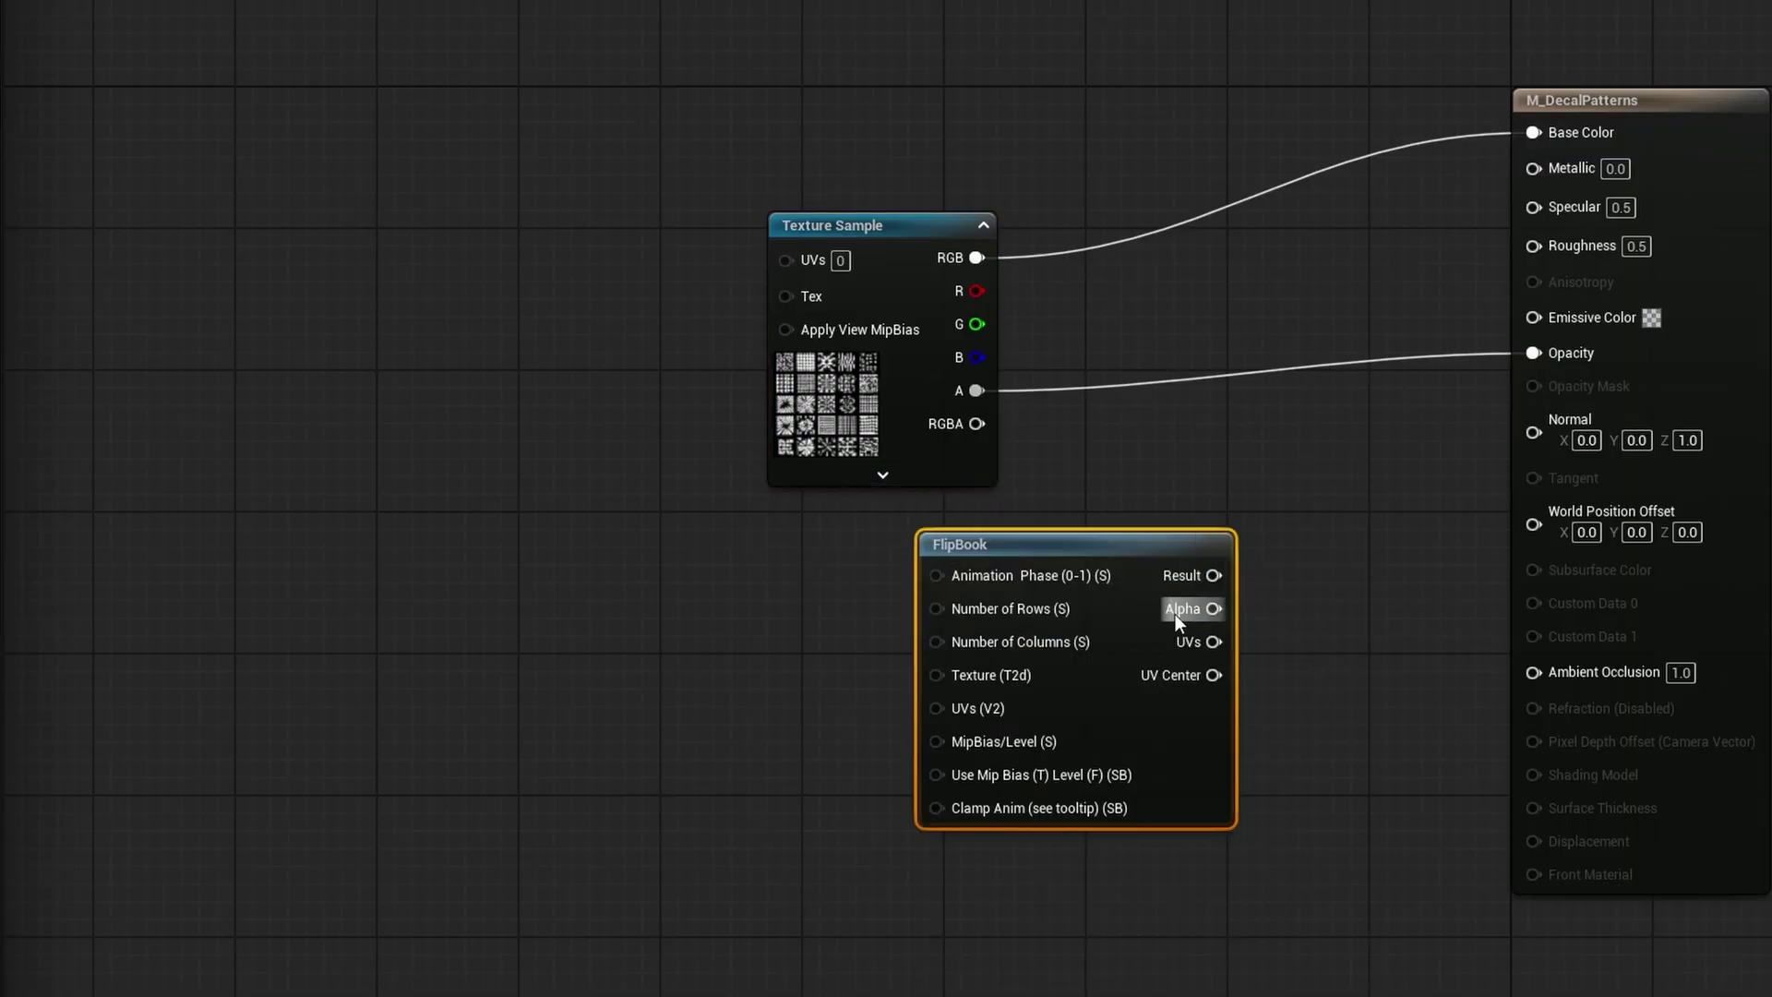
# Step: Break the texture's links to Base Color and Opacity, and place the FlipBook beside it
pyautogui.keyDown('alt'); pyautogui.click(977, 391); pyautogui.keyUp('alt')
pyautogui.keyDown('alt'); pyautogui.click(977, 257); pyautogui.keyUp('alt')
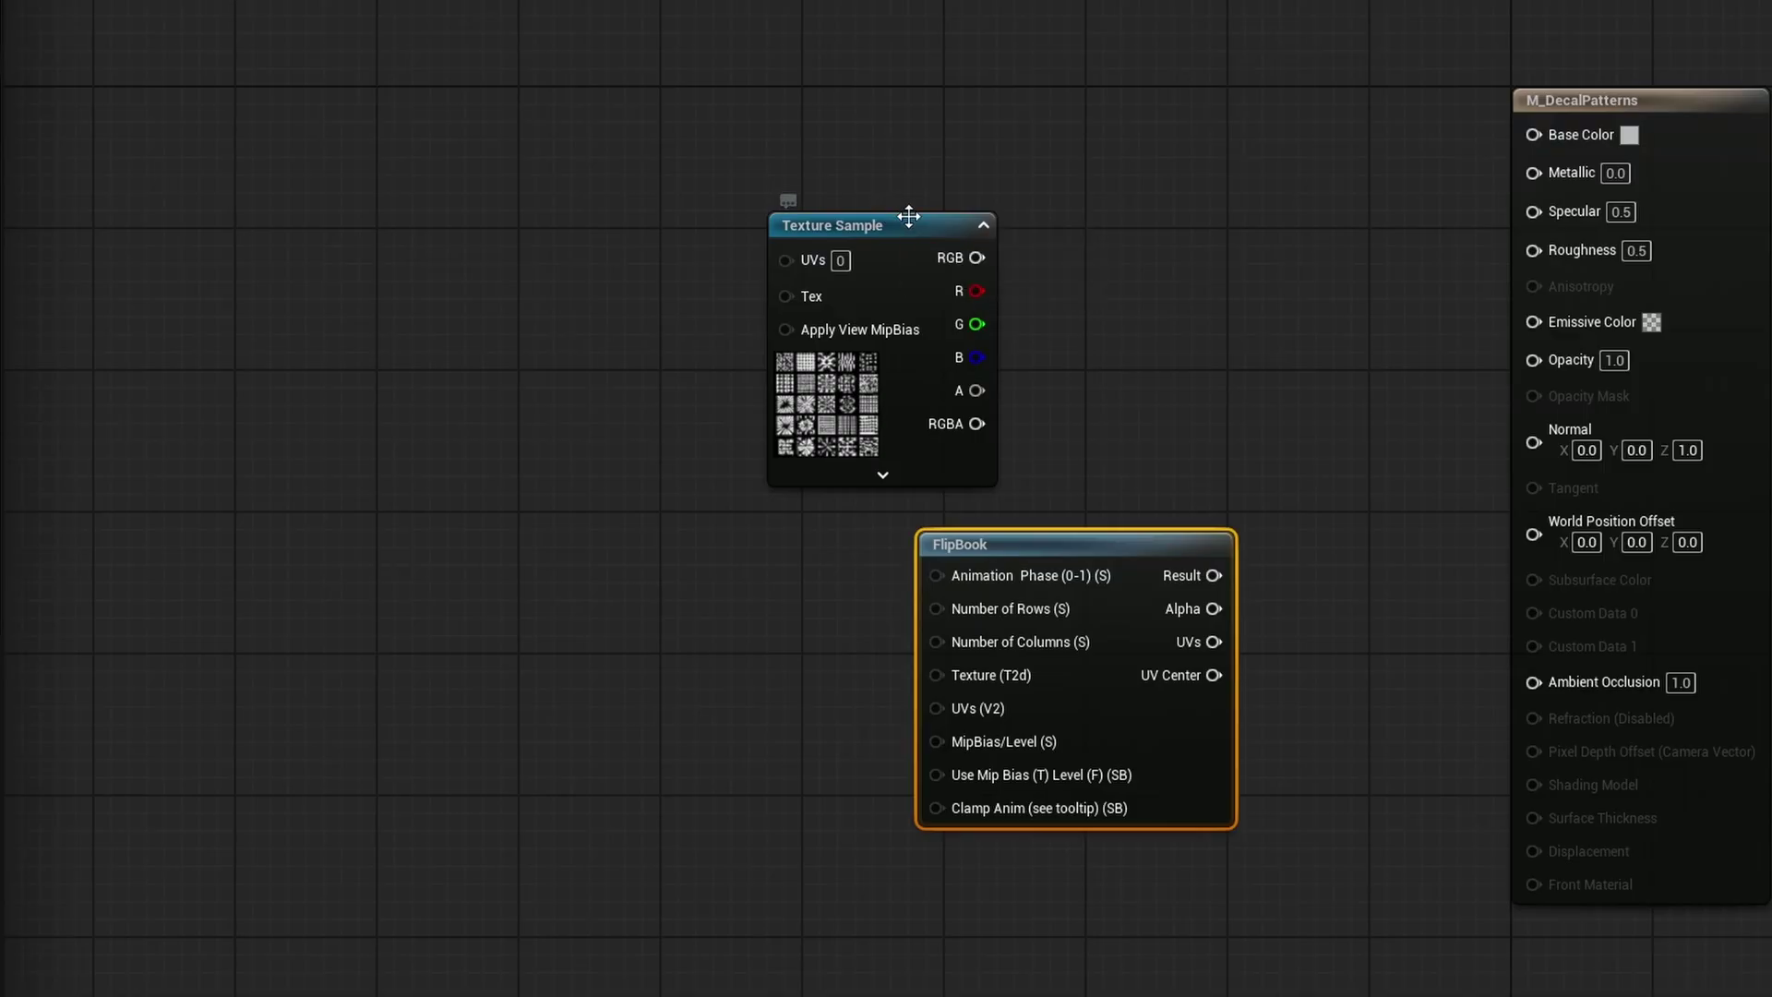
pyautogui.moveTo(912, 222); pyautogui.dragTo(629, 222)
pyautogui.moveTo(1103, 549); pyautogui.dragTo(1041, 195)
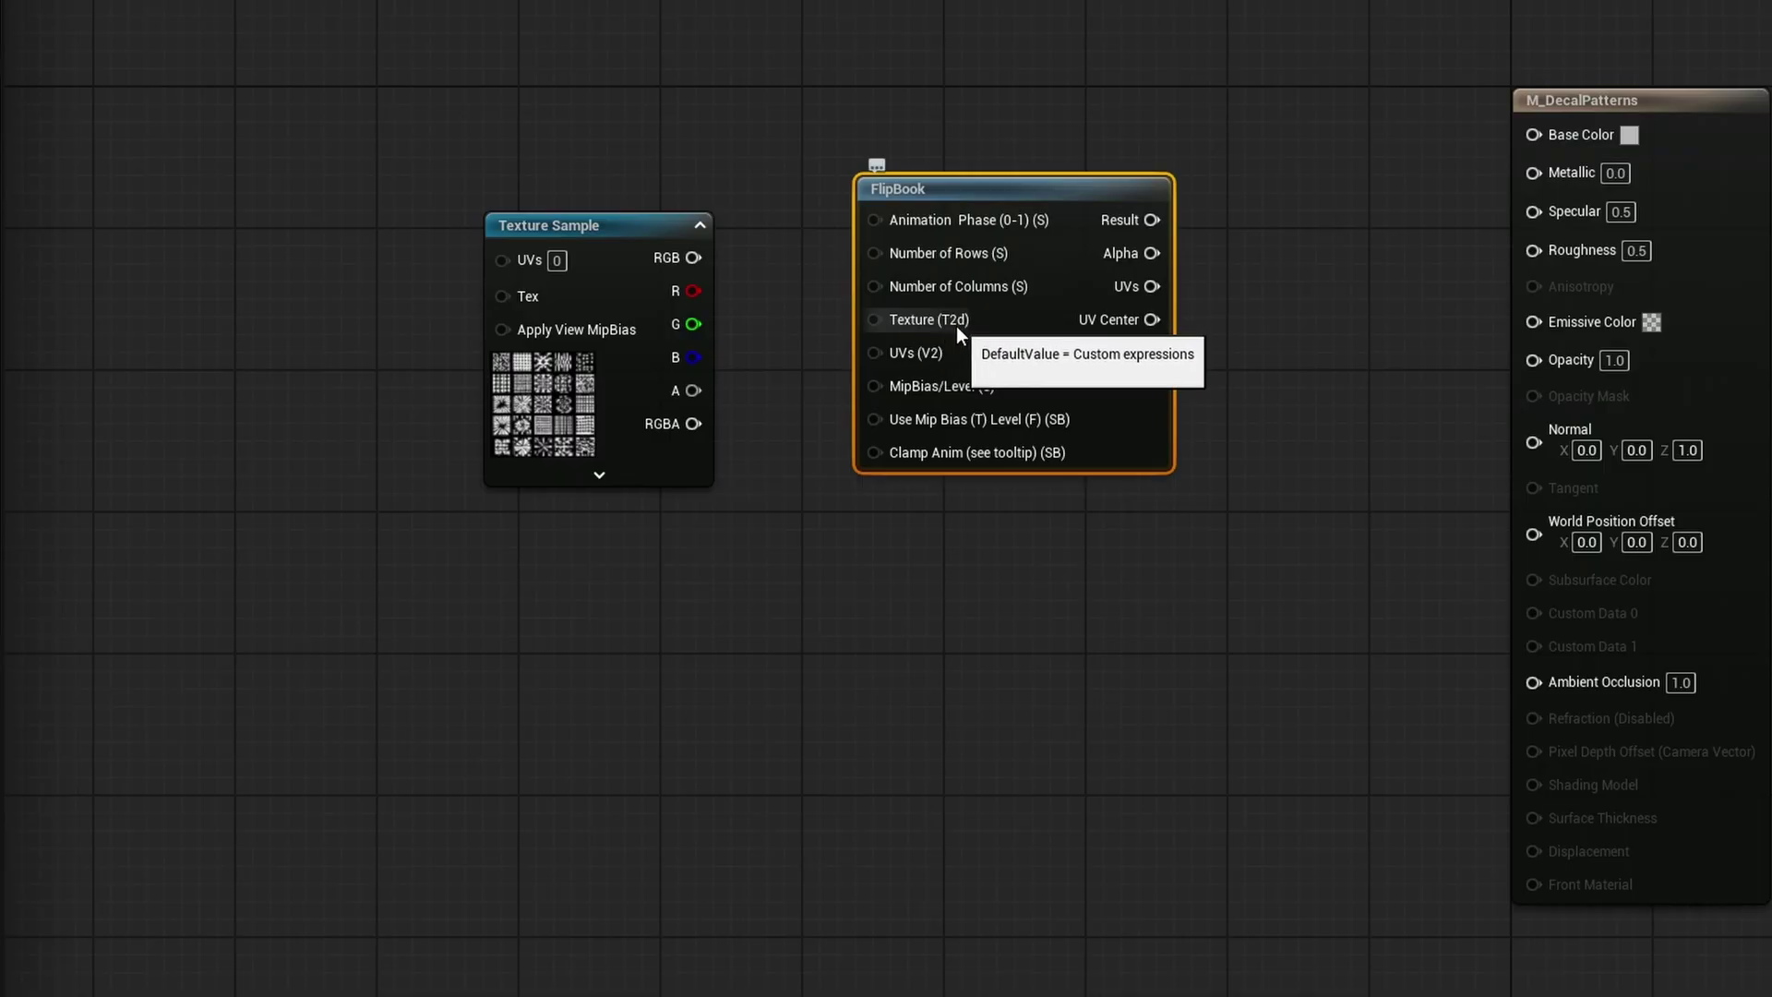
# Step: Convert the Texture Sample to a Texture Object wired into the FlipBook's Texture input
pyautogui.rightClick(596, 222)
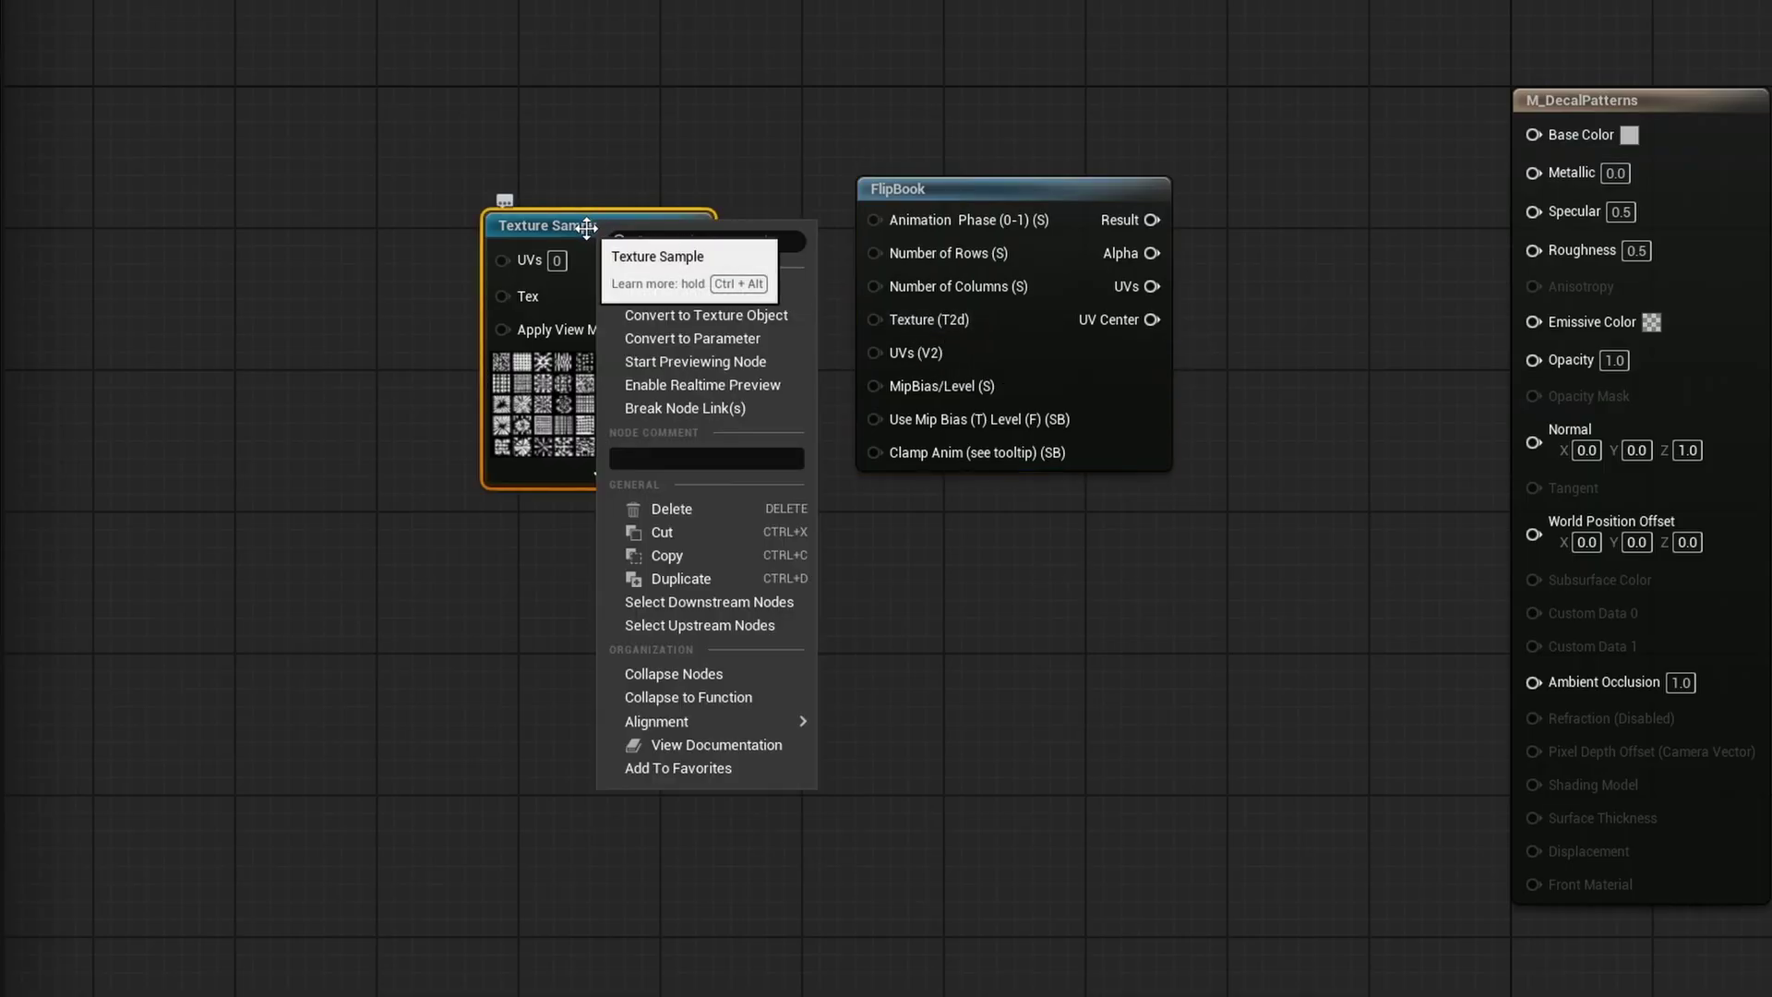
pyautogui.click(742, 317)
pyautogui.moveTo(624, 257); pyautogui.dragTo(888, 331)
pyautogui.moveTo(546, 225); pyautogui.dragTo(634, 296)
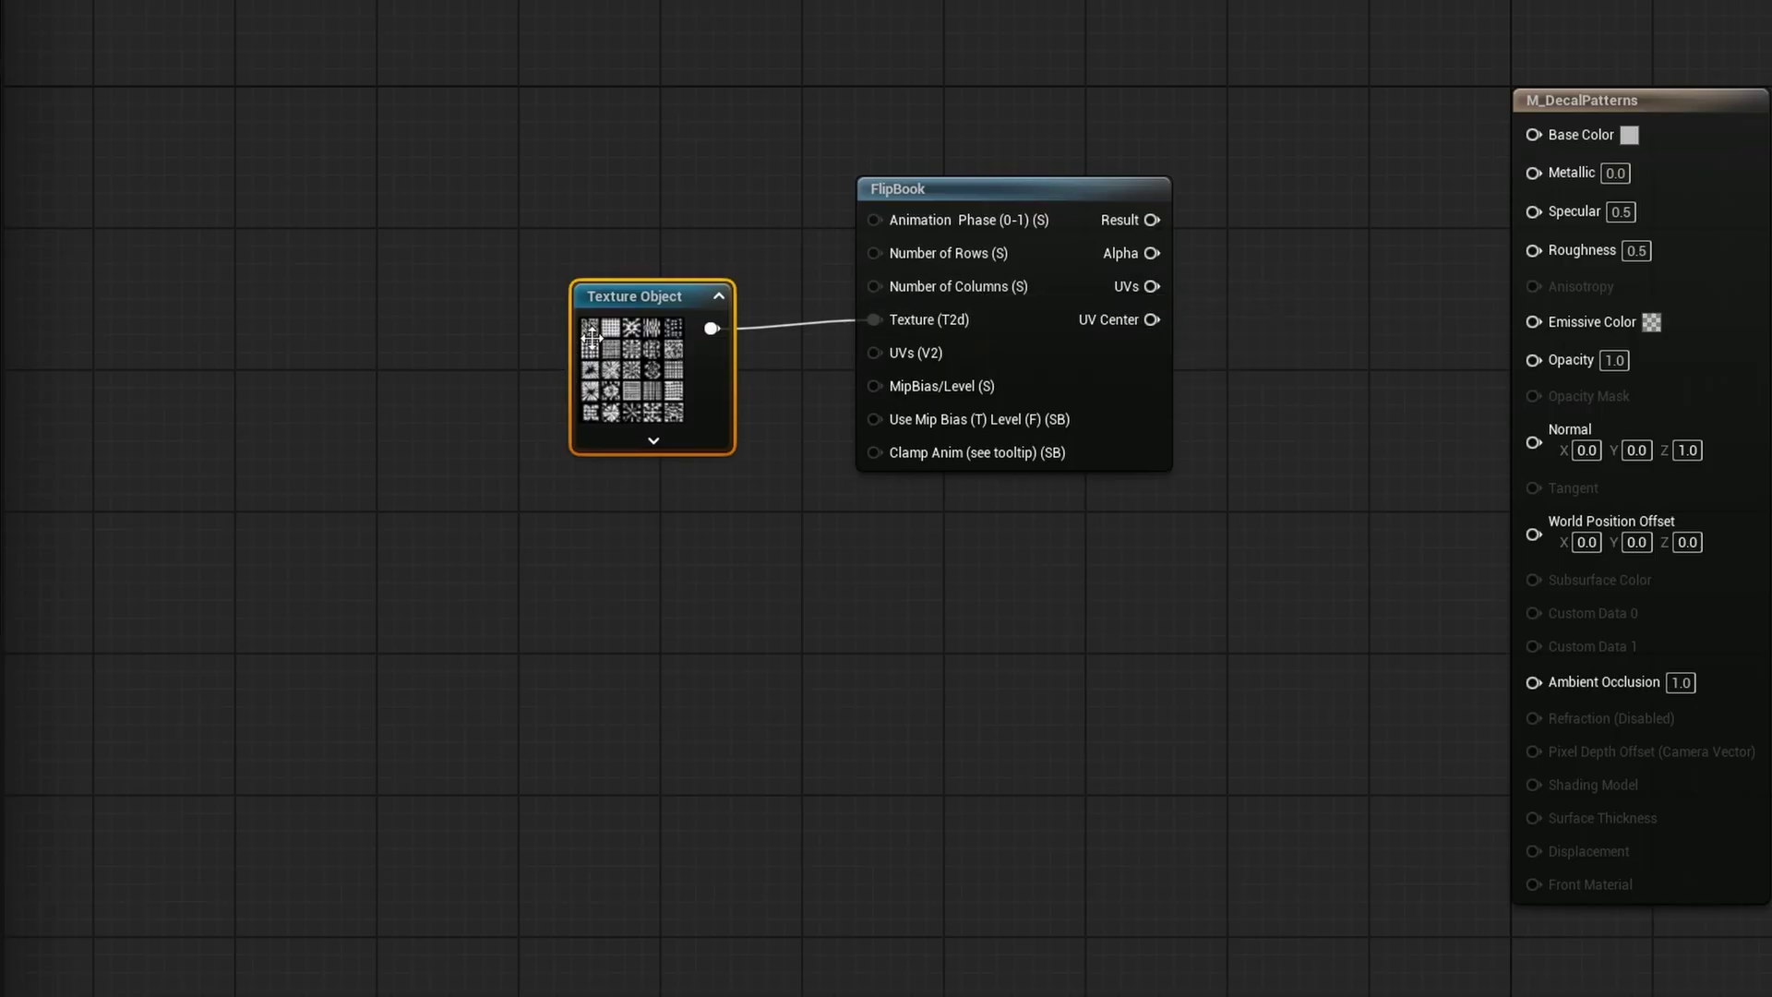
pyautogui.moveTo(639, 389); pyautogui.dragTo(657, 441)
pyautogui.click(616, 259)
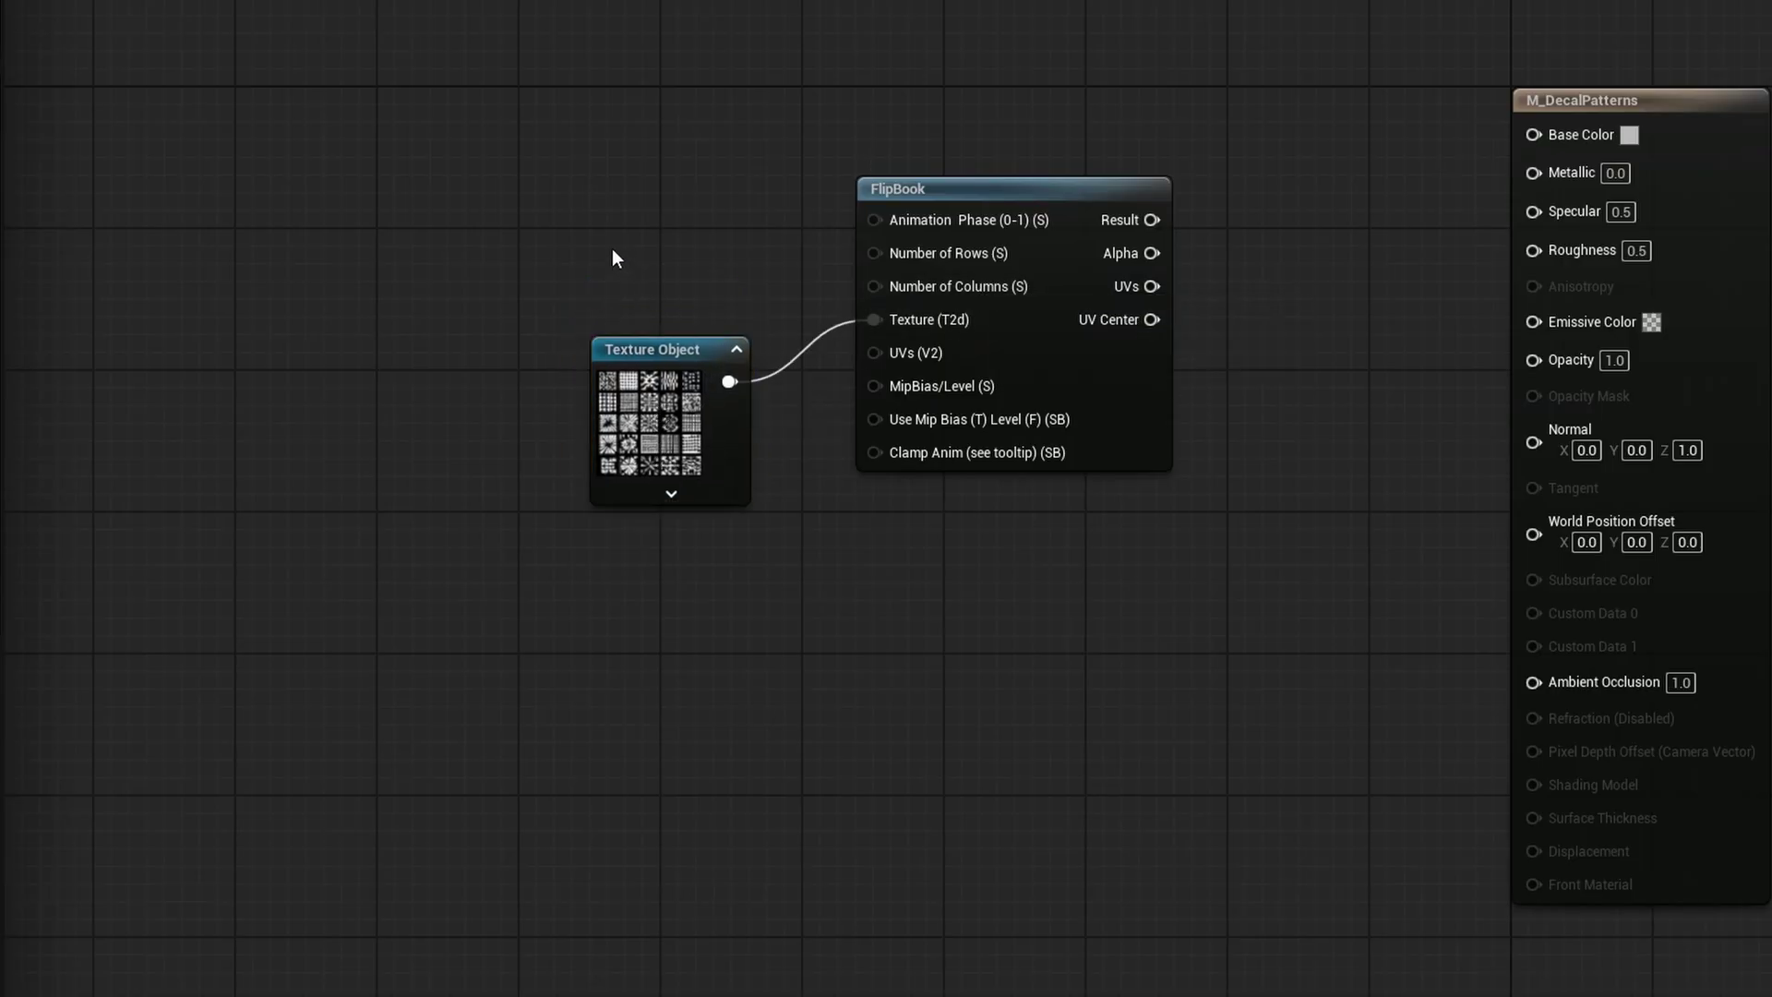
# Step: Add a constant of 5 driving both the FlipBook's Number of Rows and Number of Columns
pyautogui.click(599, 231)
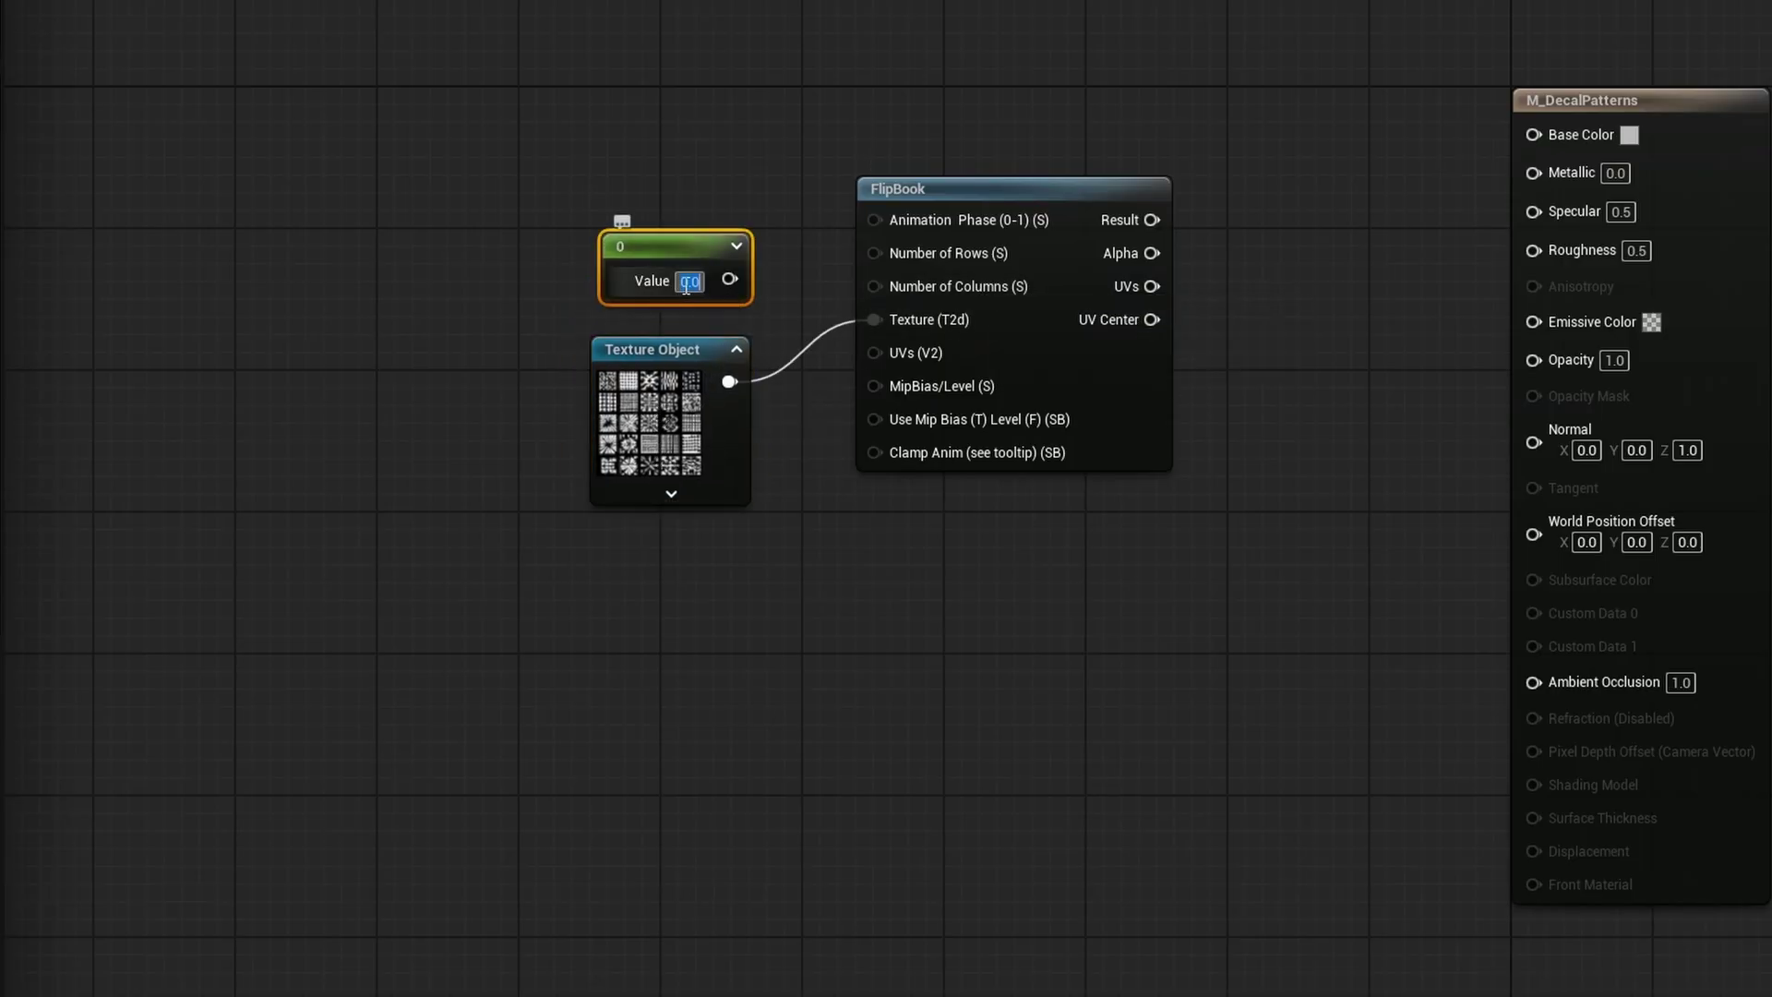
pyautogui.write('5')
pyautogui.press('Return')
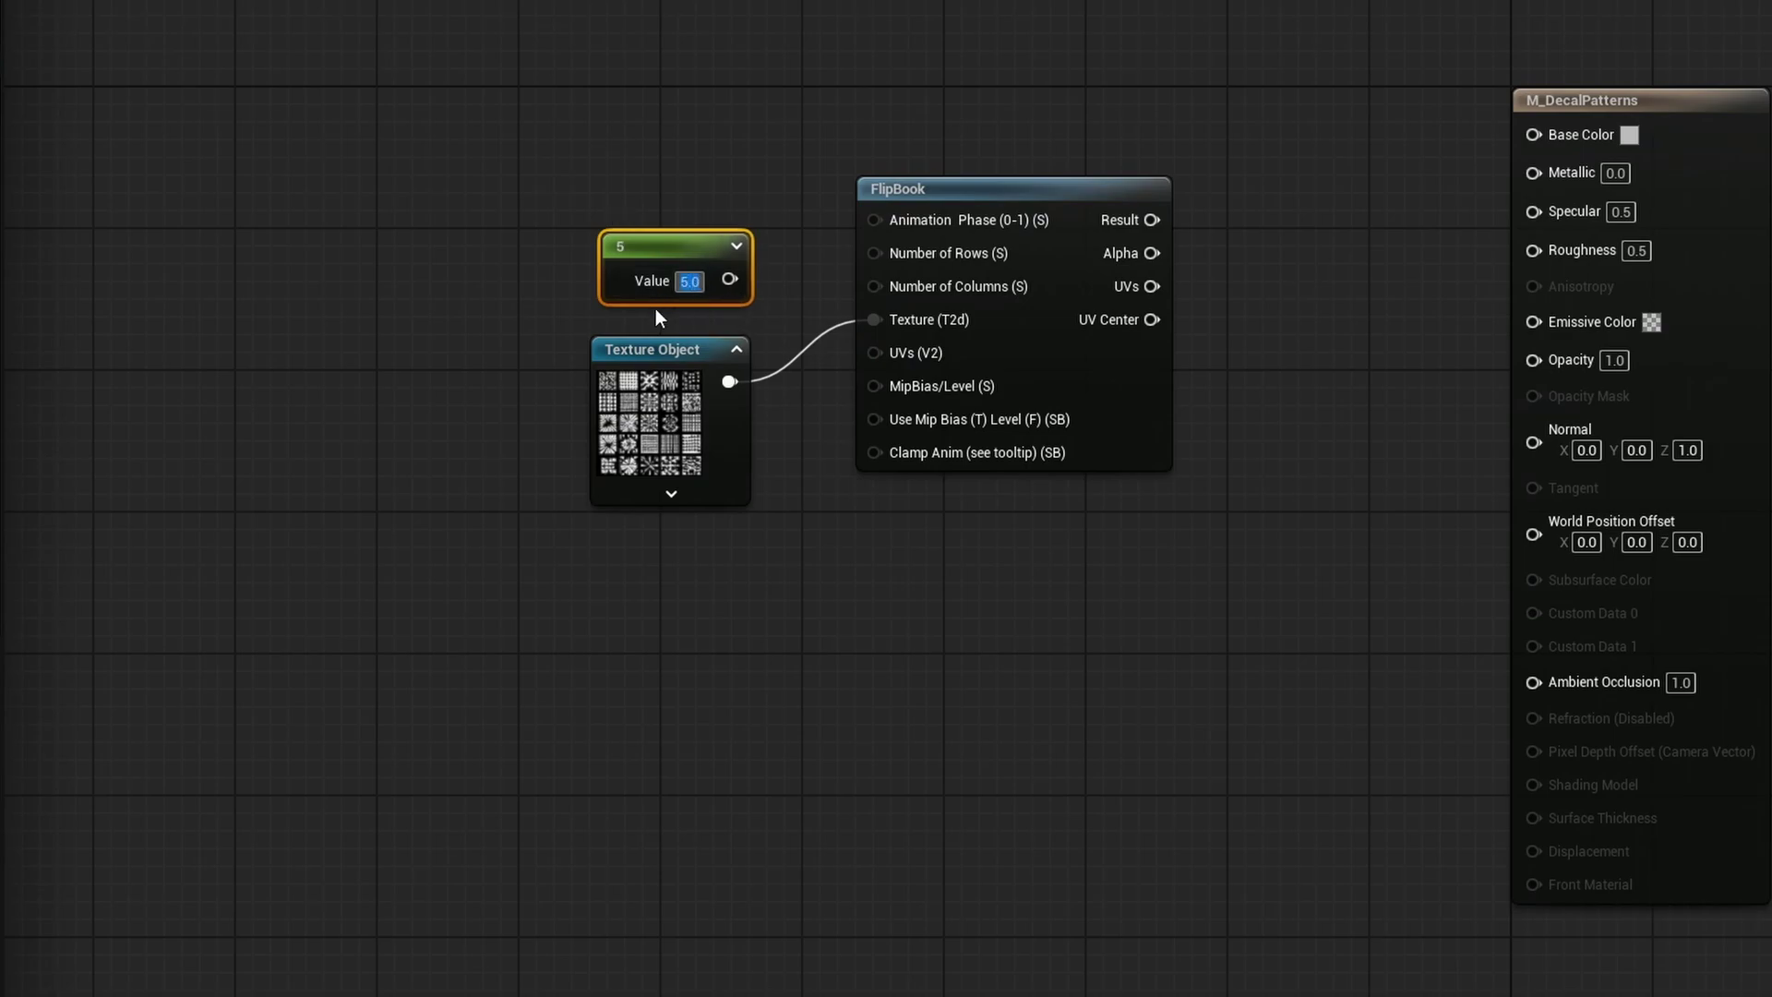
pyautogui.moveTo(729, 279); pyautogui.dragTo(904, 259)
pyautogui.moveTo(740, 285); pyautogui.dragTo(914, 284)
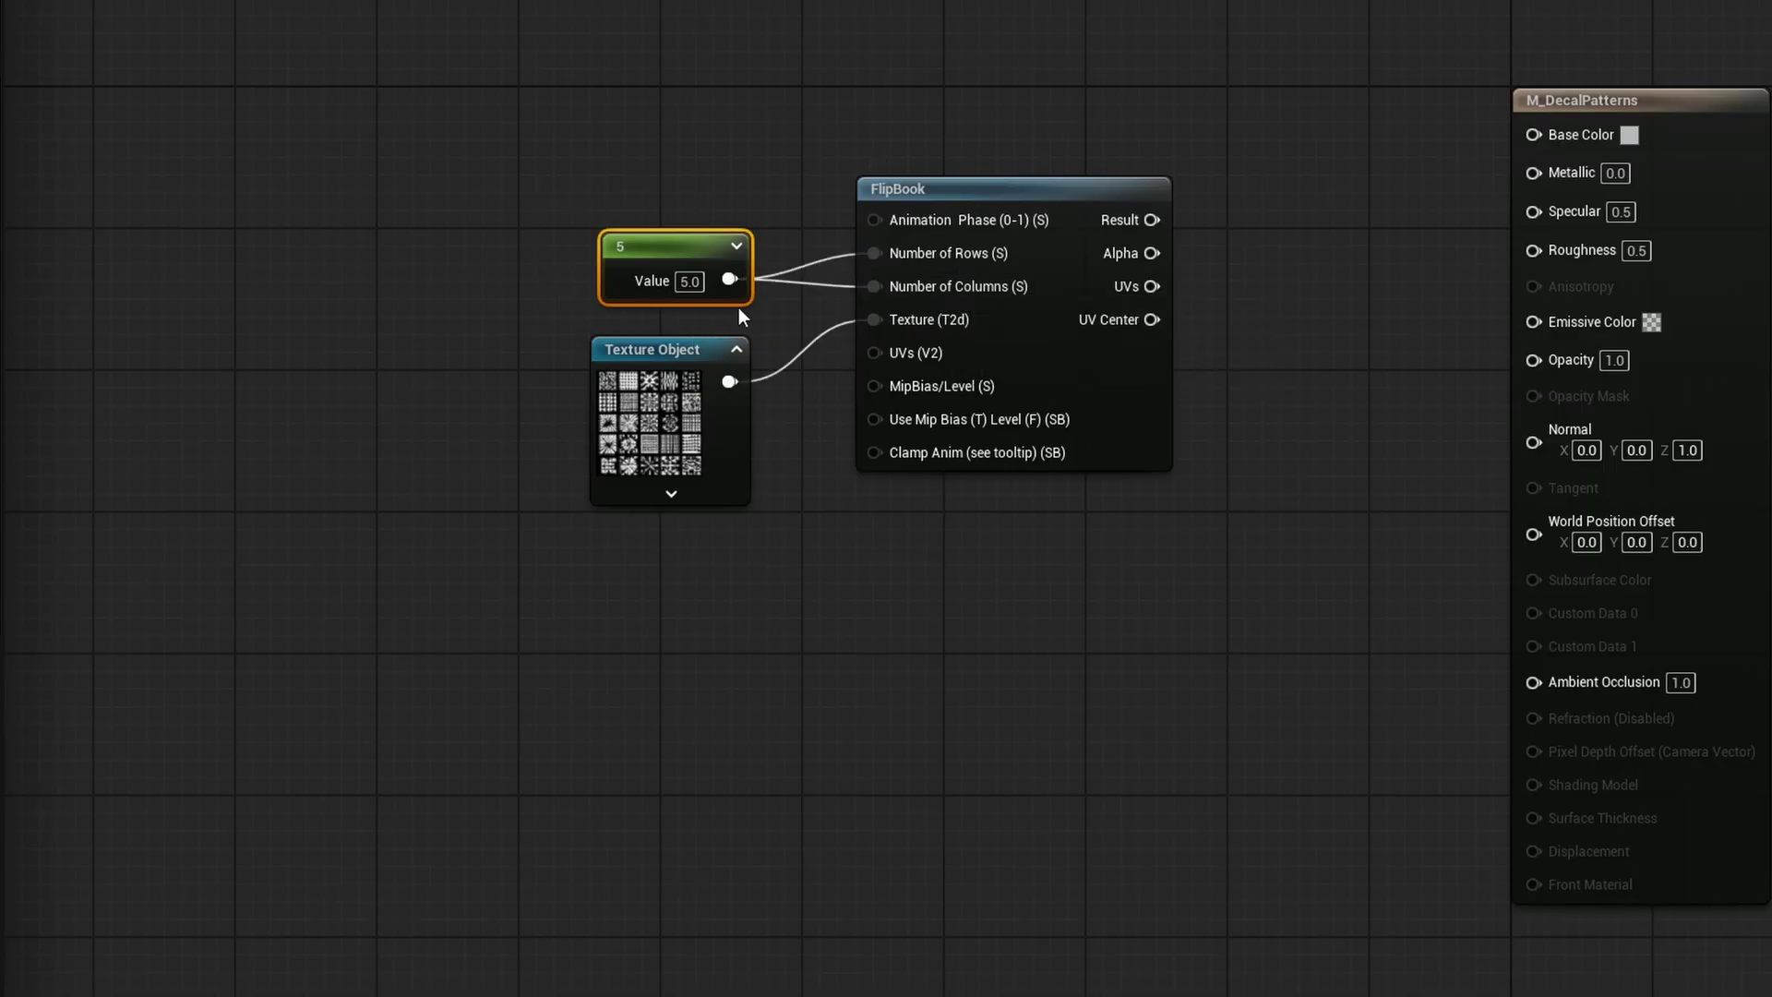
pyautogui.moveTo(682, 258); pyautogui.dragTo(688, 255)
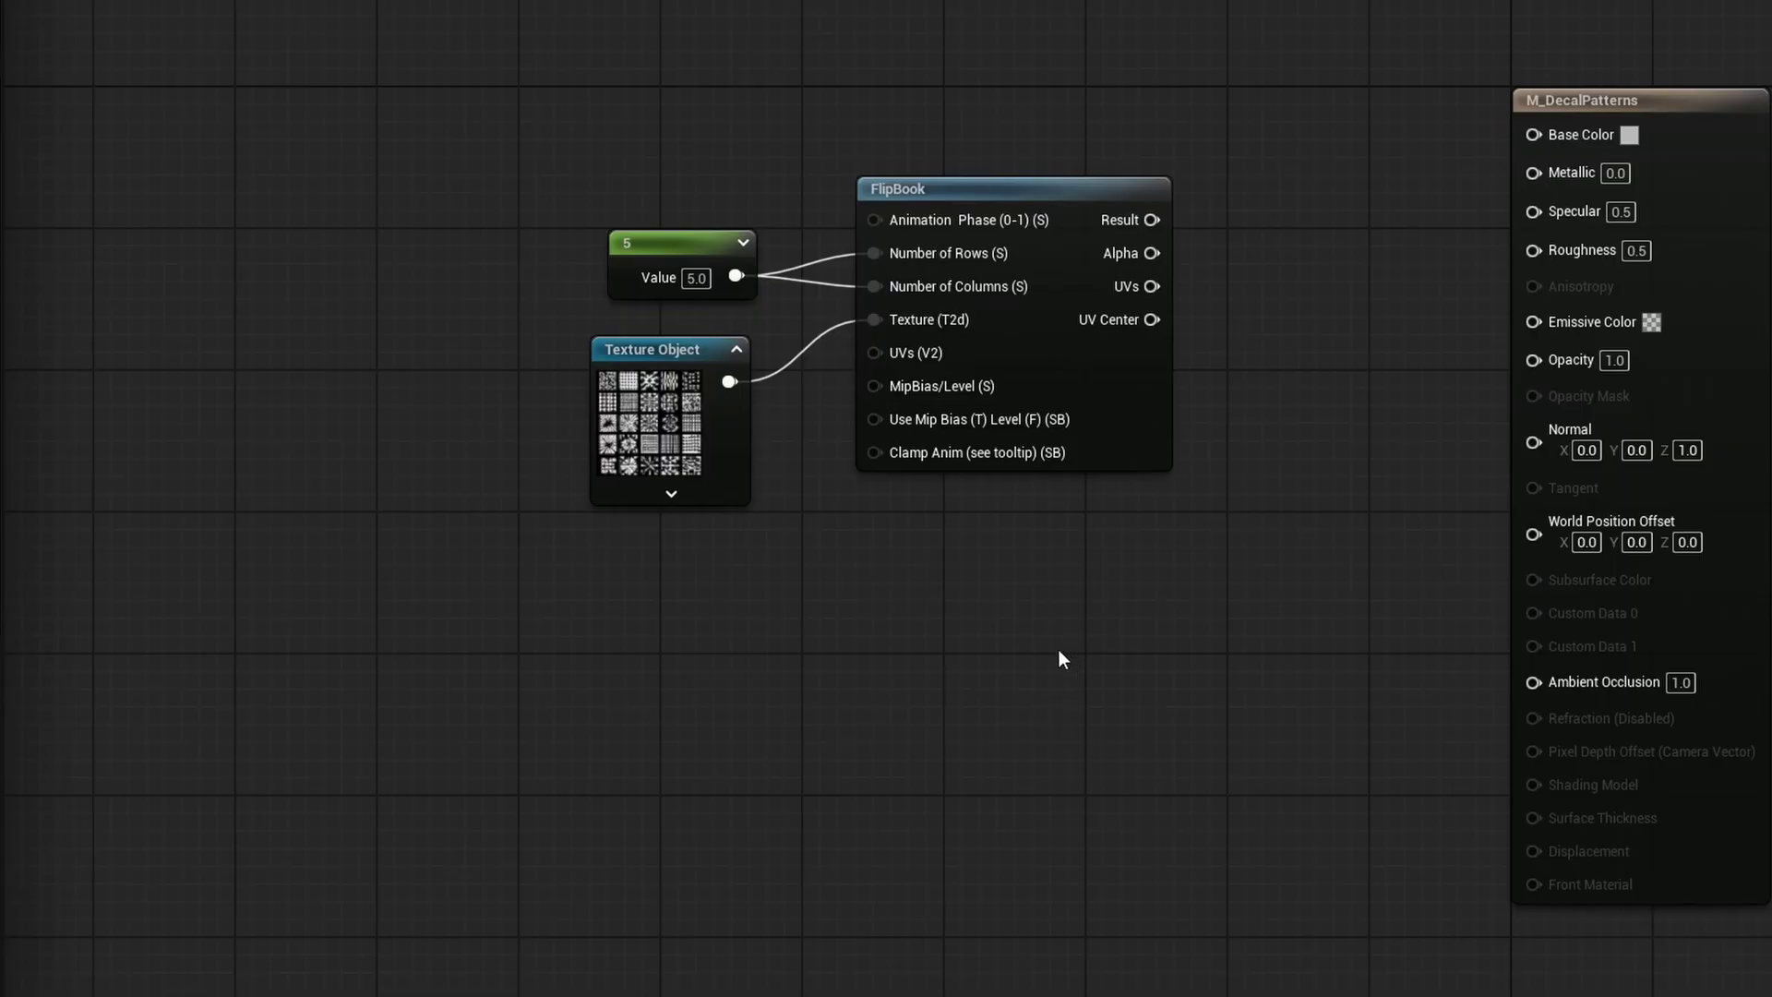
# Step: Add a constant node feeding the FlipBook's Animation Phase
pyautogui.moveTo(937, 645); pyautogui.dragTo(1015, 772, button='right')
pyautogui.click(609, 251)
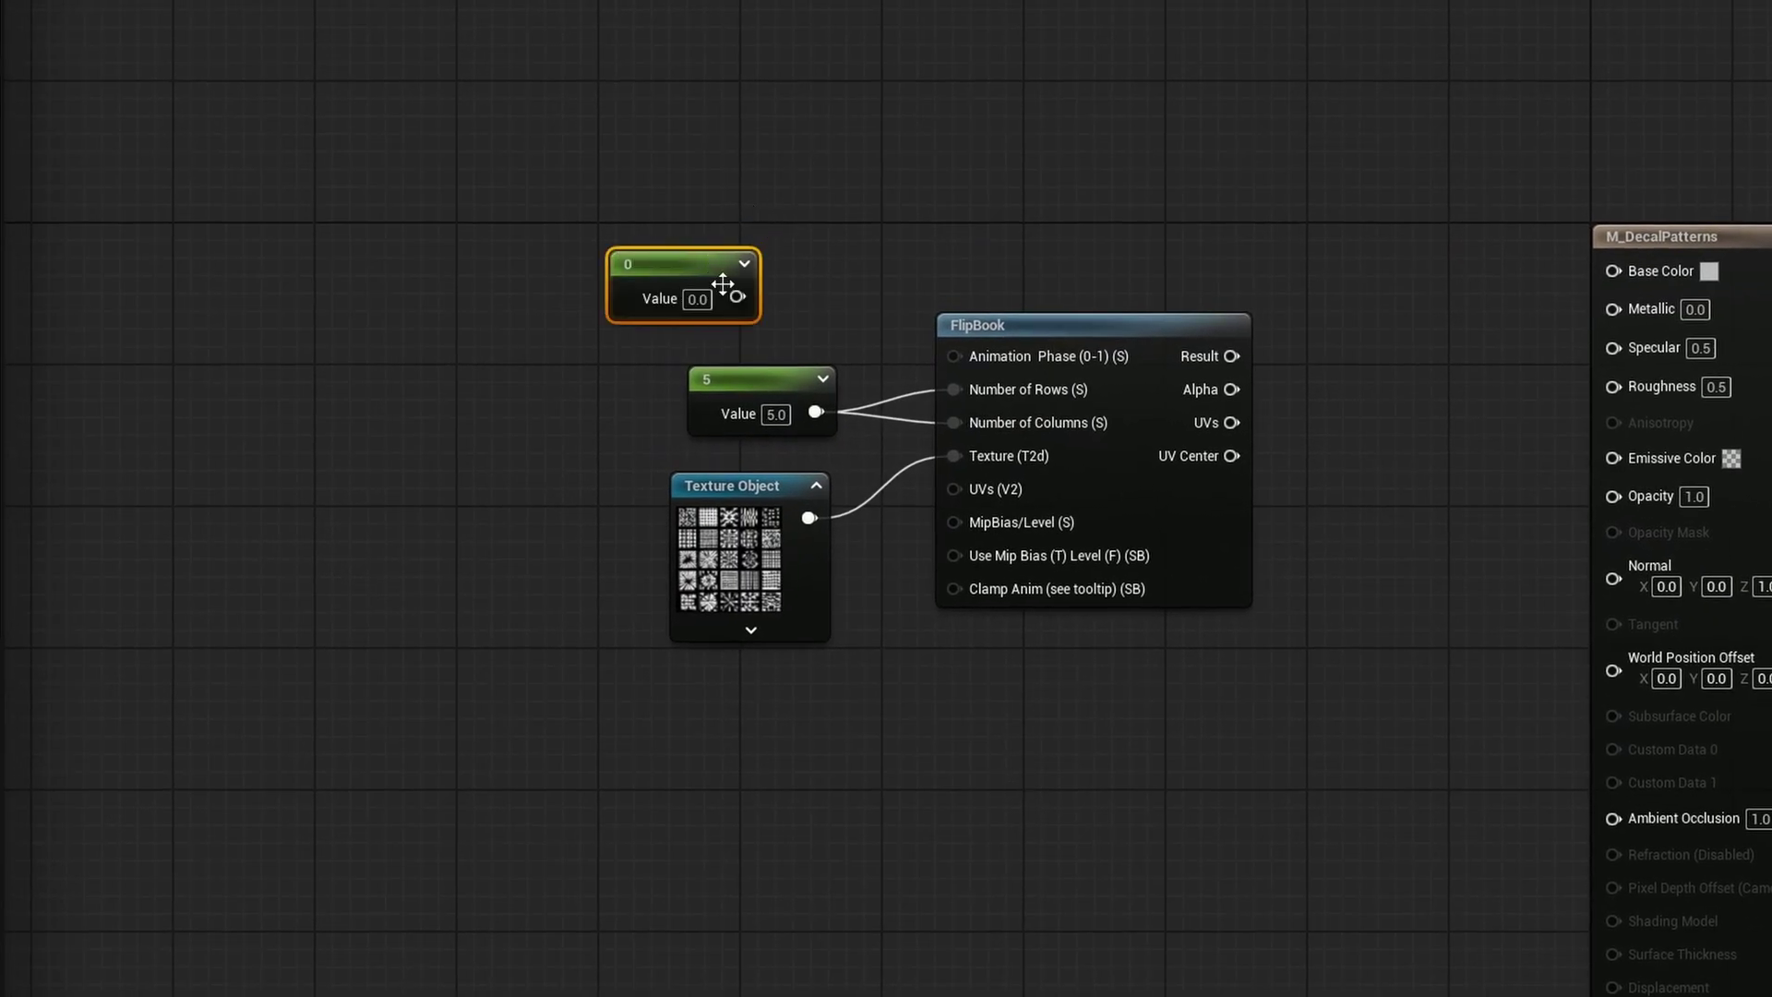
pyautogui.moveTo(737, 296); pyautogui.dragTo(956, 356)
# Step: Connect FlipBook Result to Base Color and Alpha to Opacity, with the phase constant at 0.1
pyautogui.moveTo(1232, 356); pyautogui.dragTo(1652, 270)
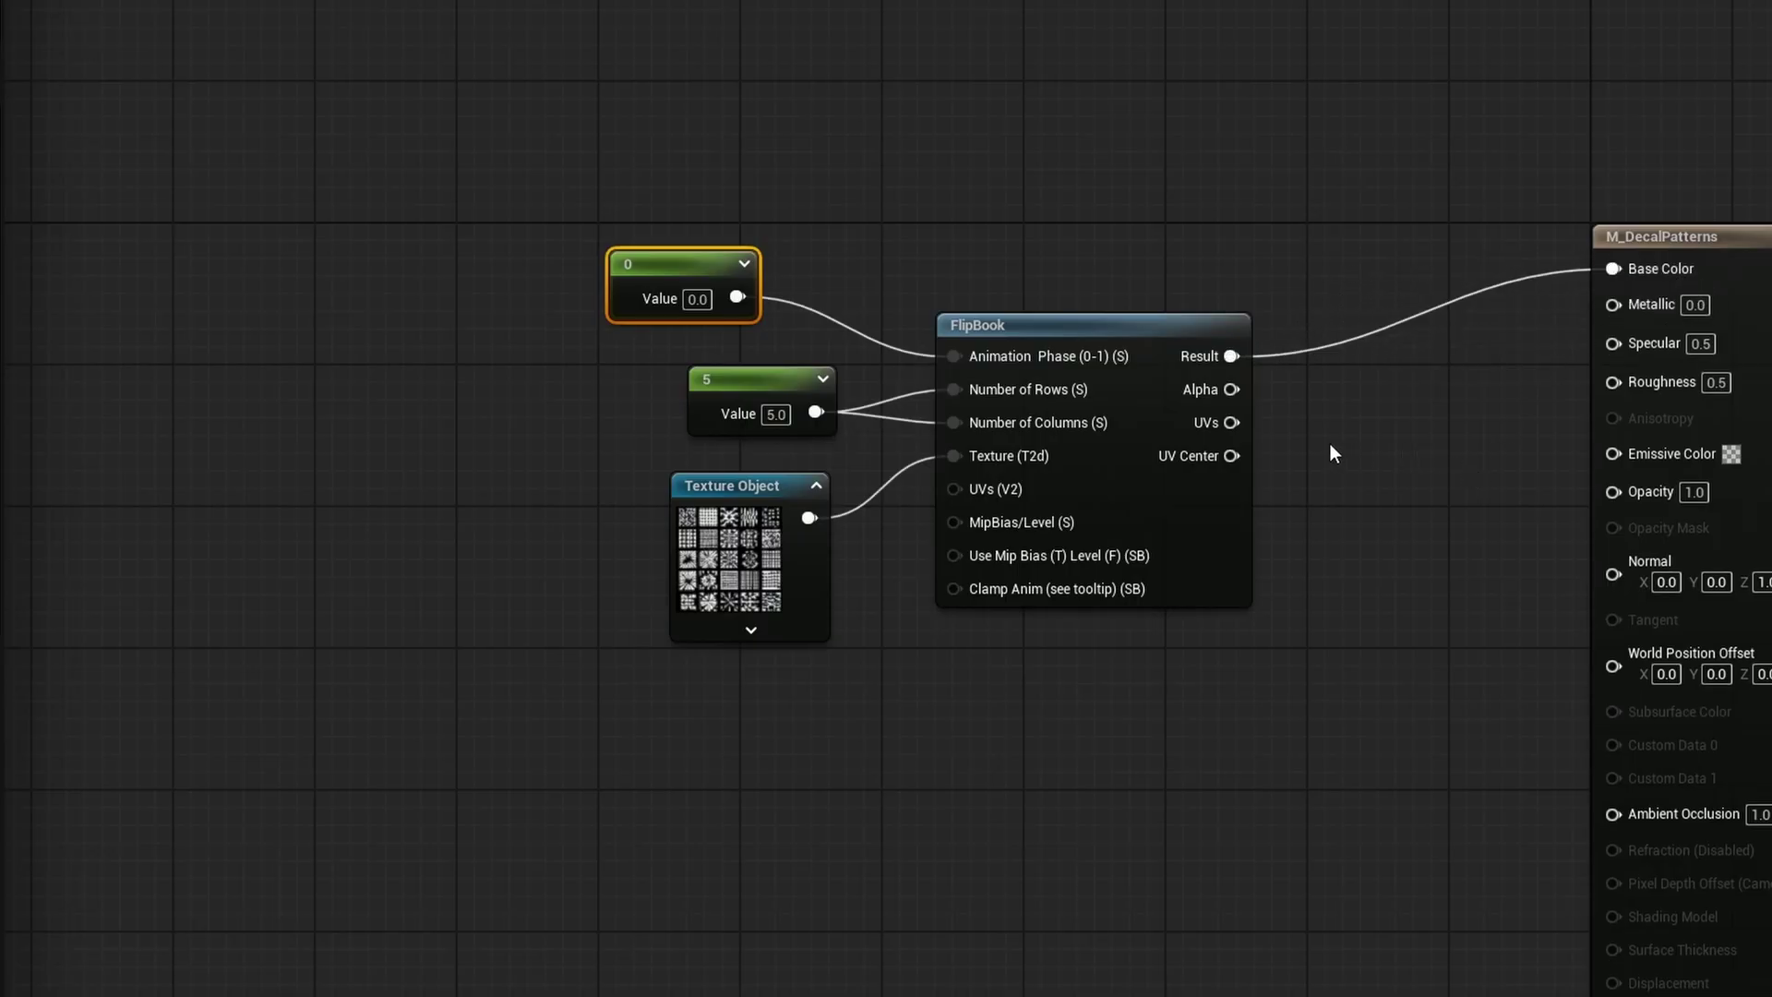
pyautogui.moveTo(1231, 389); pyautogui.dragTo(1636, 490)
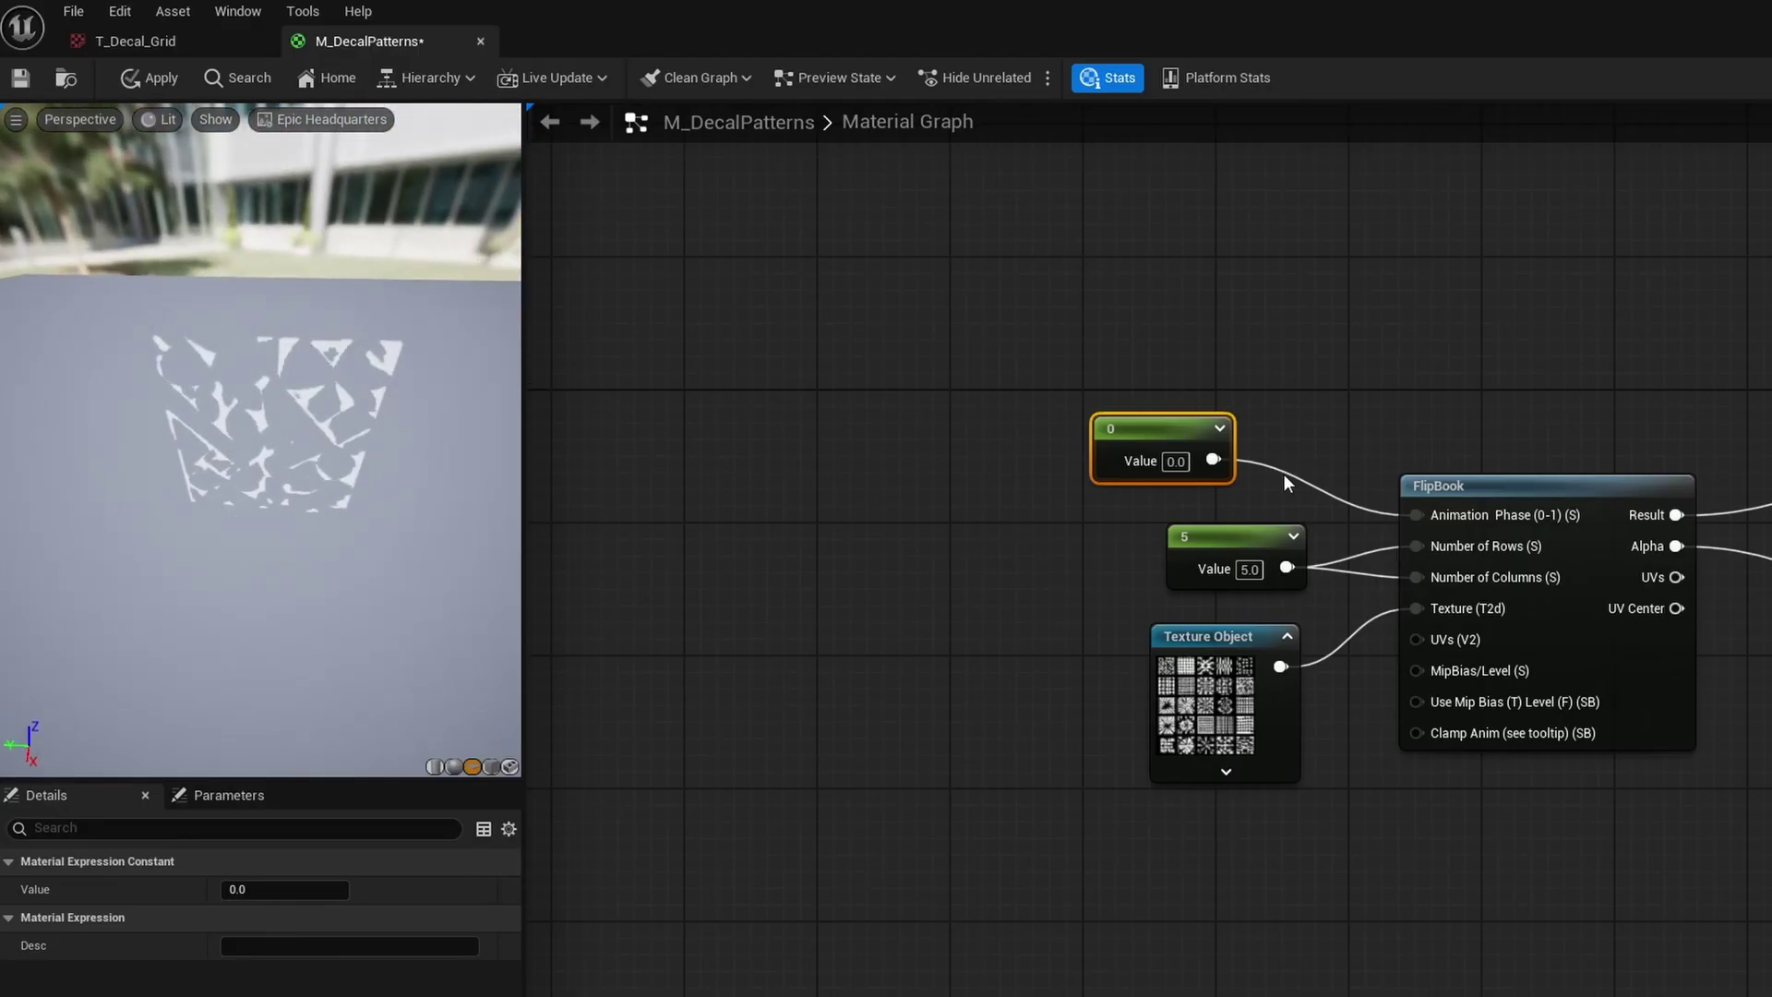
pyautogui.write('0.1')
pyautogui.press('Return')
# Step: Set the phase constant to 0.2, then move it aside and unlink it from Animation Phase
pyautogui.write('0.2')
pyautogui.press('Return')
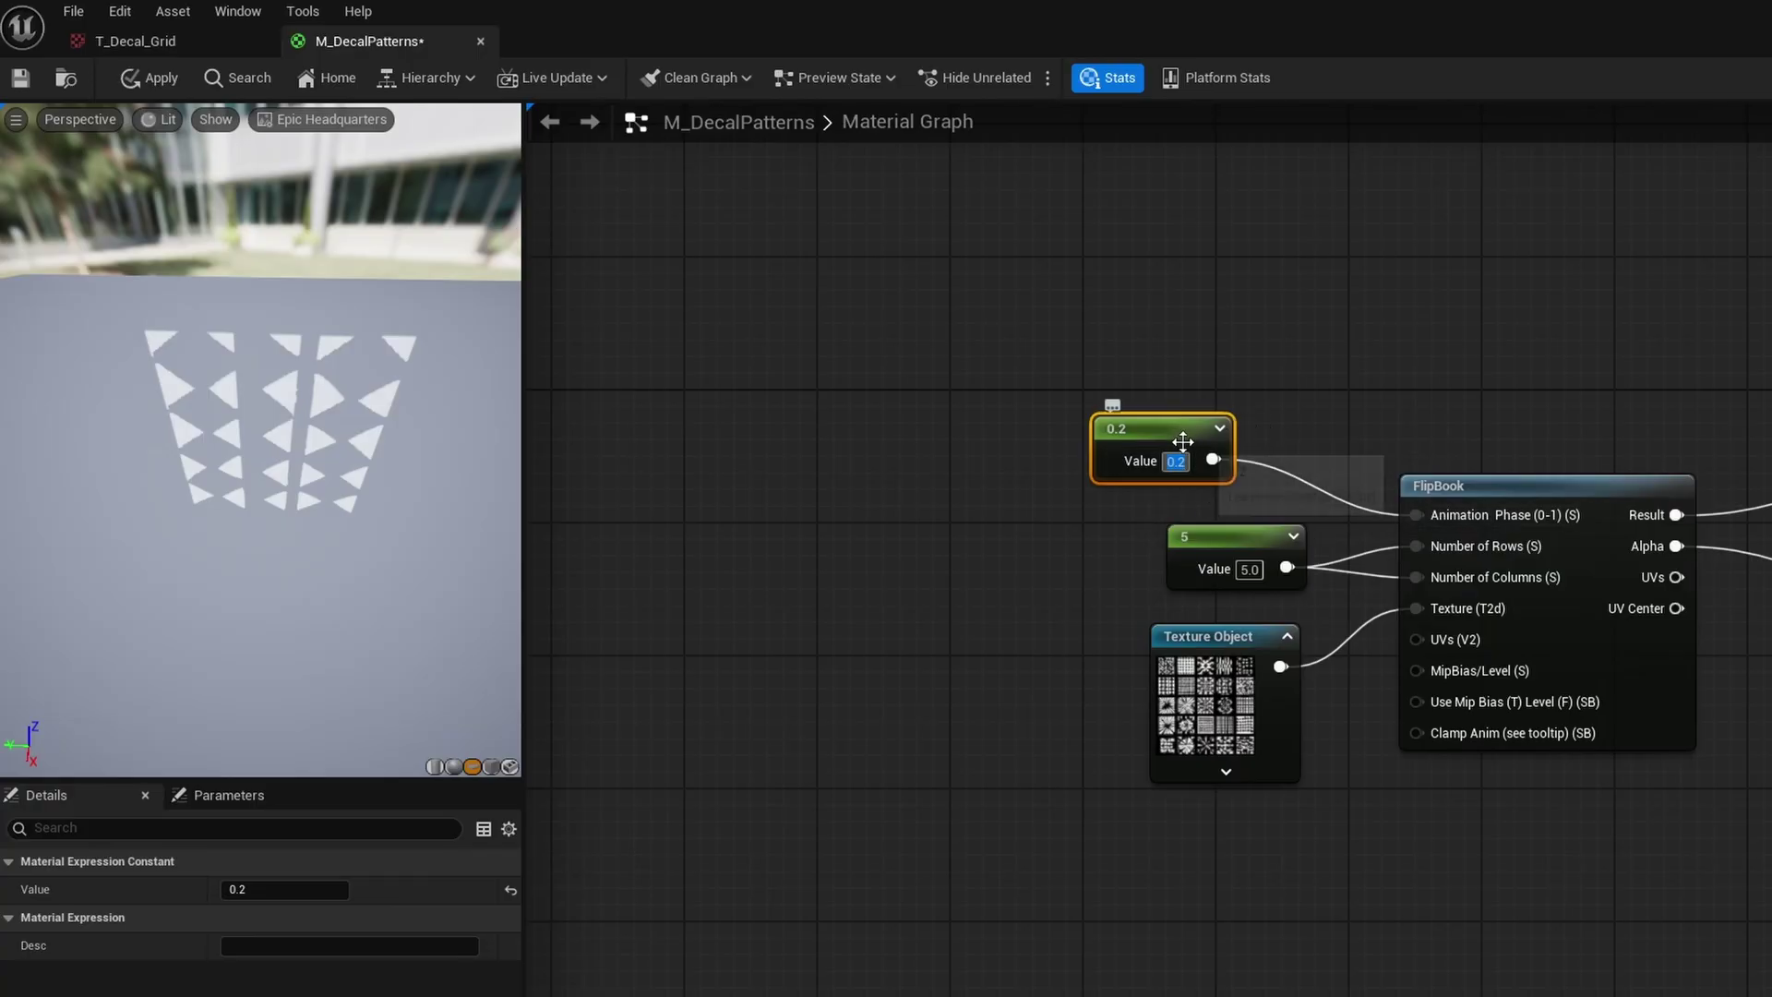
pyautogui.moveTo(1176, 441); pyautogui.dragTo(850, 481)
pyautogui.keyDown('alt'); pyautogui.click(887, 500); pyautogui.keyUp('alt')
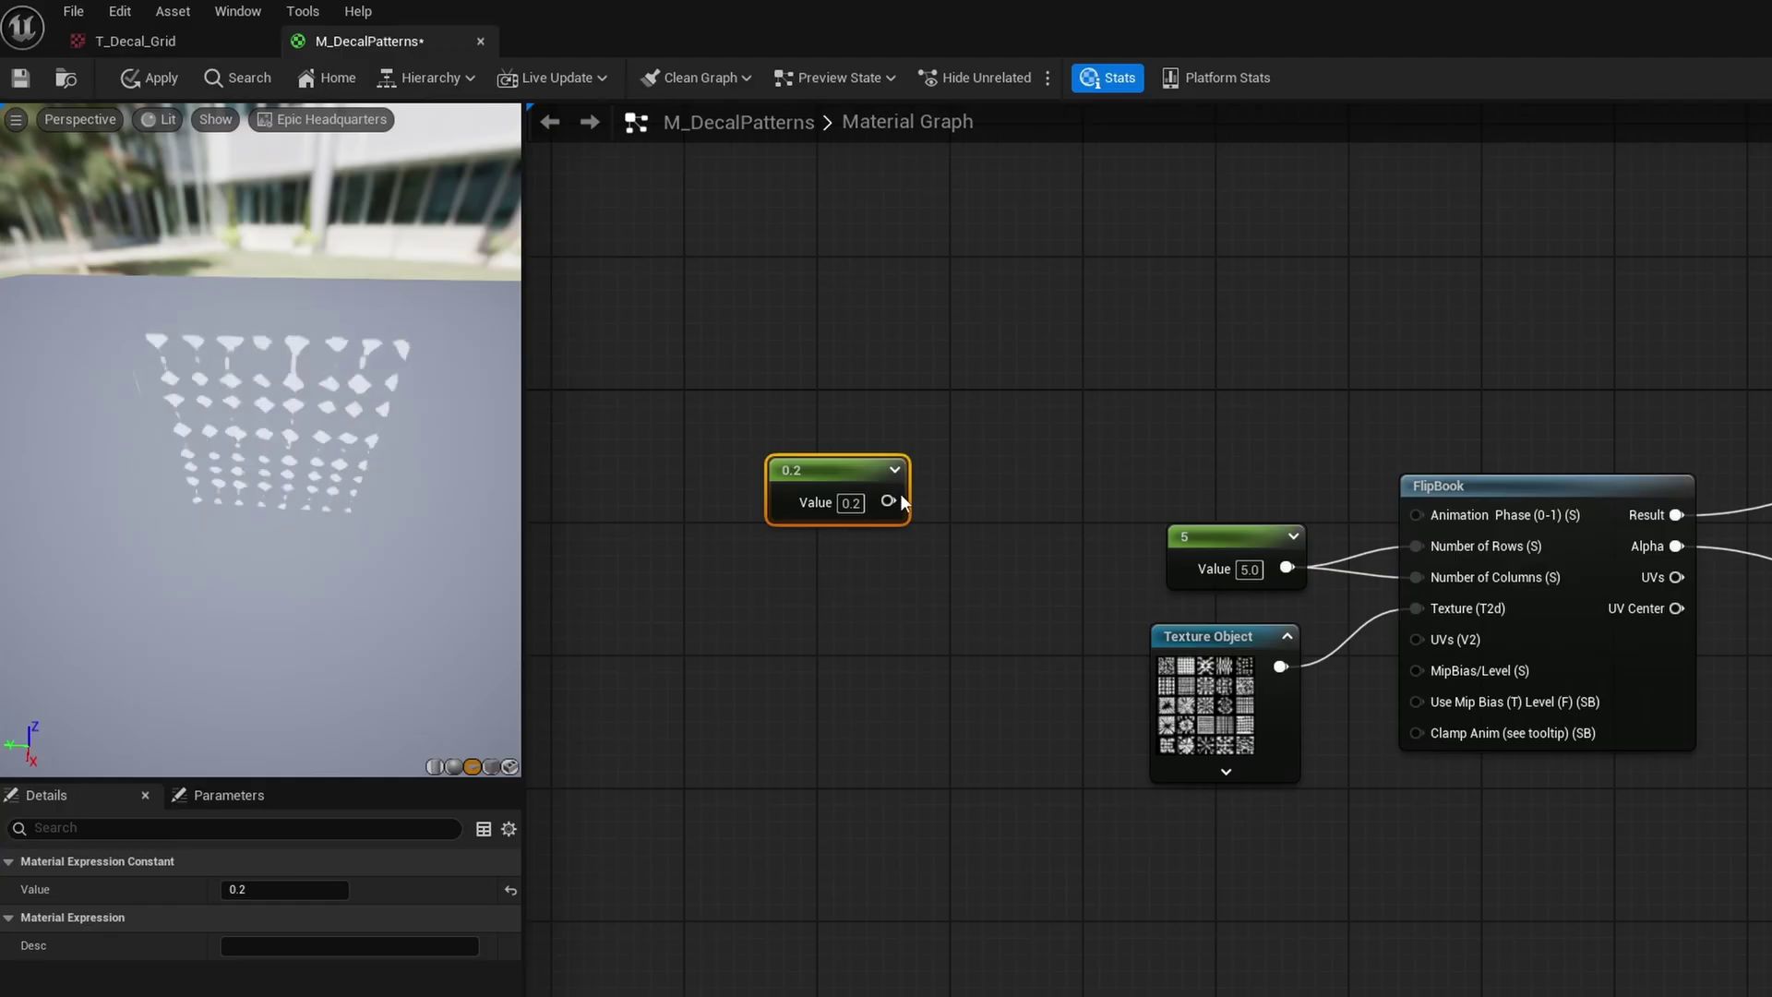
# Step: Insert a Divide by 25 between the constant and Animation Phase, entering 3 as the constant
pyautogui.moveTo(887, 500); pyautogui.dragTo(962, 498)
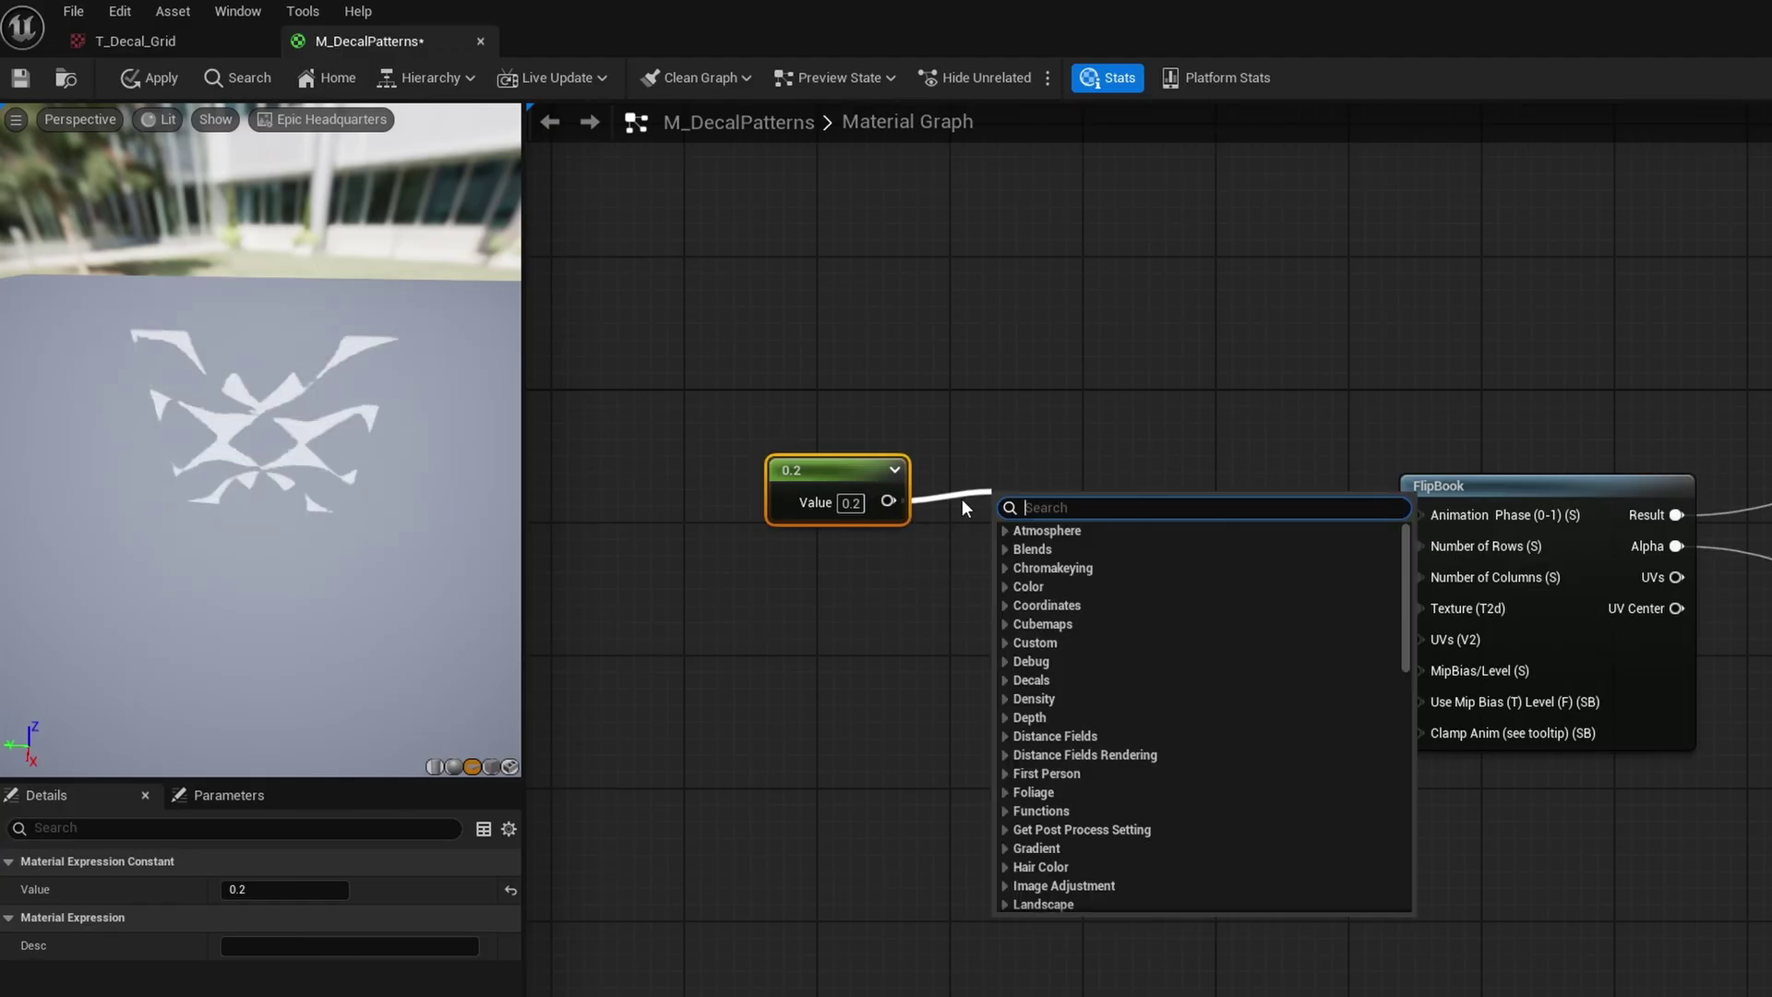
pyautogui.write('div')
pyautogui.press('Return')
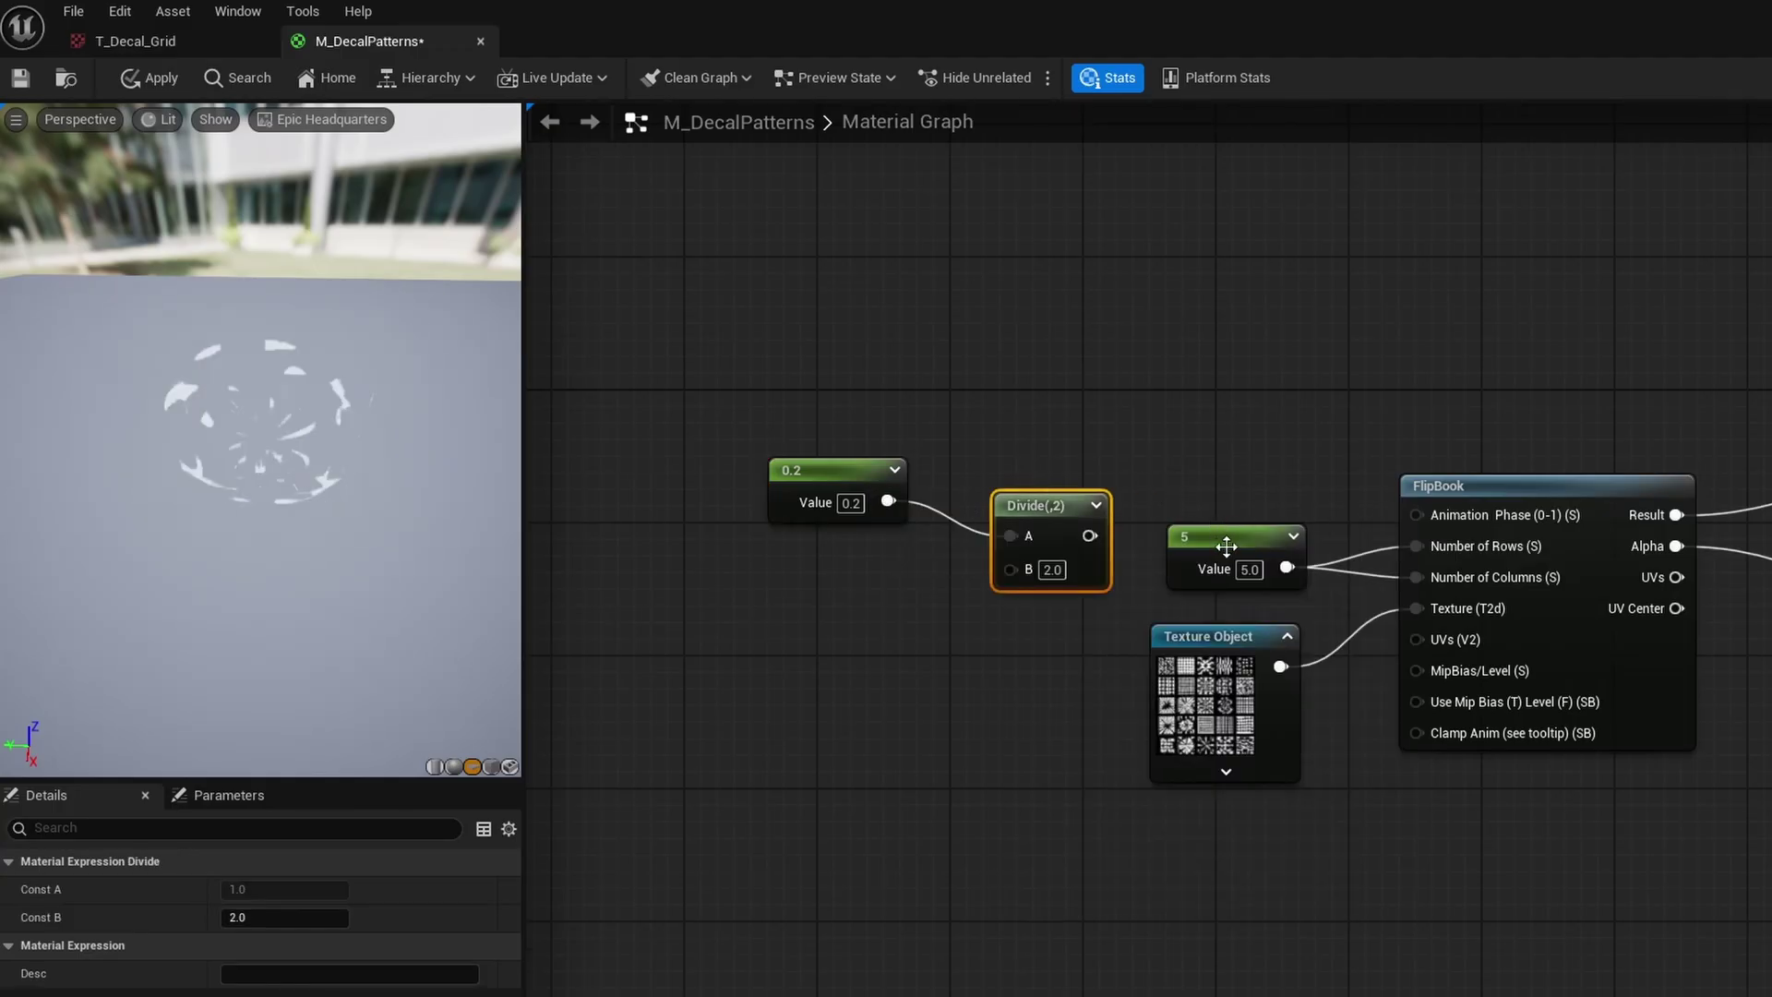
pyautogui.moveTo(1041, 511); pyautogui.dragTo(1031, 475)
pyautogui.click(1037, 533)
pyautogui.write('25')
pyautogui.click(1135, 433)
pyautogui.moveTo(1087, 500); pyautogui.dragTo(1415, 514)
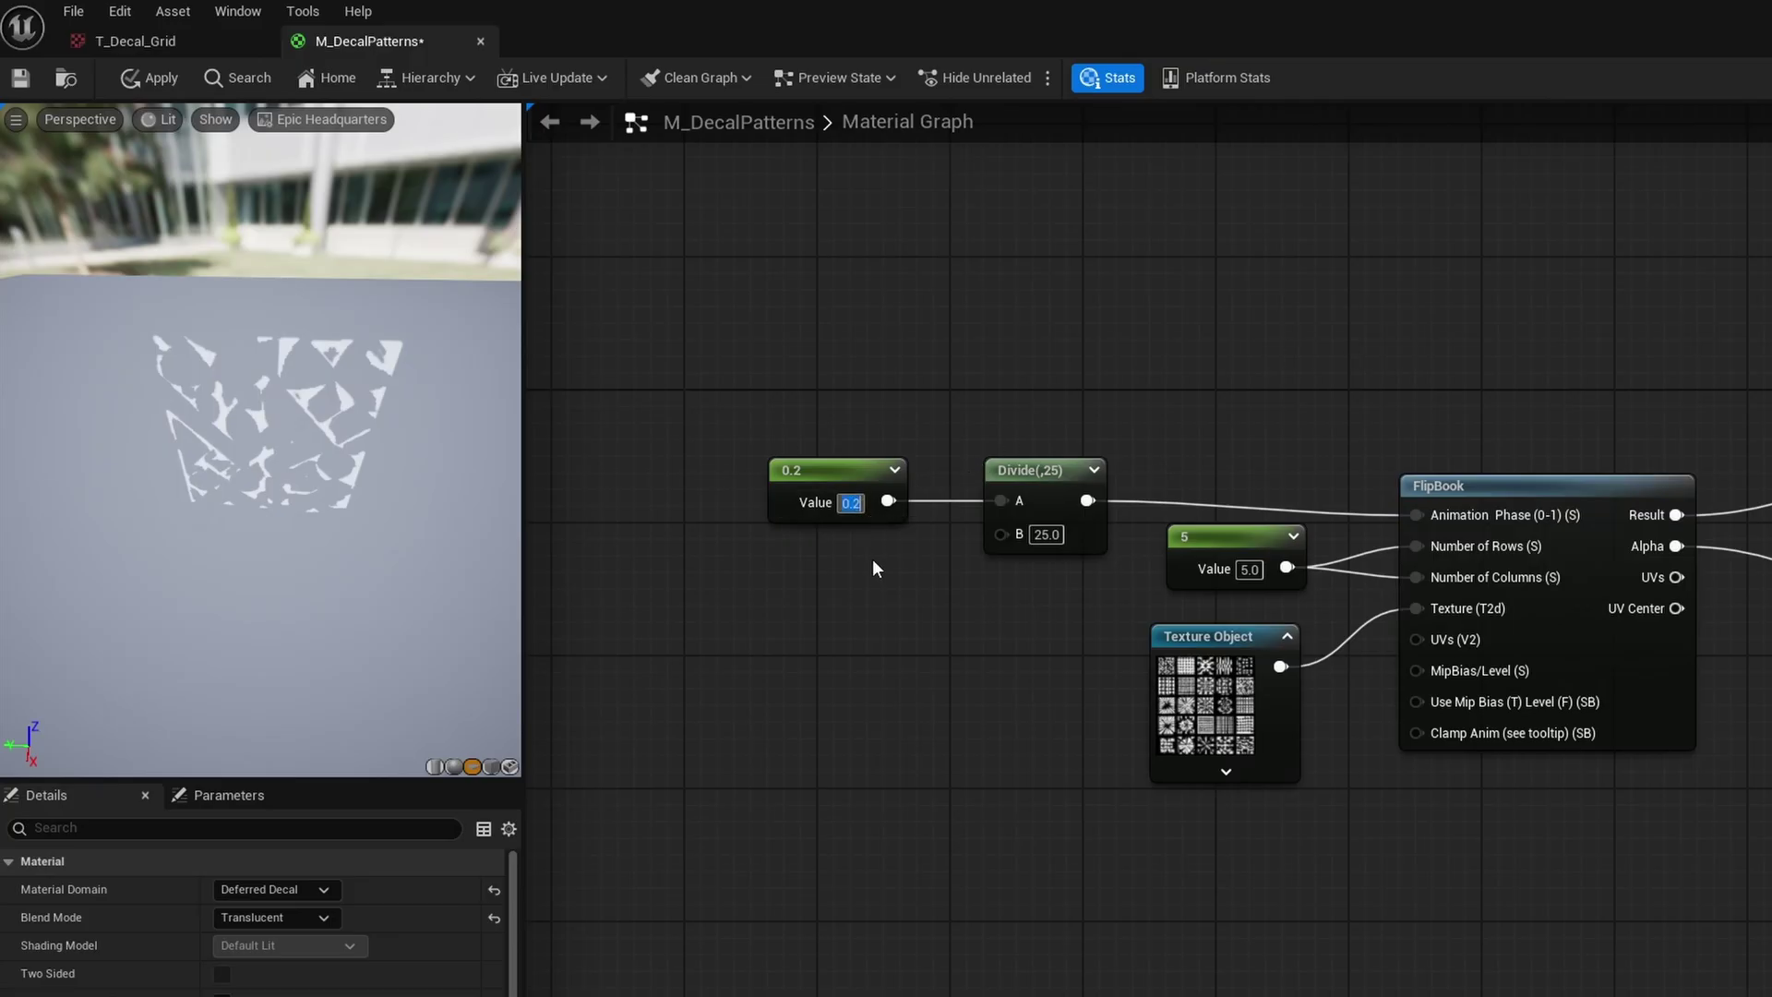
pyautogui.write('3')
pyautogui.press('Return')
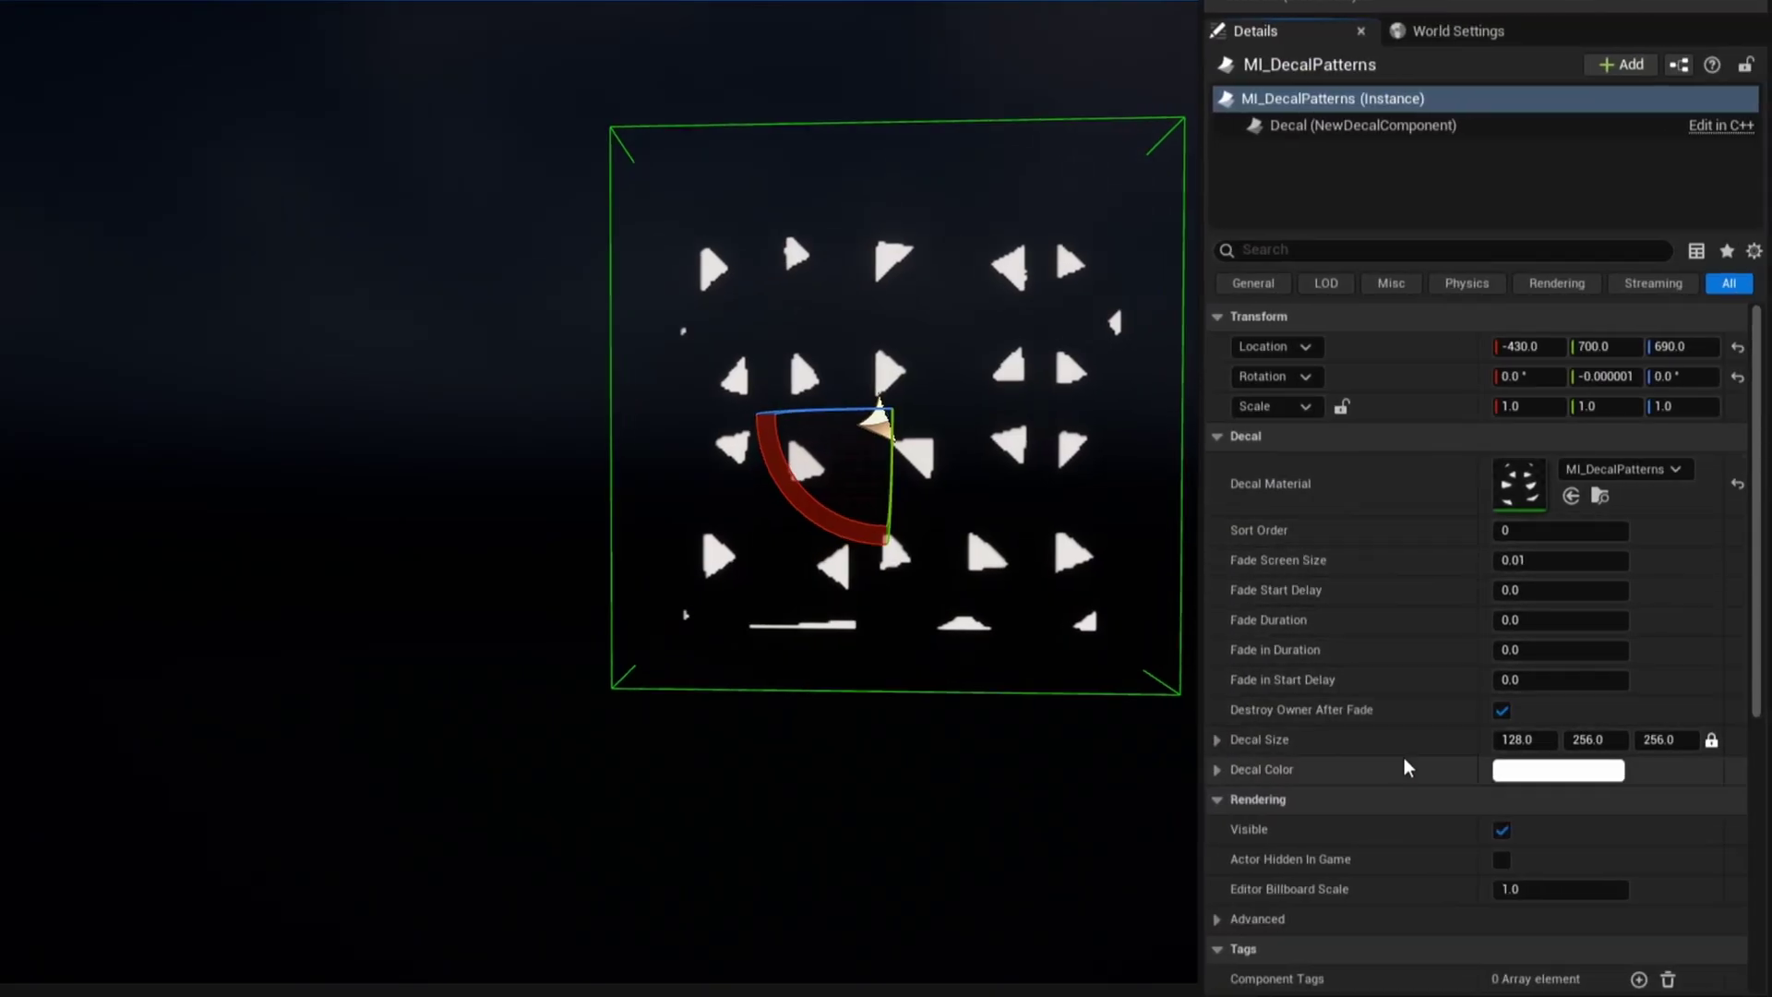
pyautogui.click(1537, 771)
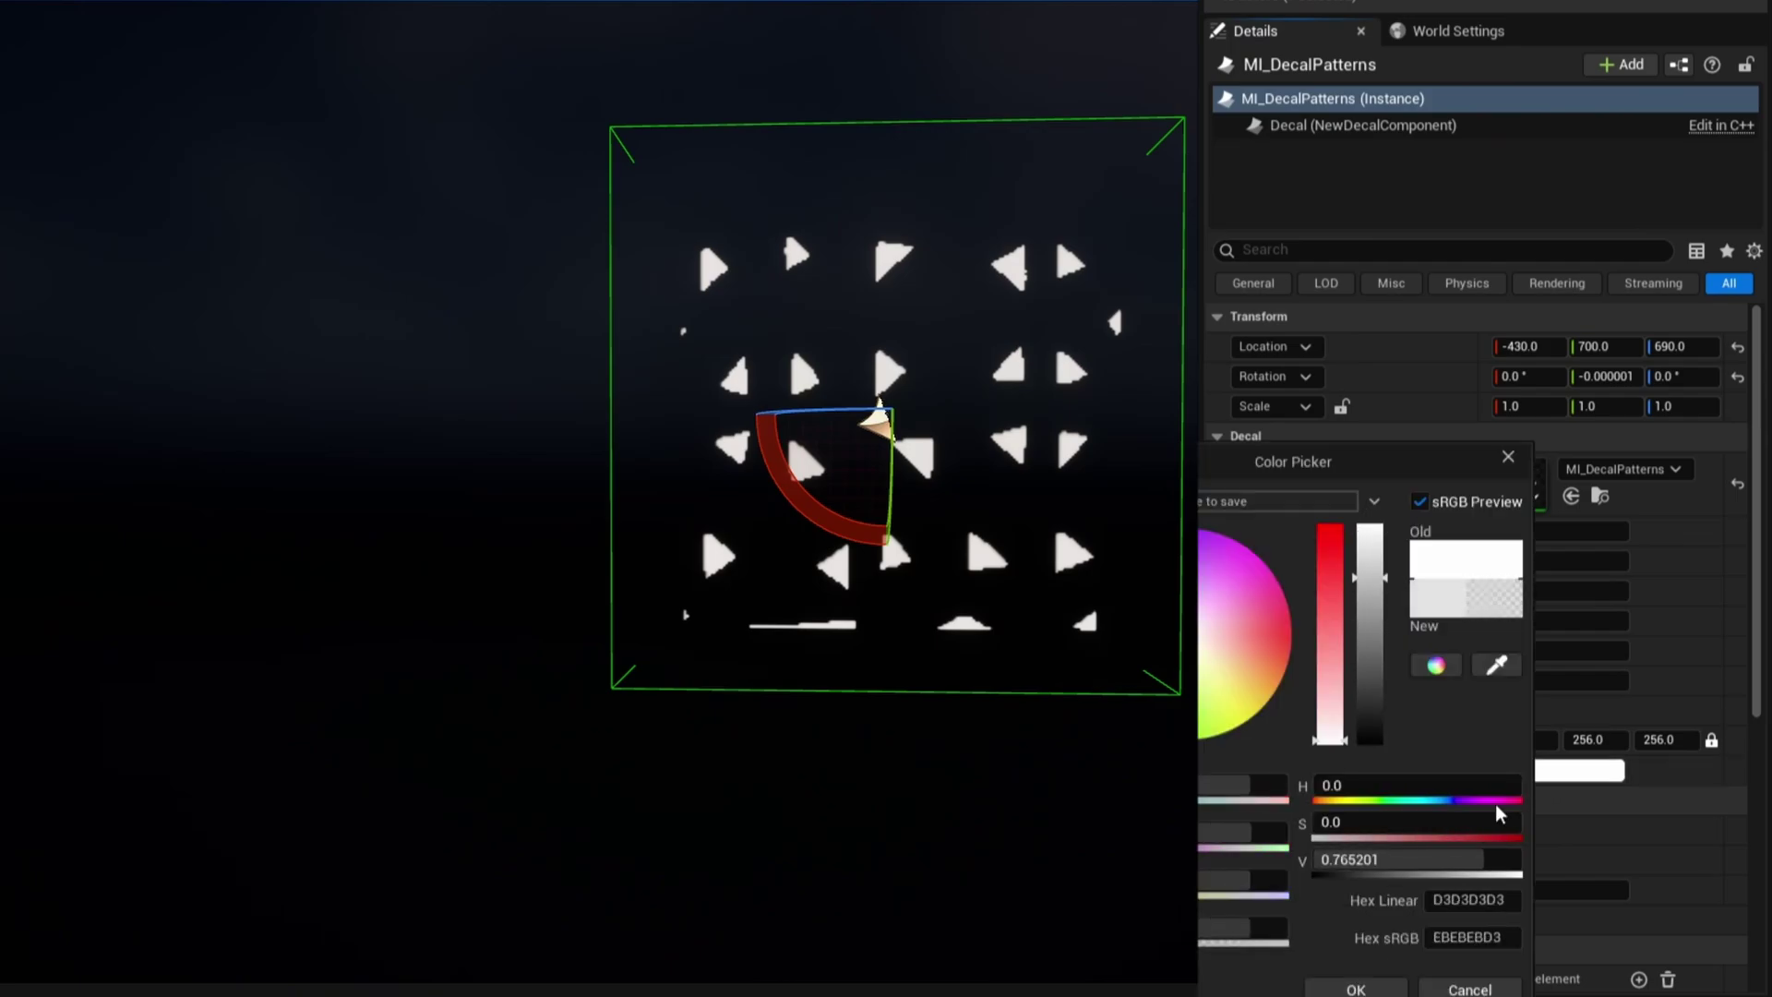
pyautogui.click(1476, 987)
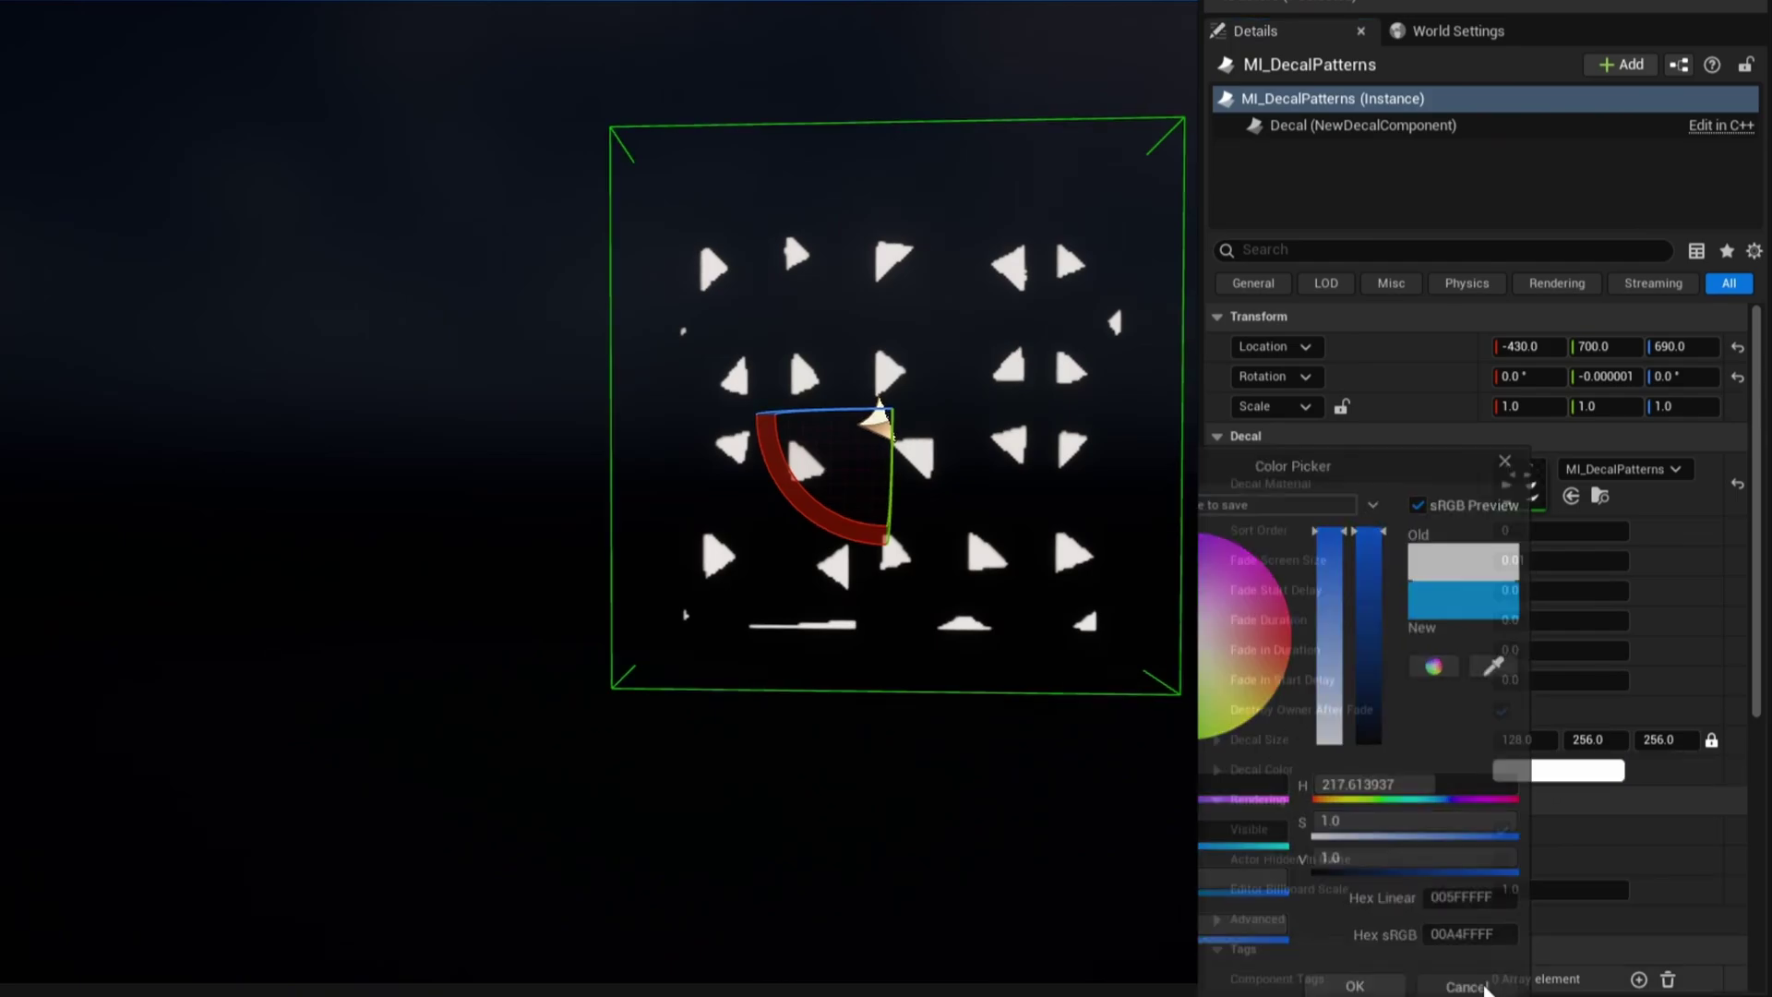
pyautogui.click(1282, 250)
pyautogui.write('cust')
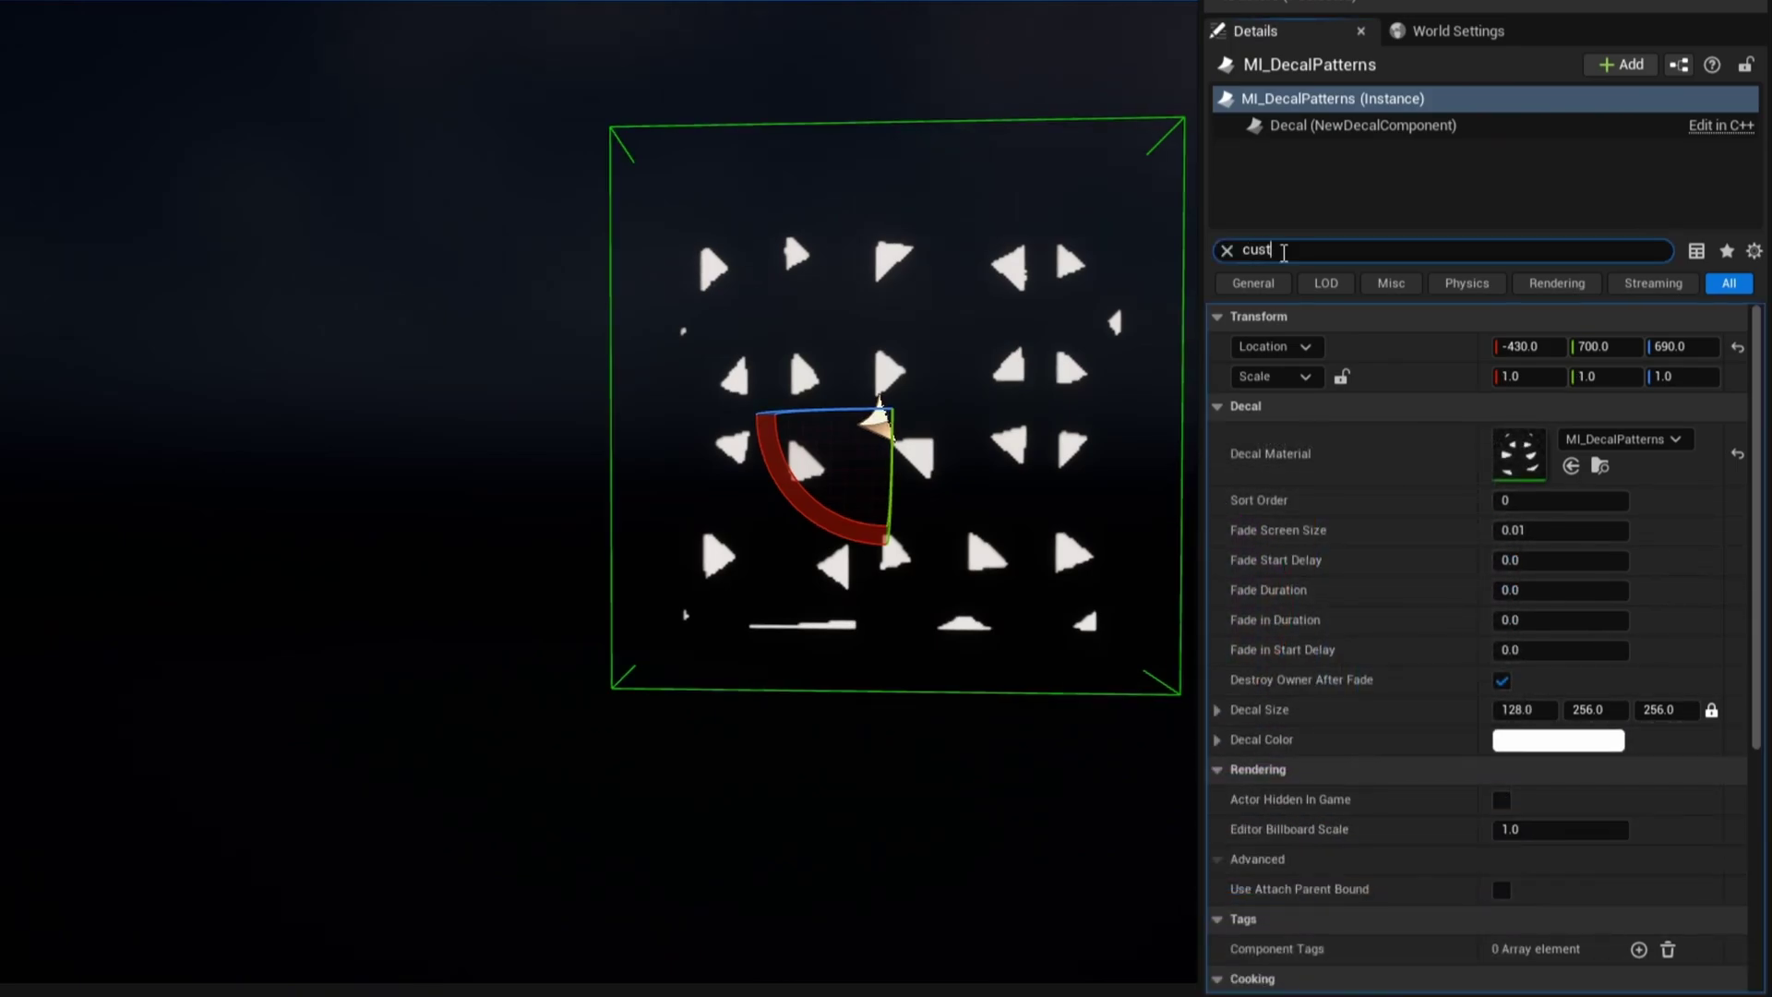
pyautogui.write('om pr')
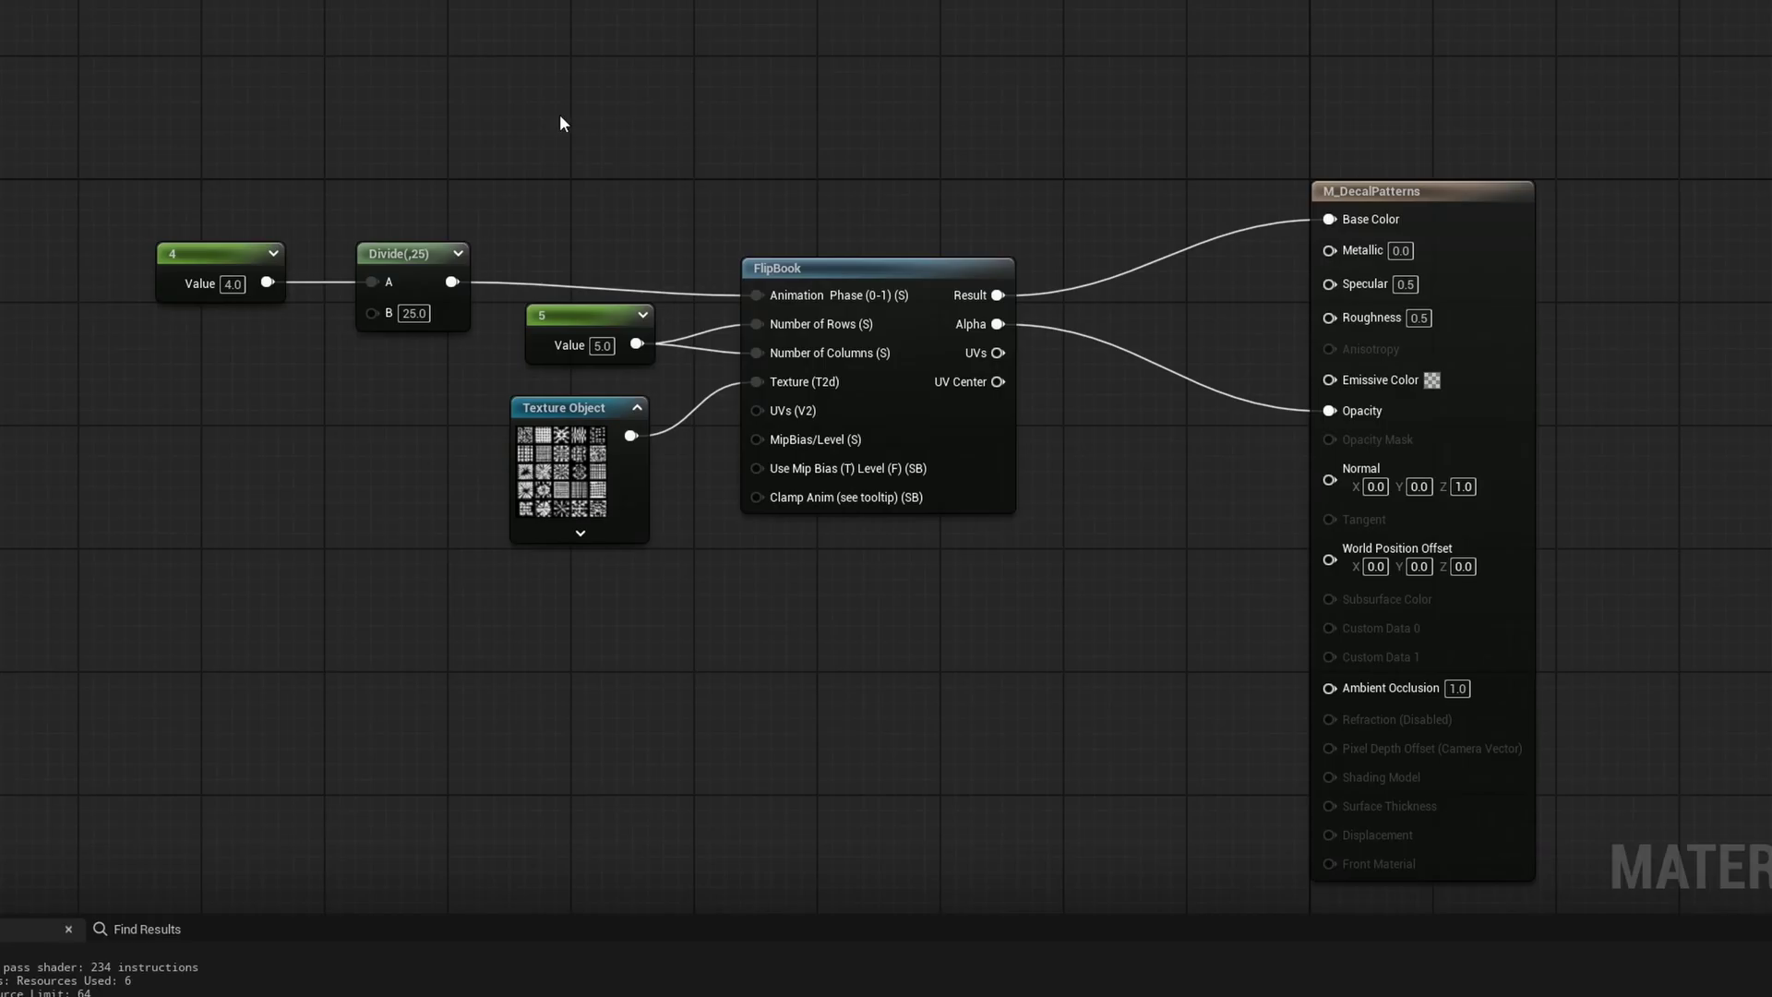
# Step: Add a Decal Color node with its alpha feeding Divide's A, and delete the constant 4
pyautogui.moveTo(559, 122); pyautogui.dragTo(957, 384, button='right')
pyautogui.rightClick(545, 295)
pyautogui.write('decal')
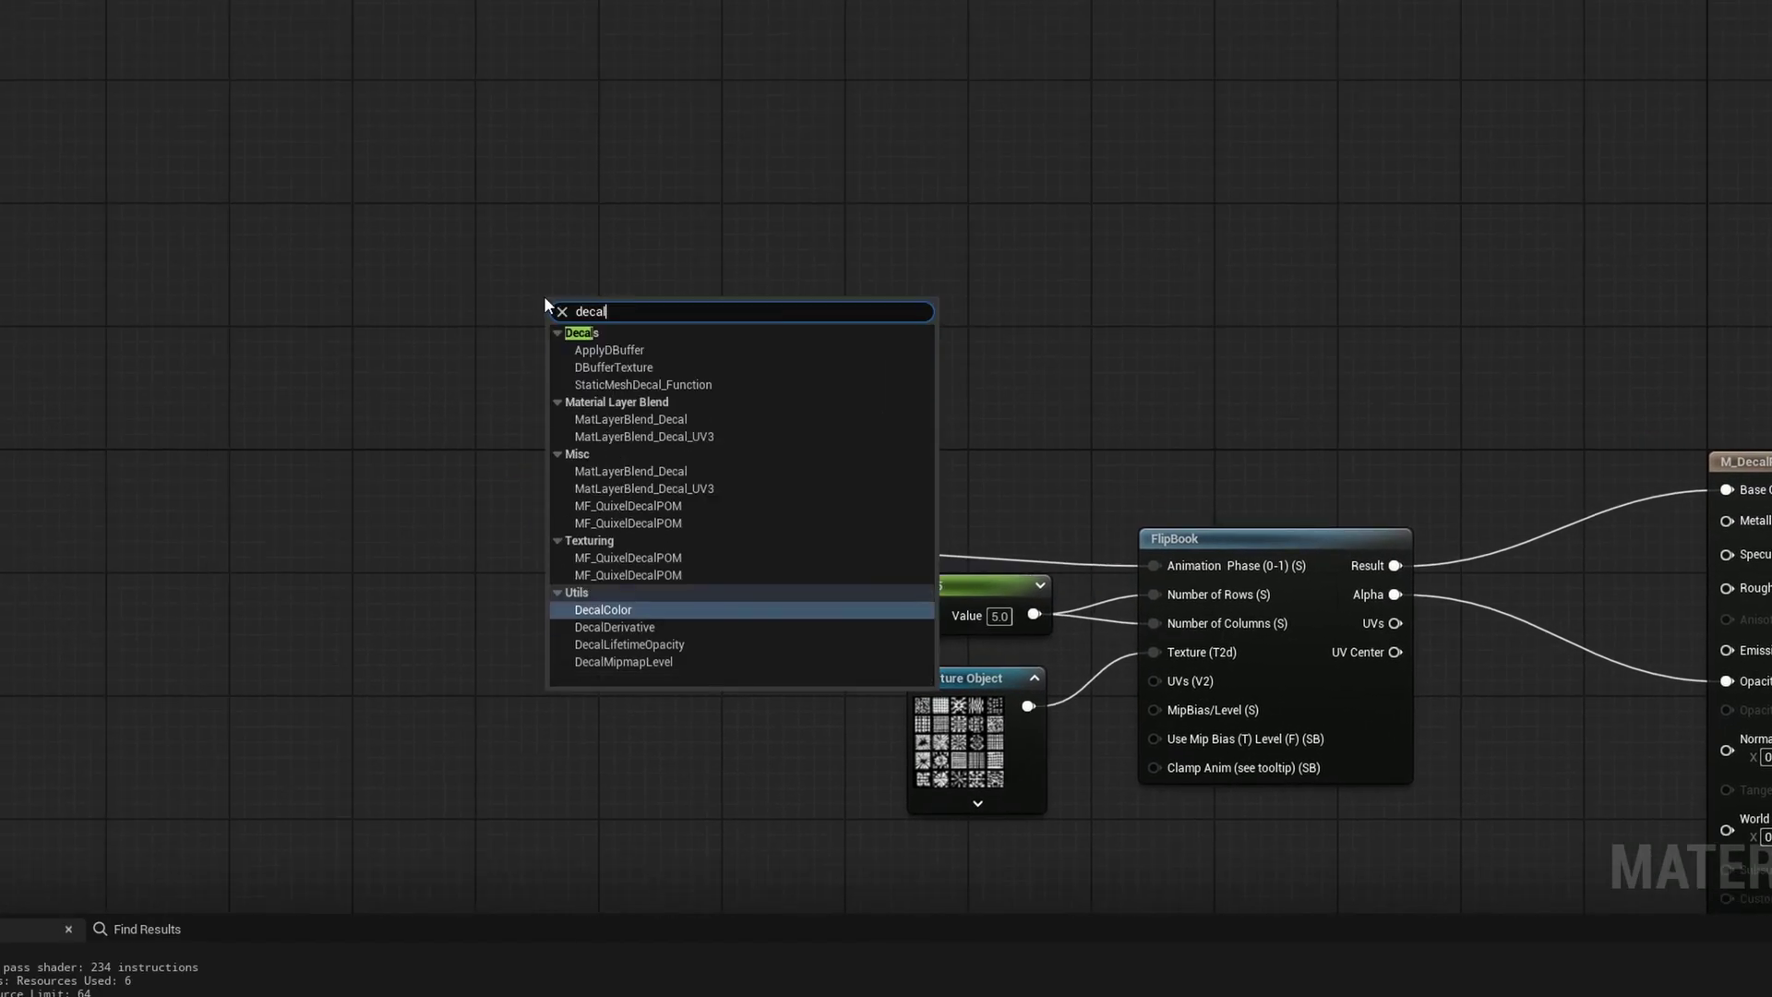
pyautogui.write(' co')
pyautogui.press('Return')
pyautogui.moveTo(558, 399); pyautogui.dragTo(425, 425)
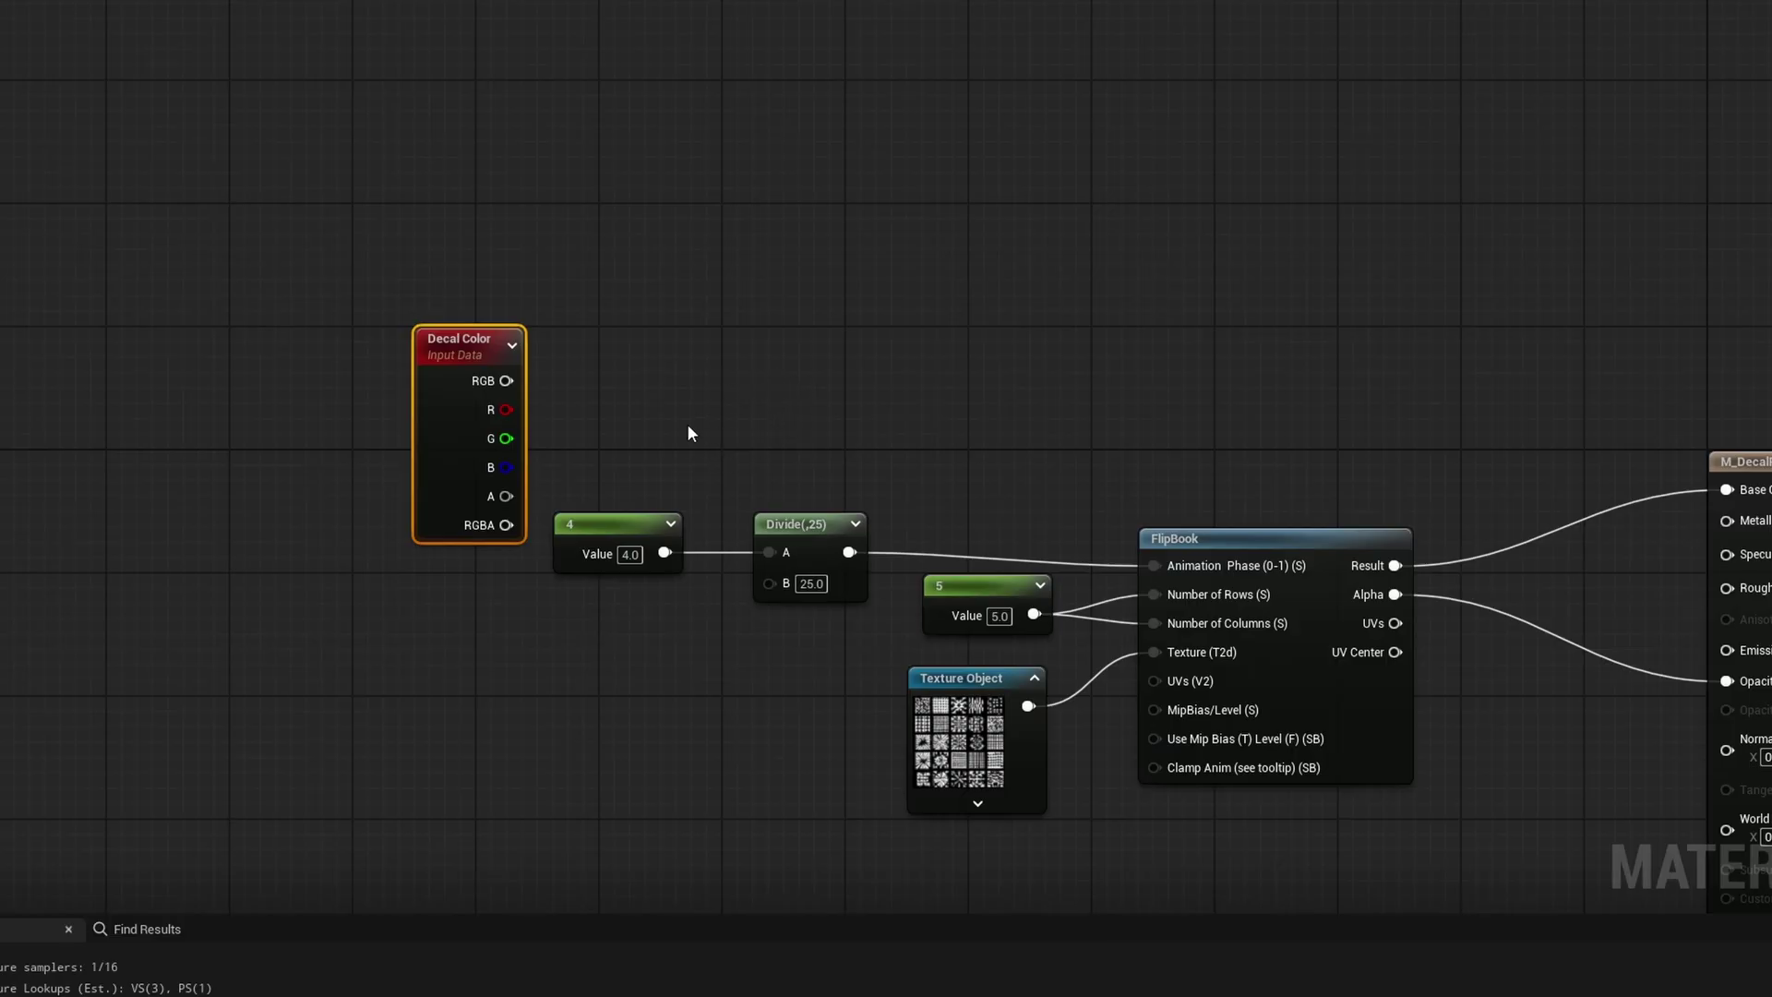
pyautogui.moveTo(507, 496); pyautogui.dragTo(769, 551)
pyautogui.moveTo(625, 676); pyautogui.dragTo(603, 479)
pyautogui.press('Delete')
# Step: Multiply FlipBook Result by Decal Color RGB for the Base Color
pyautogui.moveTo(455, 483); pyautogui.dragTo(528, 479)
pyautogui.moveTo(885, 435); pyautogui.dragTo(550, 397, button='right')
pyautogui.click(1095, 421)
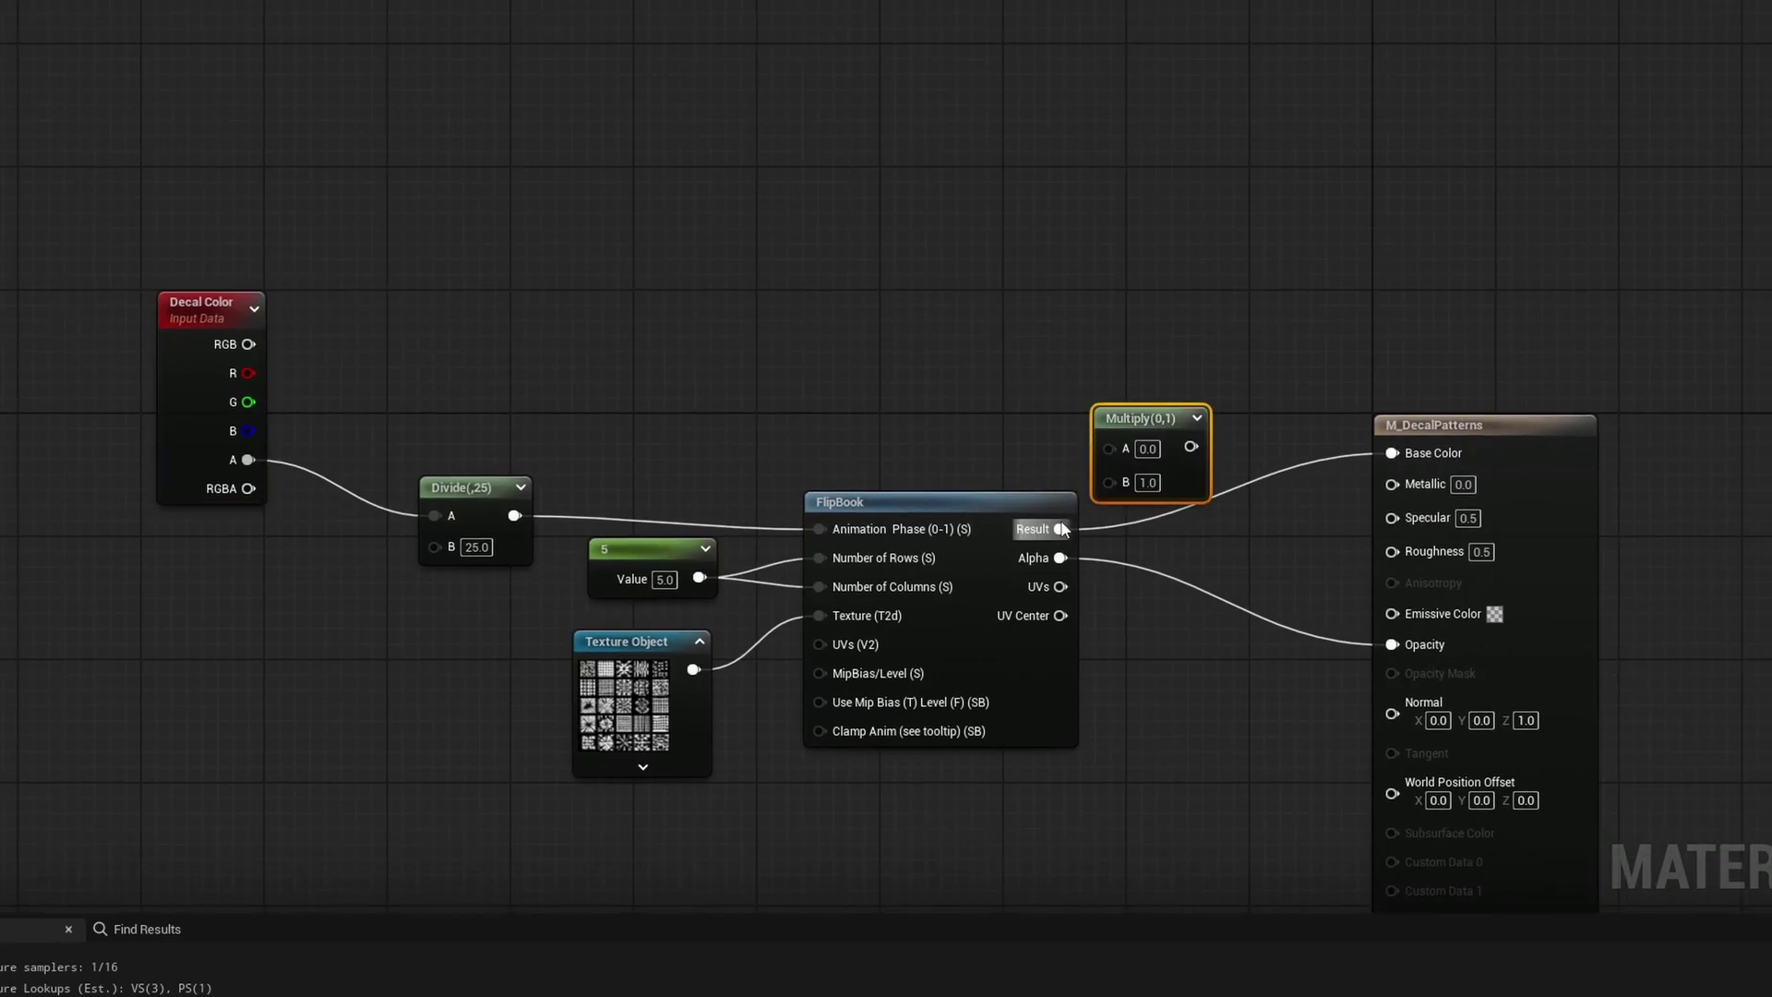
pyautogui.moveTo(1060, 528); pyautogui.dragTo(1109, 481)
pyautogui.moveTo(249, 344); pyautogui.dragTo(1109, 448)
pyautogui.moveTo(1150, 432); pyautogui.dragTo(1391, 452)
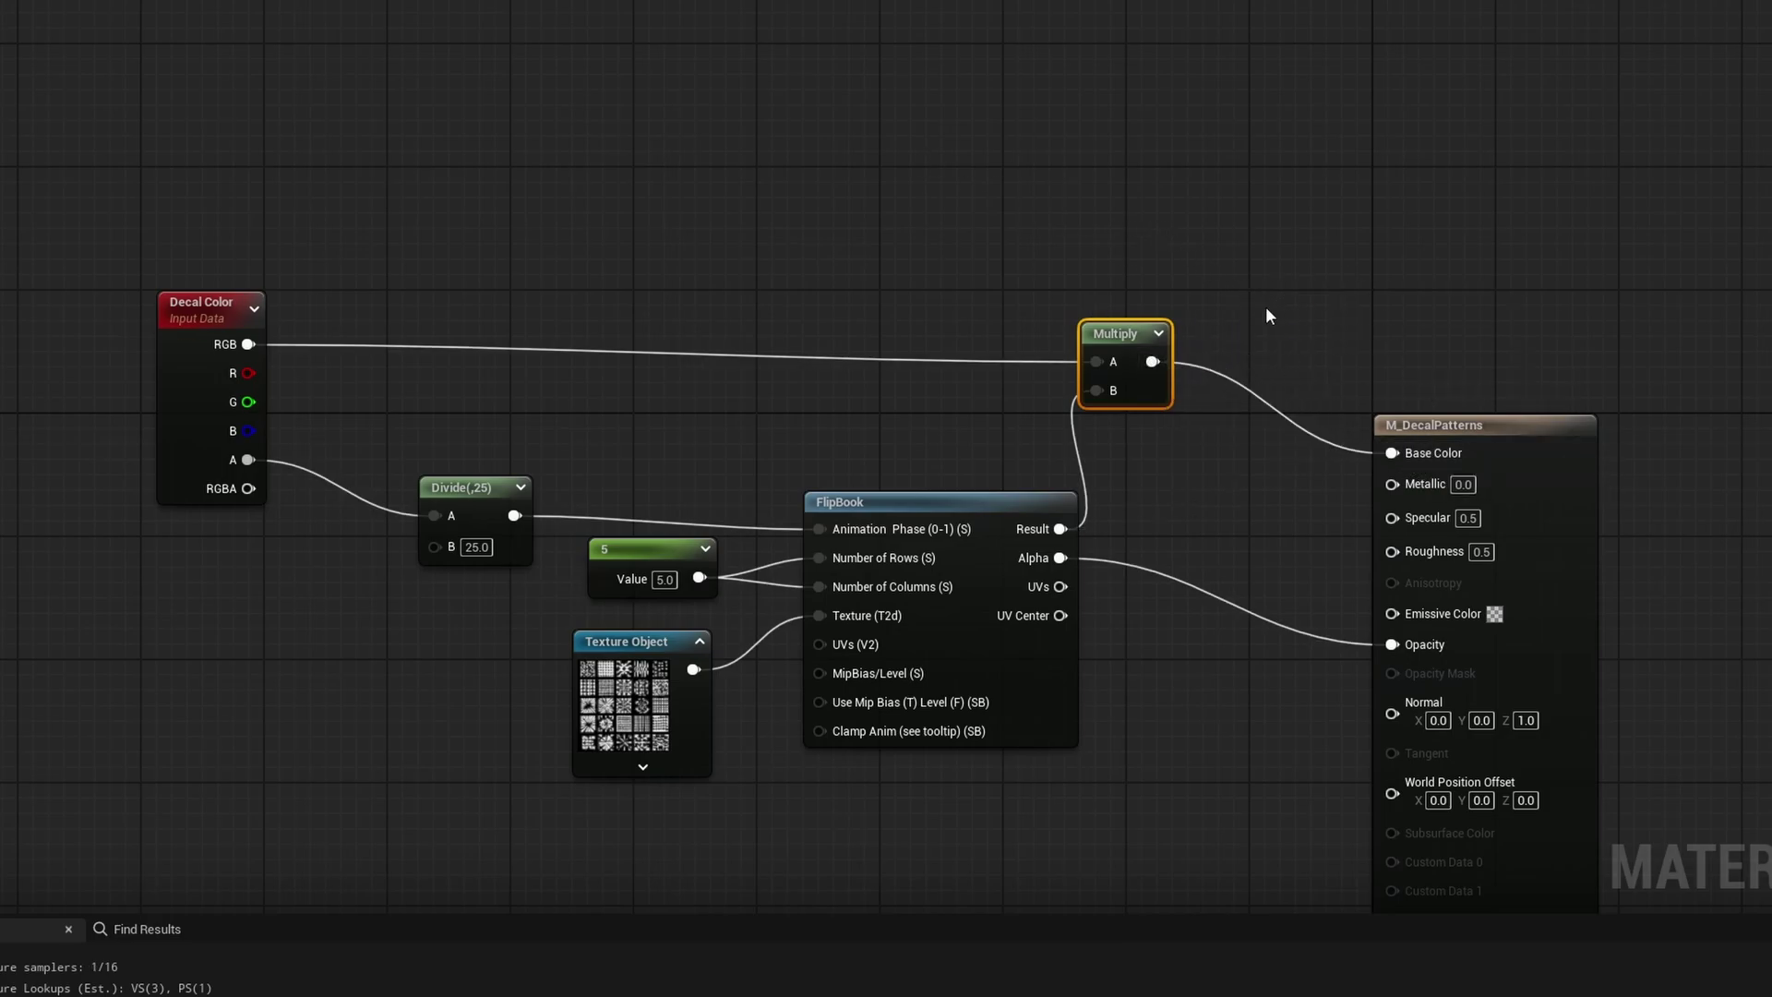
pyautogui.moveTo(1265, 306); pyautogui.dragTo(1234, 158, button='right')
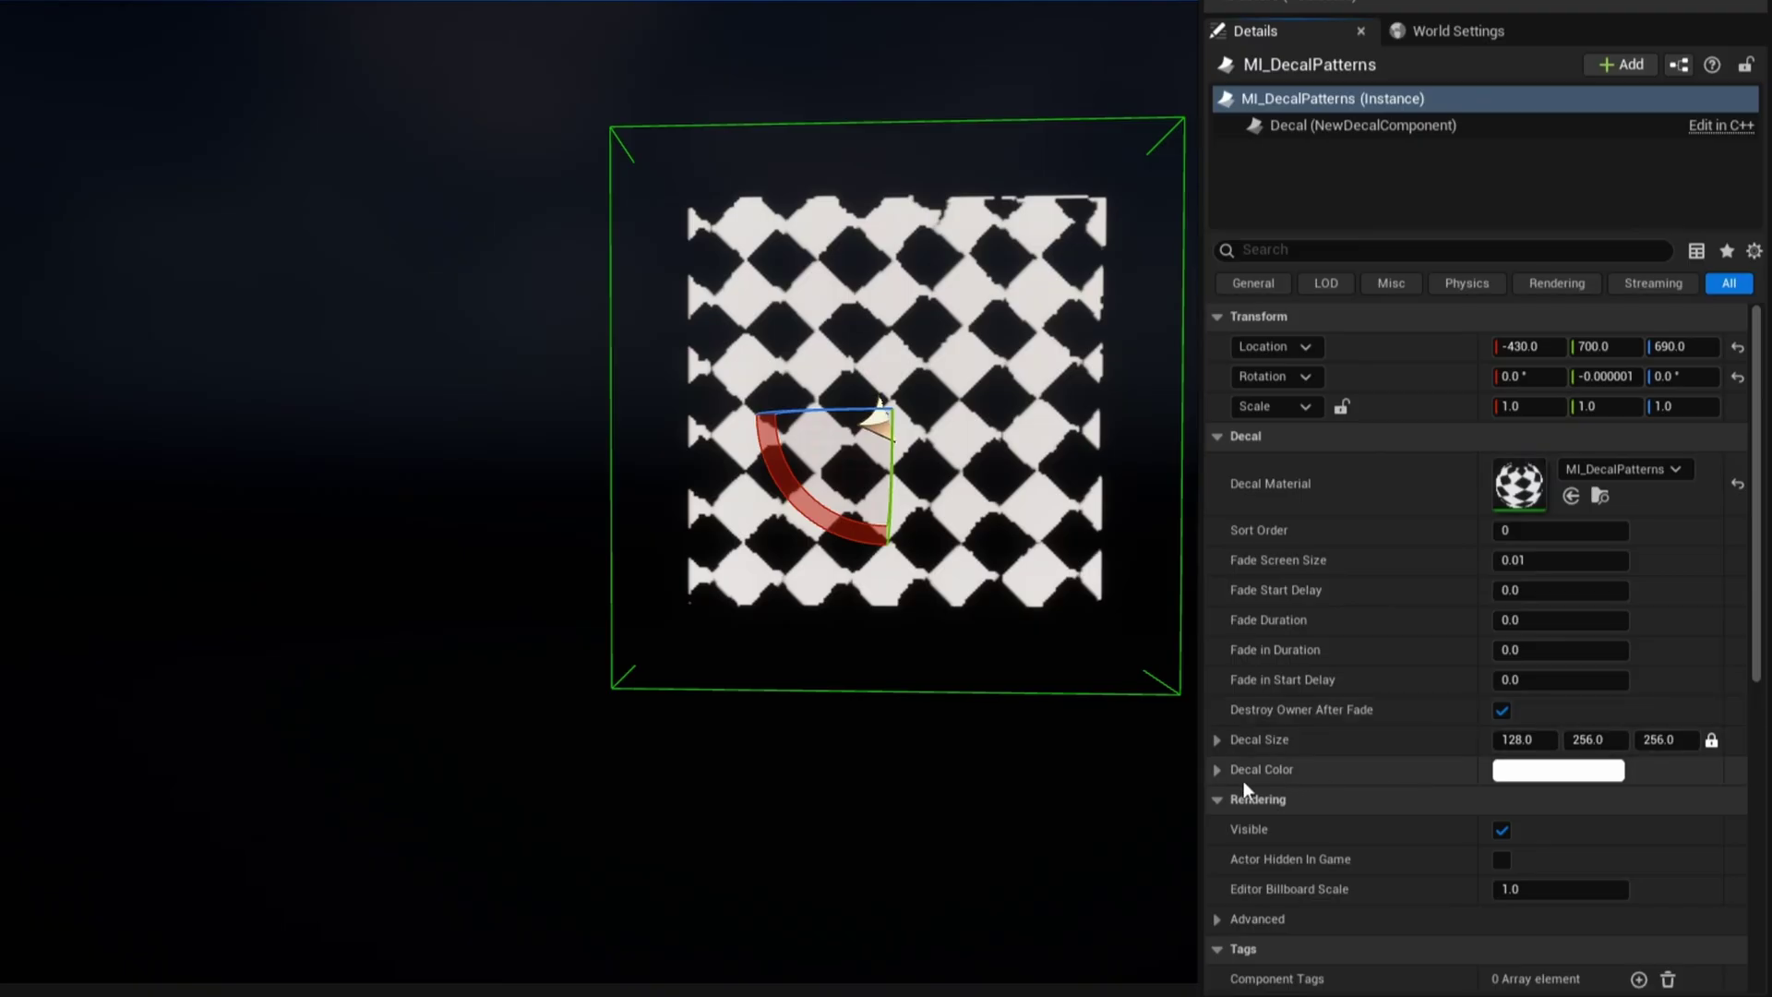
# Step: Tint the placed decal's Decal Color purple
pyautogui.click(1217, 769)
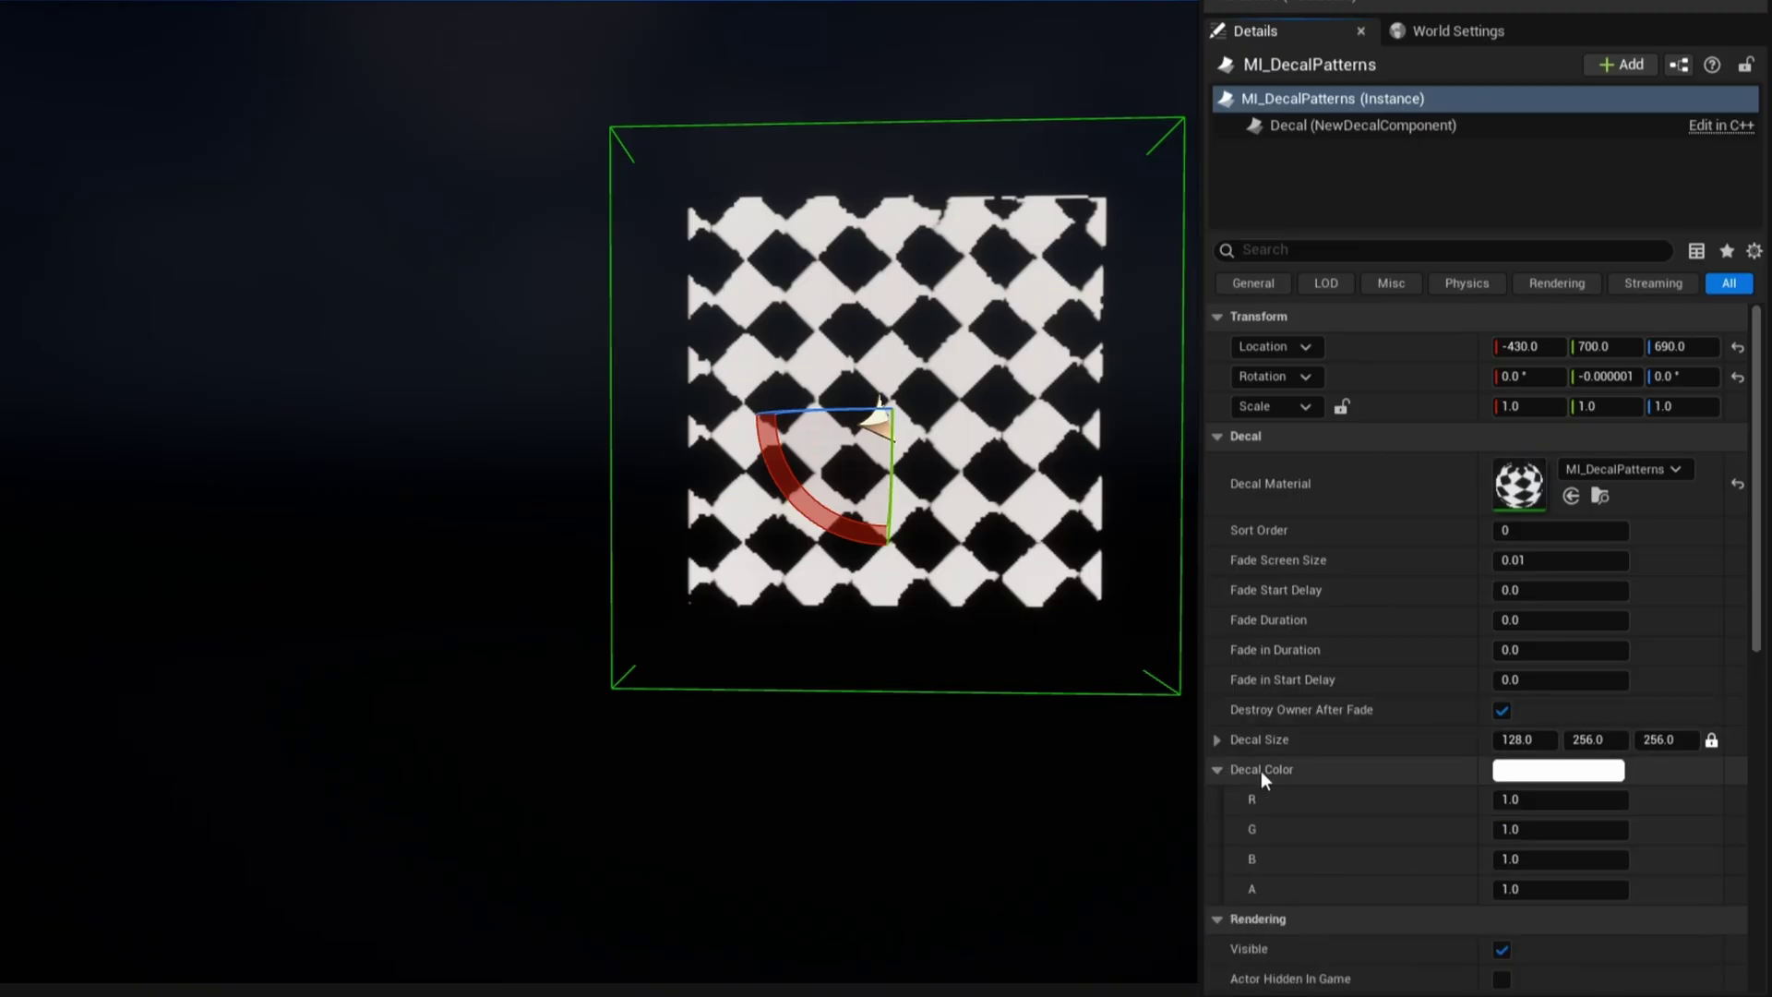
pyautogui.click(1559, 770)
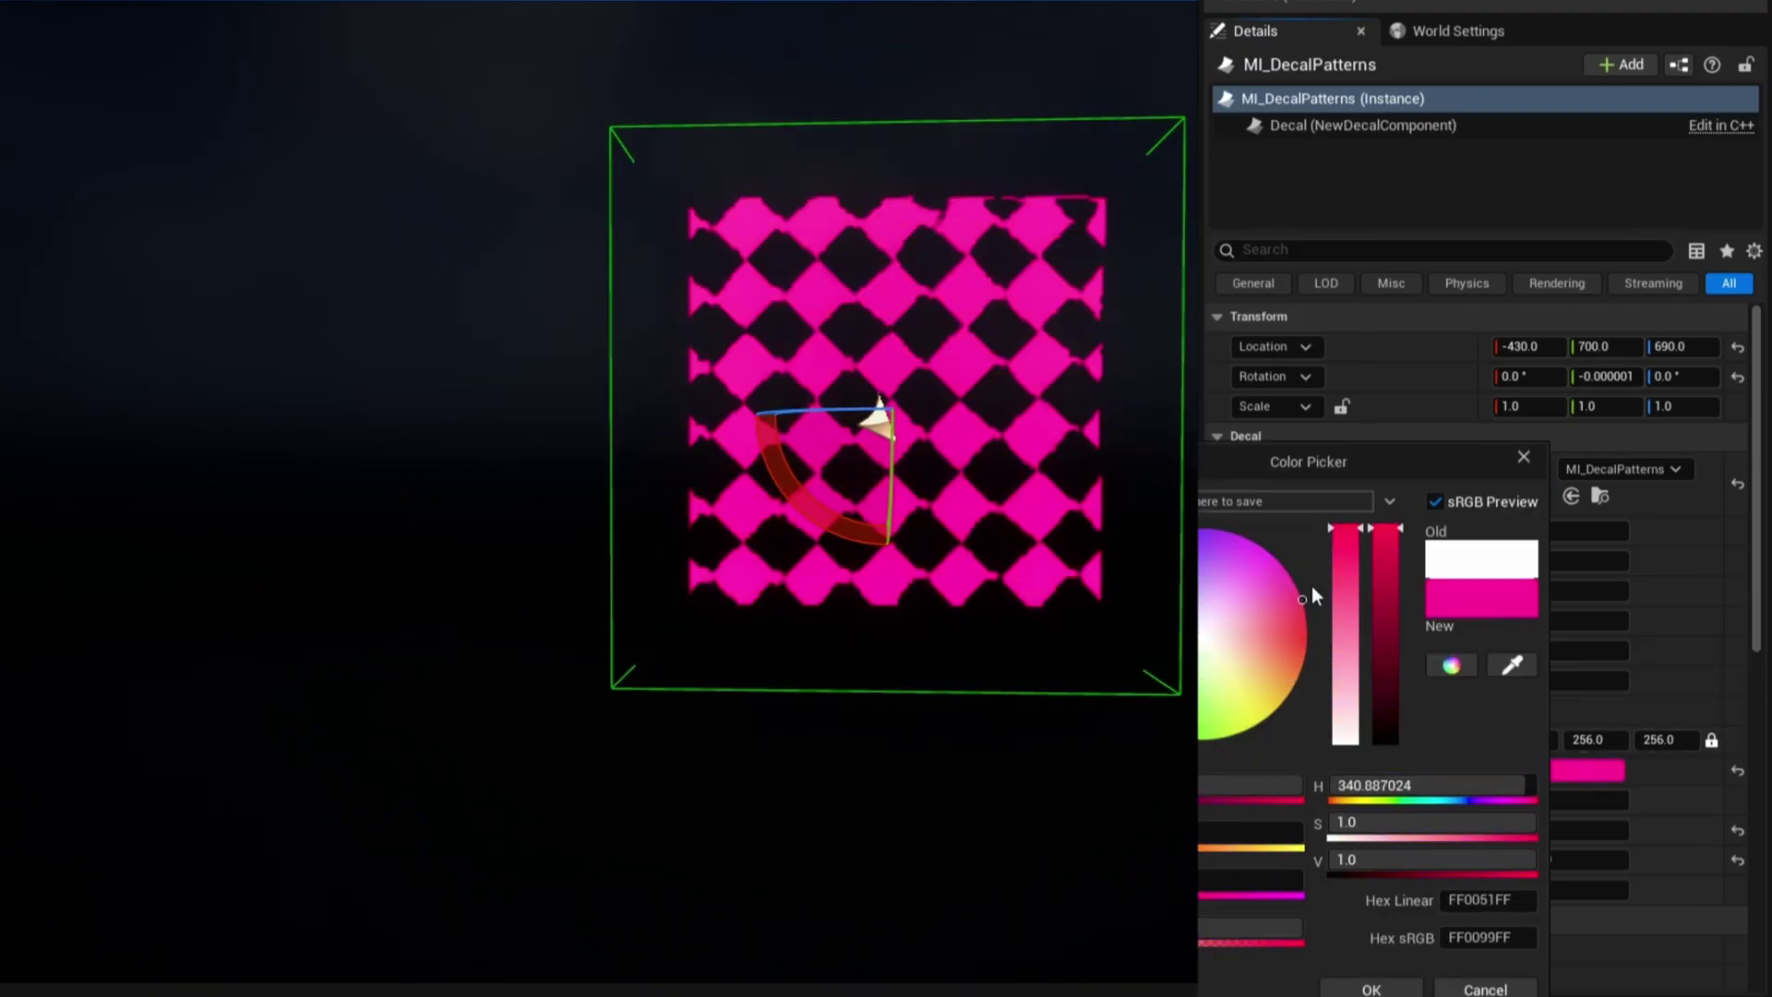
pyautogui.moveTo(1200, 590); pyautogui.dragTo(1200, 551)
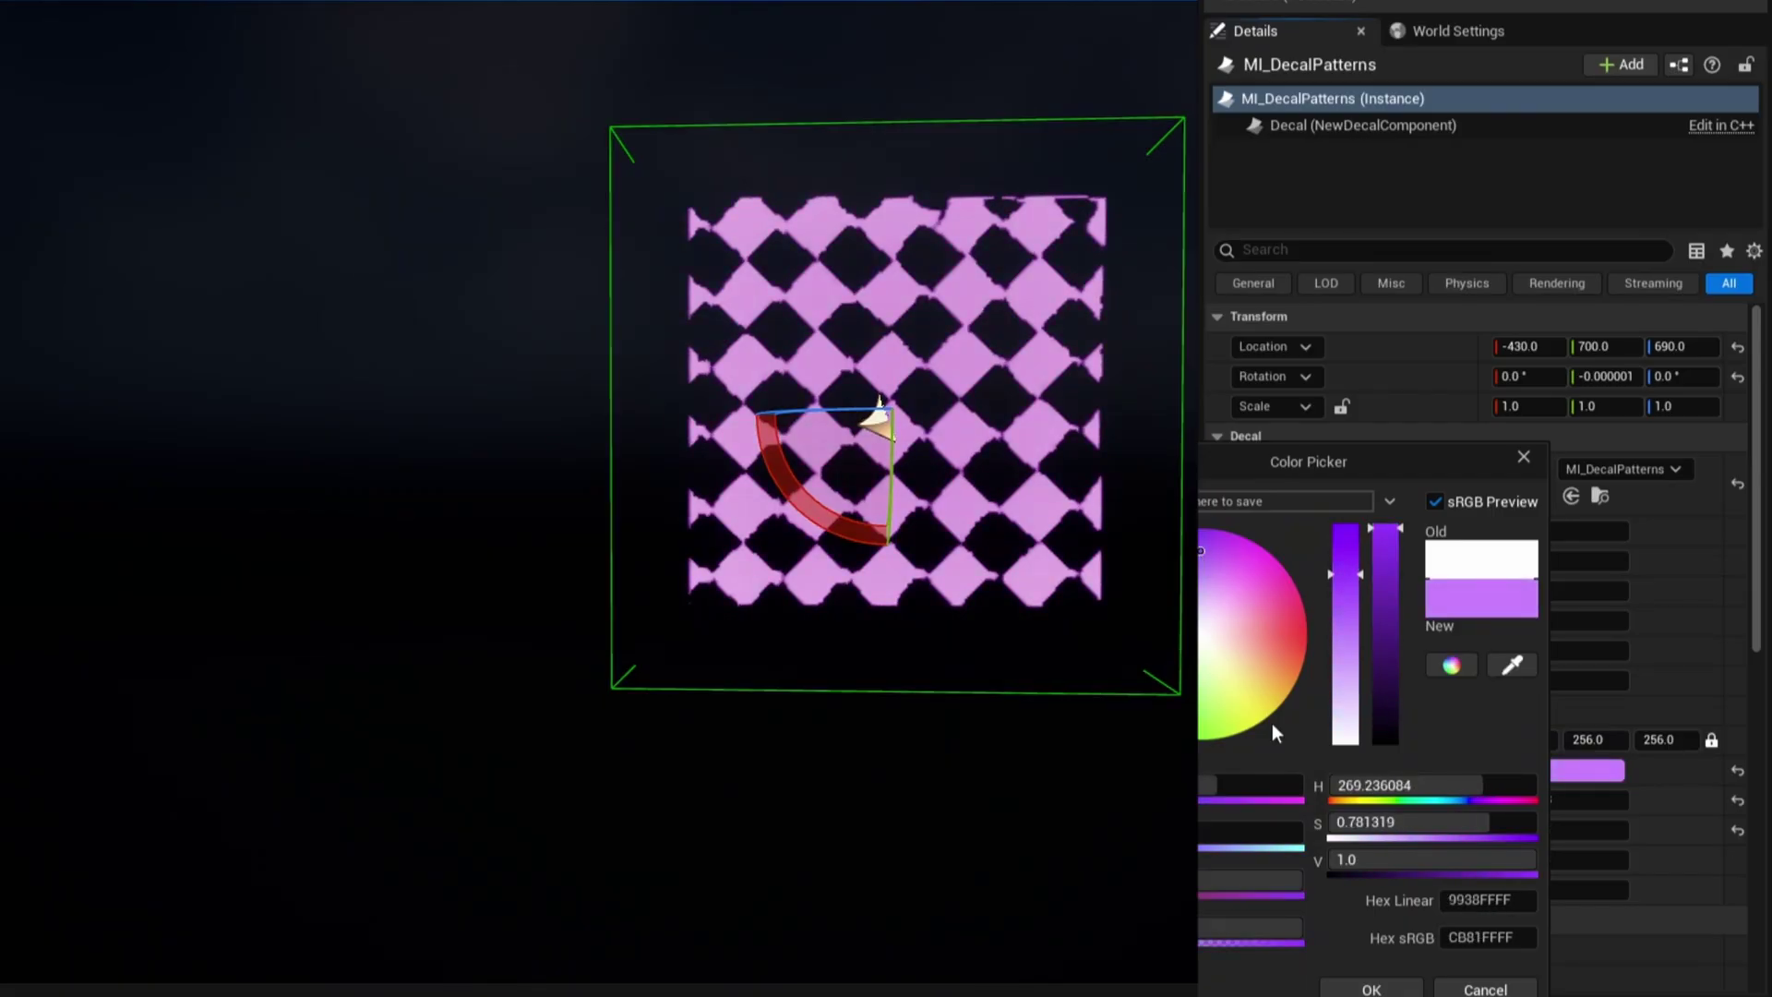
pyautogui.click(1371, 988)
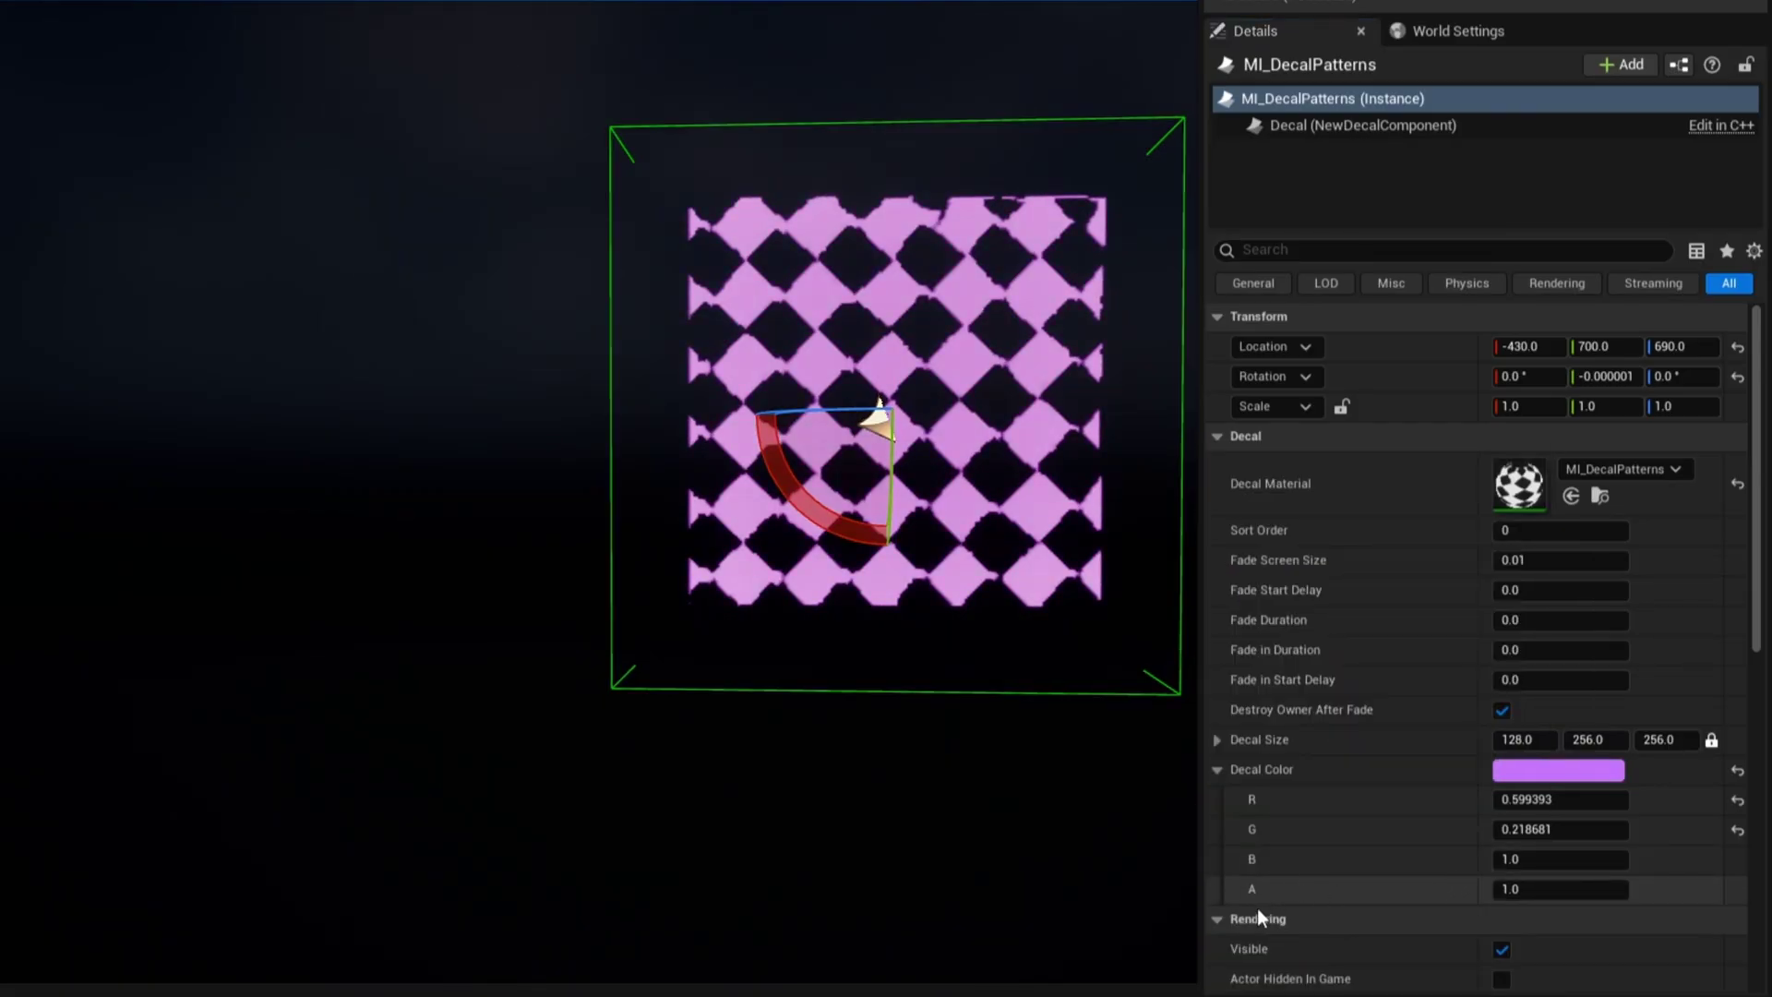
# Step: Try Decal Color alpha values 2, 3, 4, 10, 7, 8, 26 and 1 to preview patterns
pyautogui.click(1523, 889)
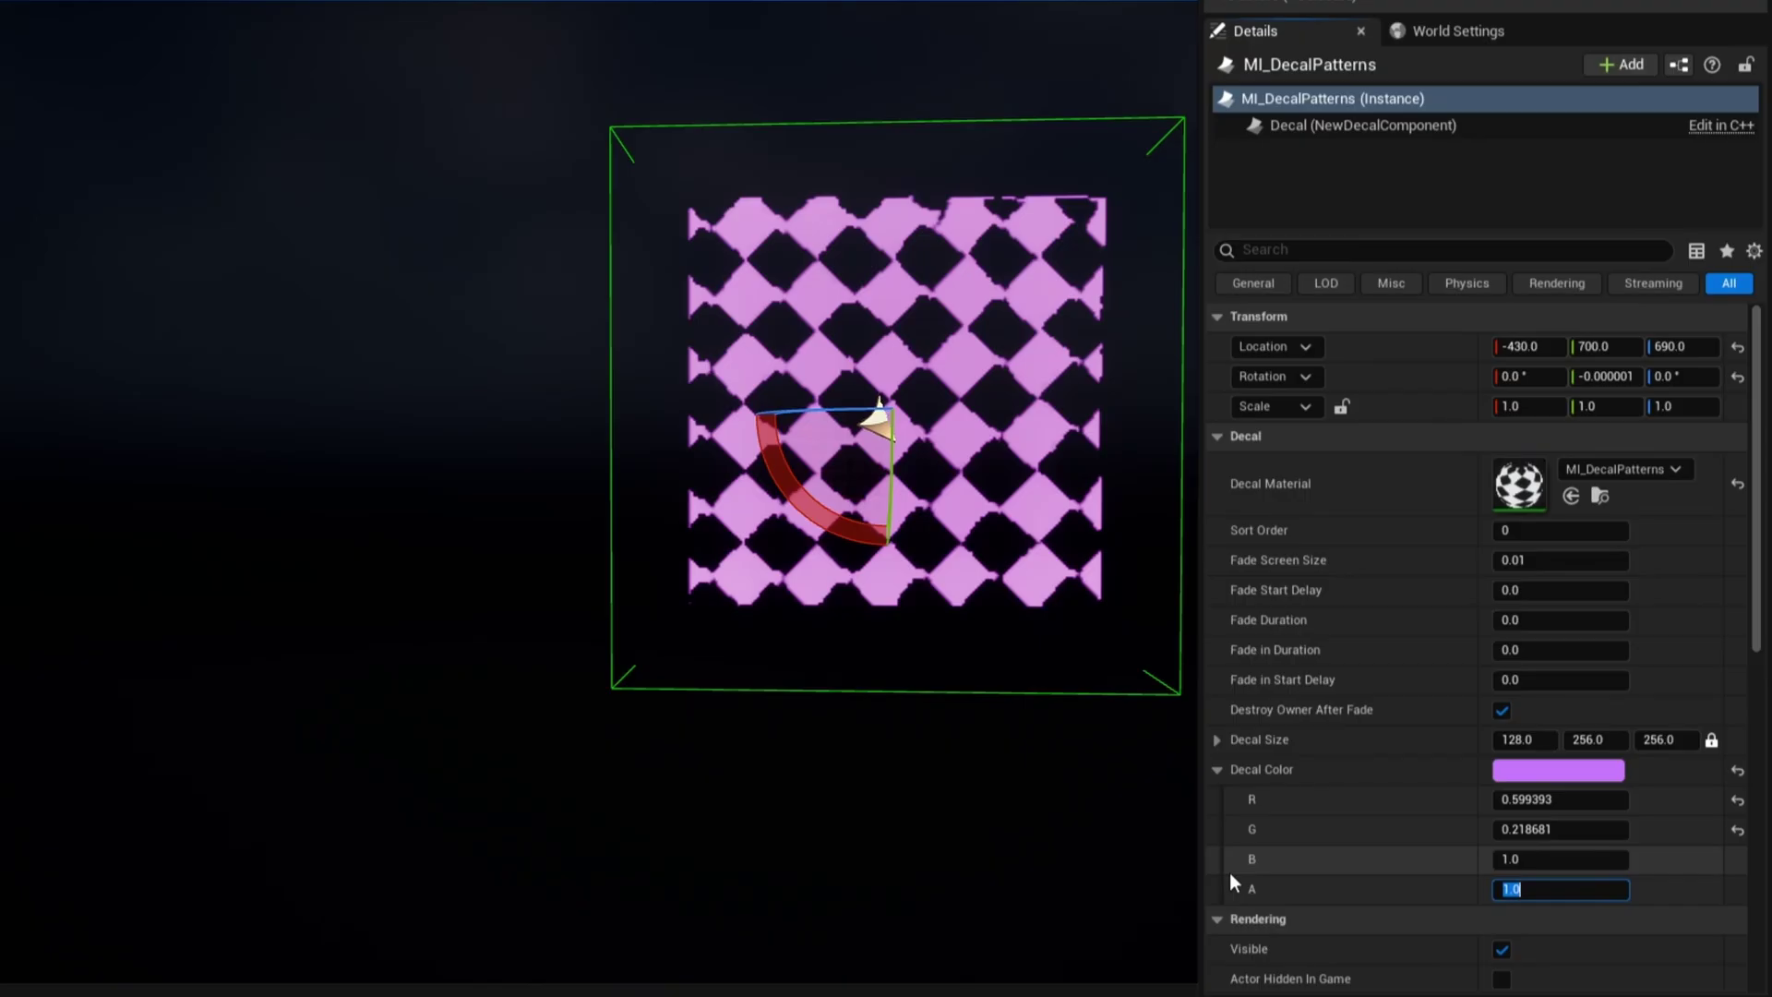
pyautogui.write('2')
pyautogui.press('Return')
pyautogui.write('3')
pyautogui.press('Return')
pyautogui.write('4')
pyautogui.press('Return')
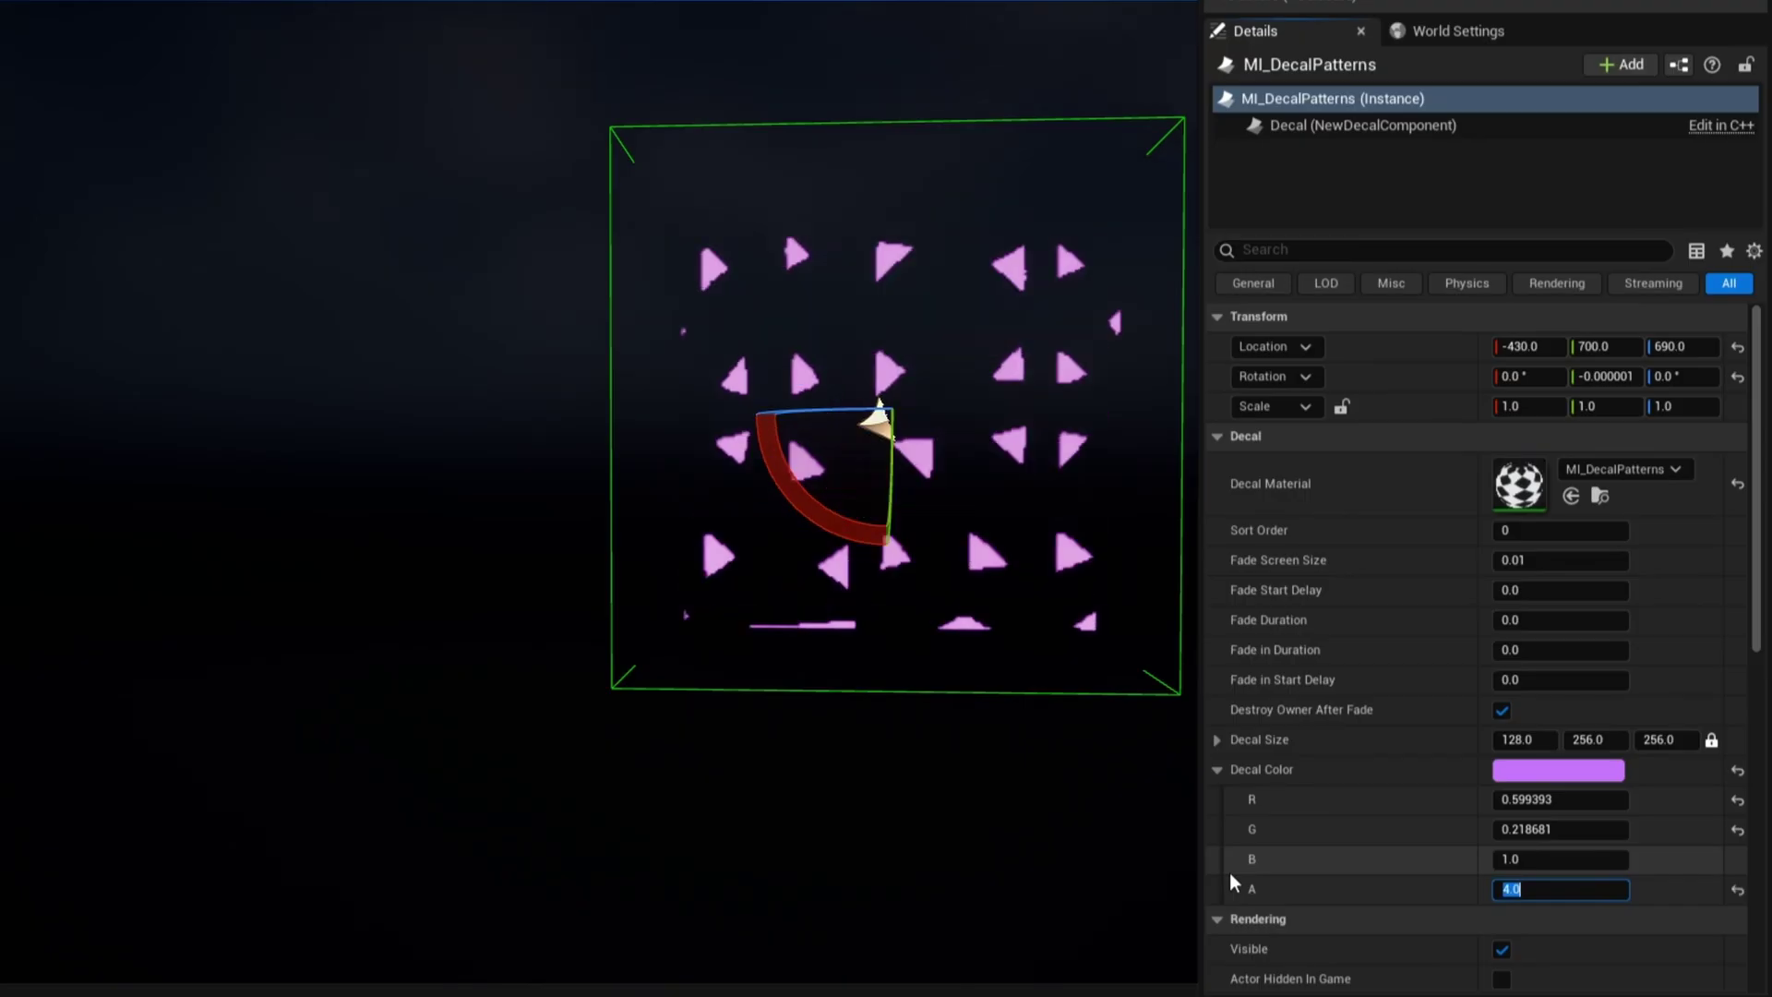
pyautogui.write('10')
pyautogui.press('Return')
pyautogui.write('7')
pyautogui.press('Return')
pyautogui.write('8')
pyautogui.press('Return')
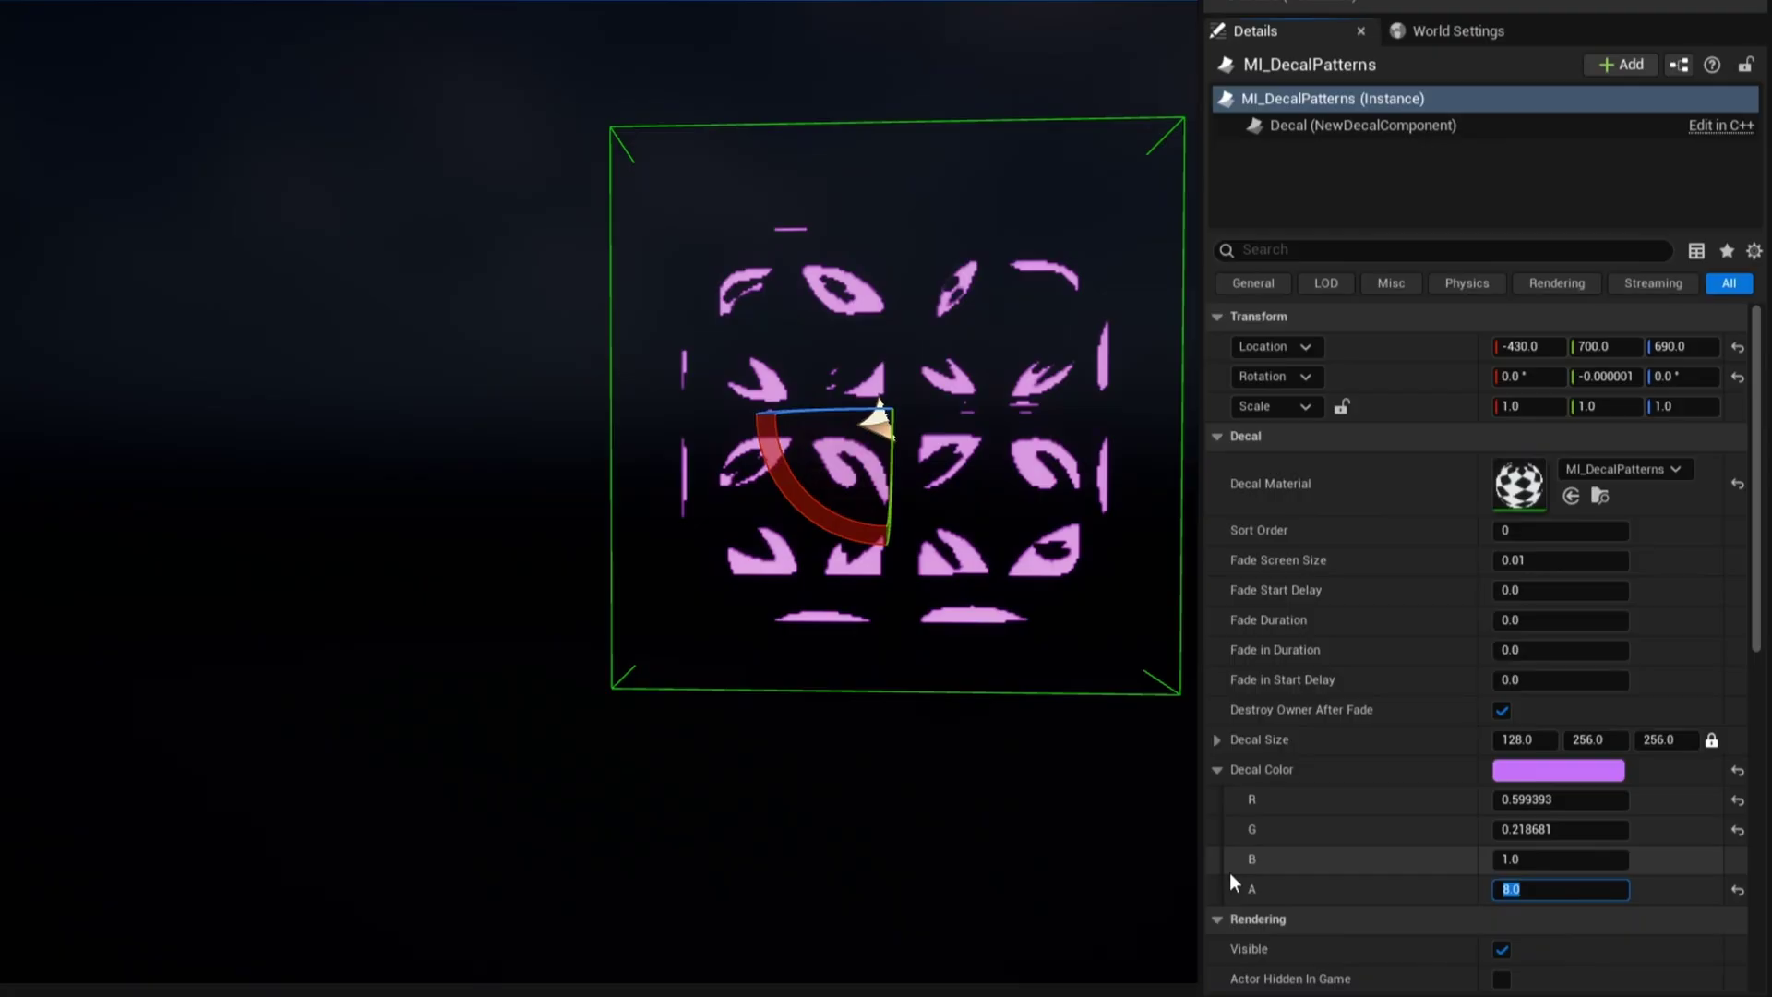
pyautogui.write('26')
pyautogui.press('Return')
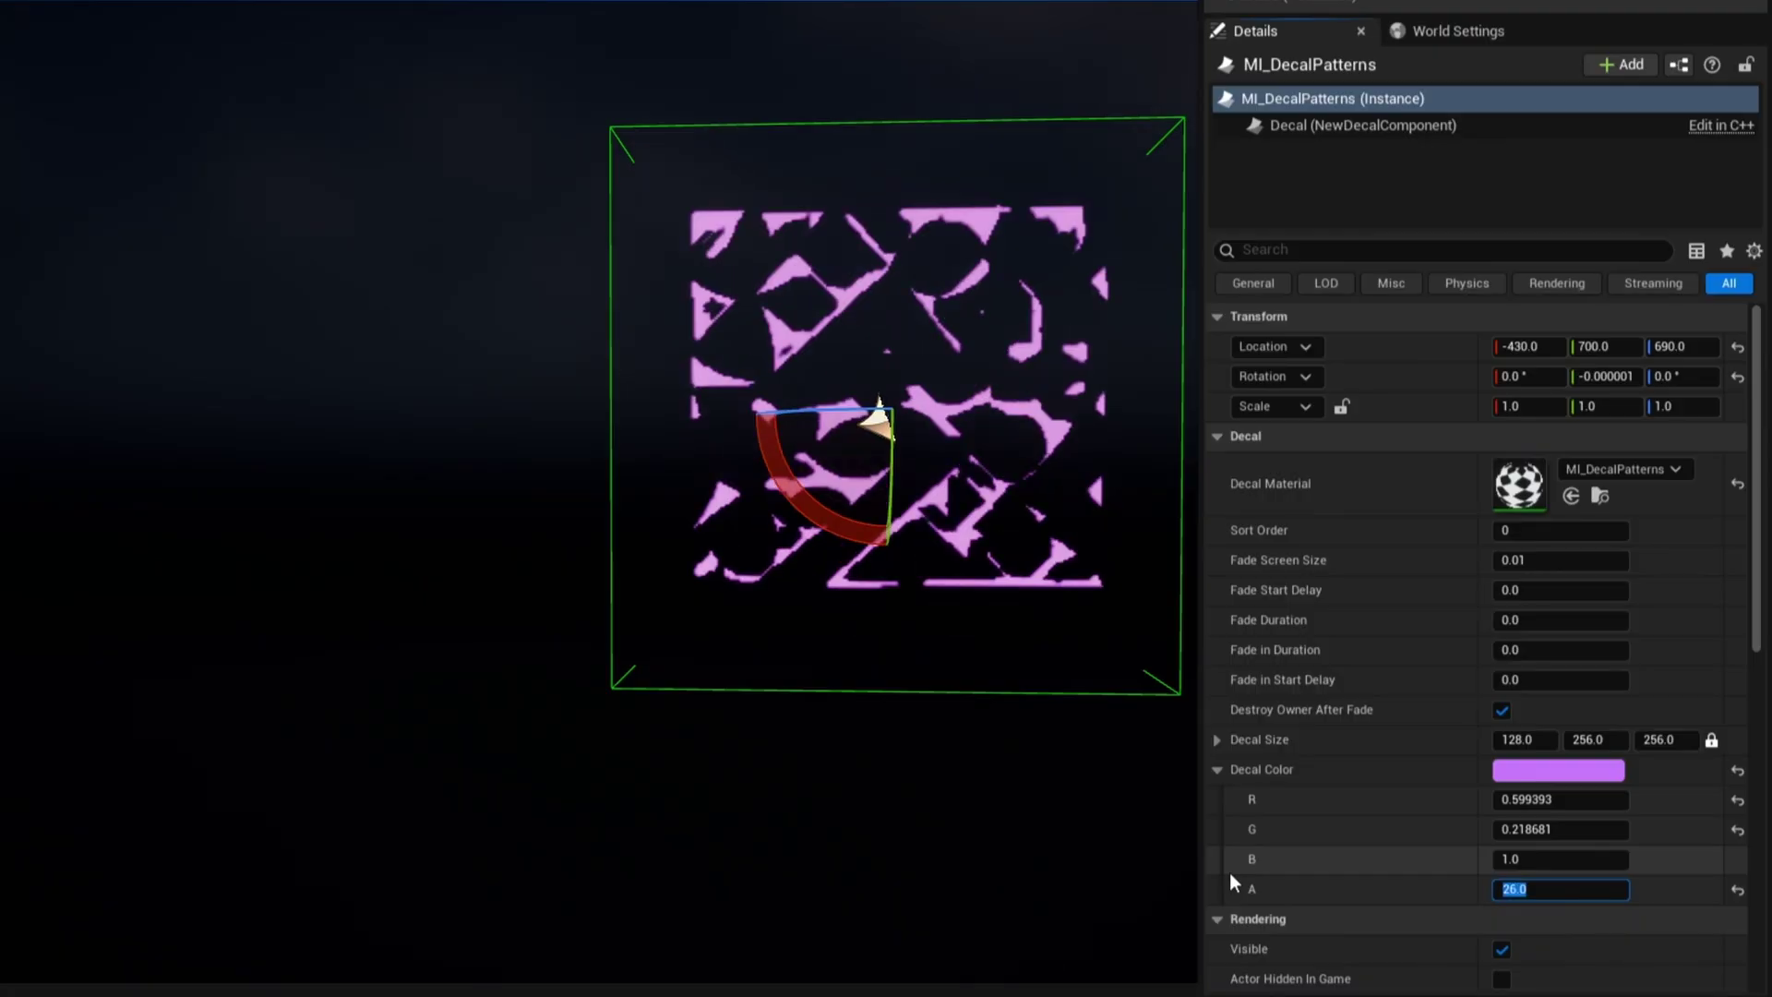
pyautogui.write('1')
pyautogui.press('Return')
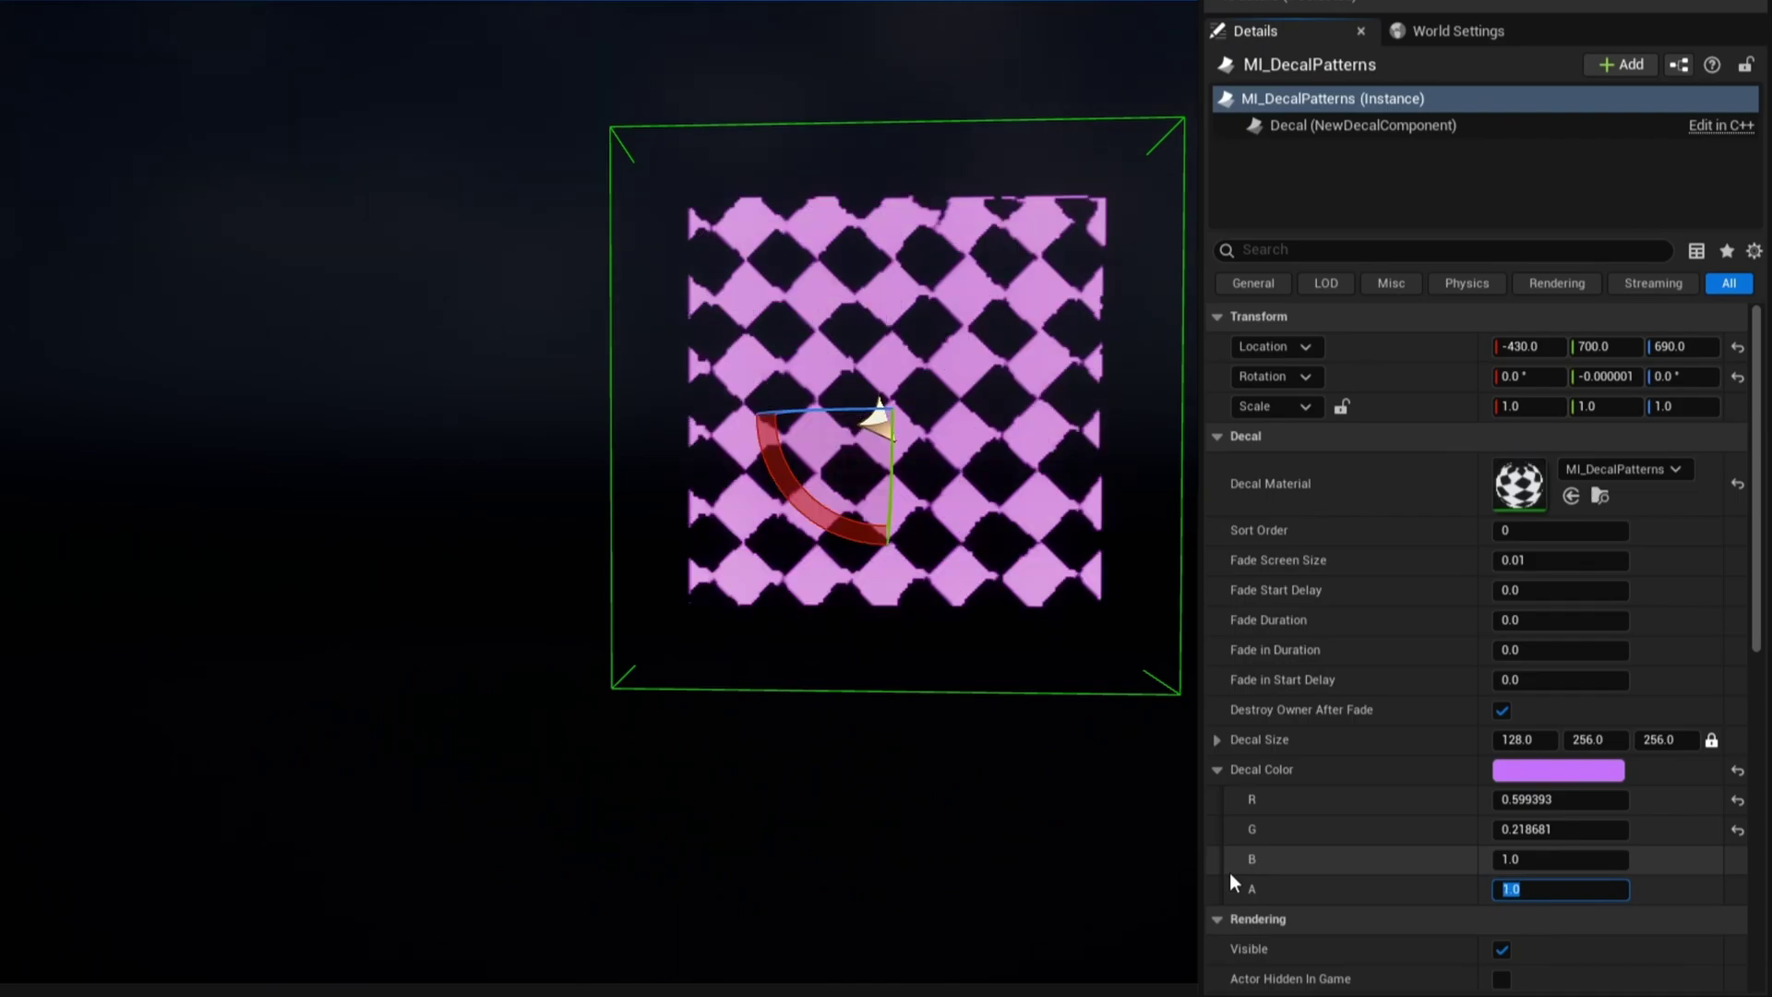
# Step: Settle the Decal Color alpha on 5.01 to show the large-triangle pattern
pyautogui.write('5')
pyautogui.press('Return')
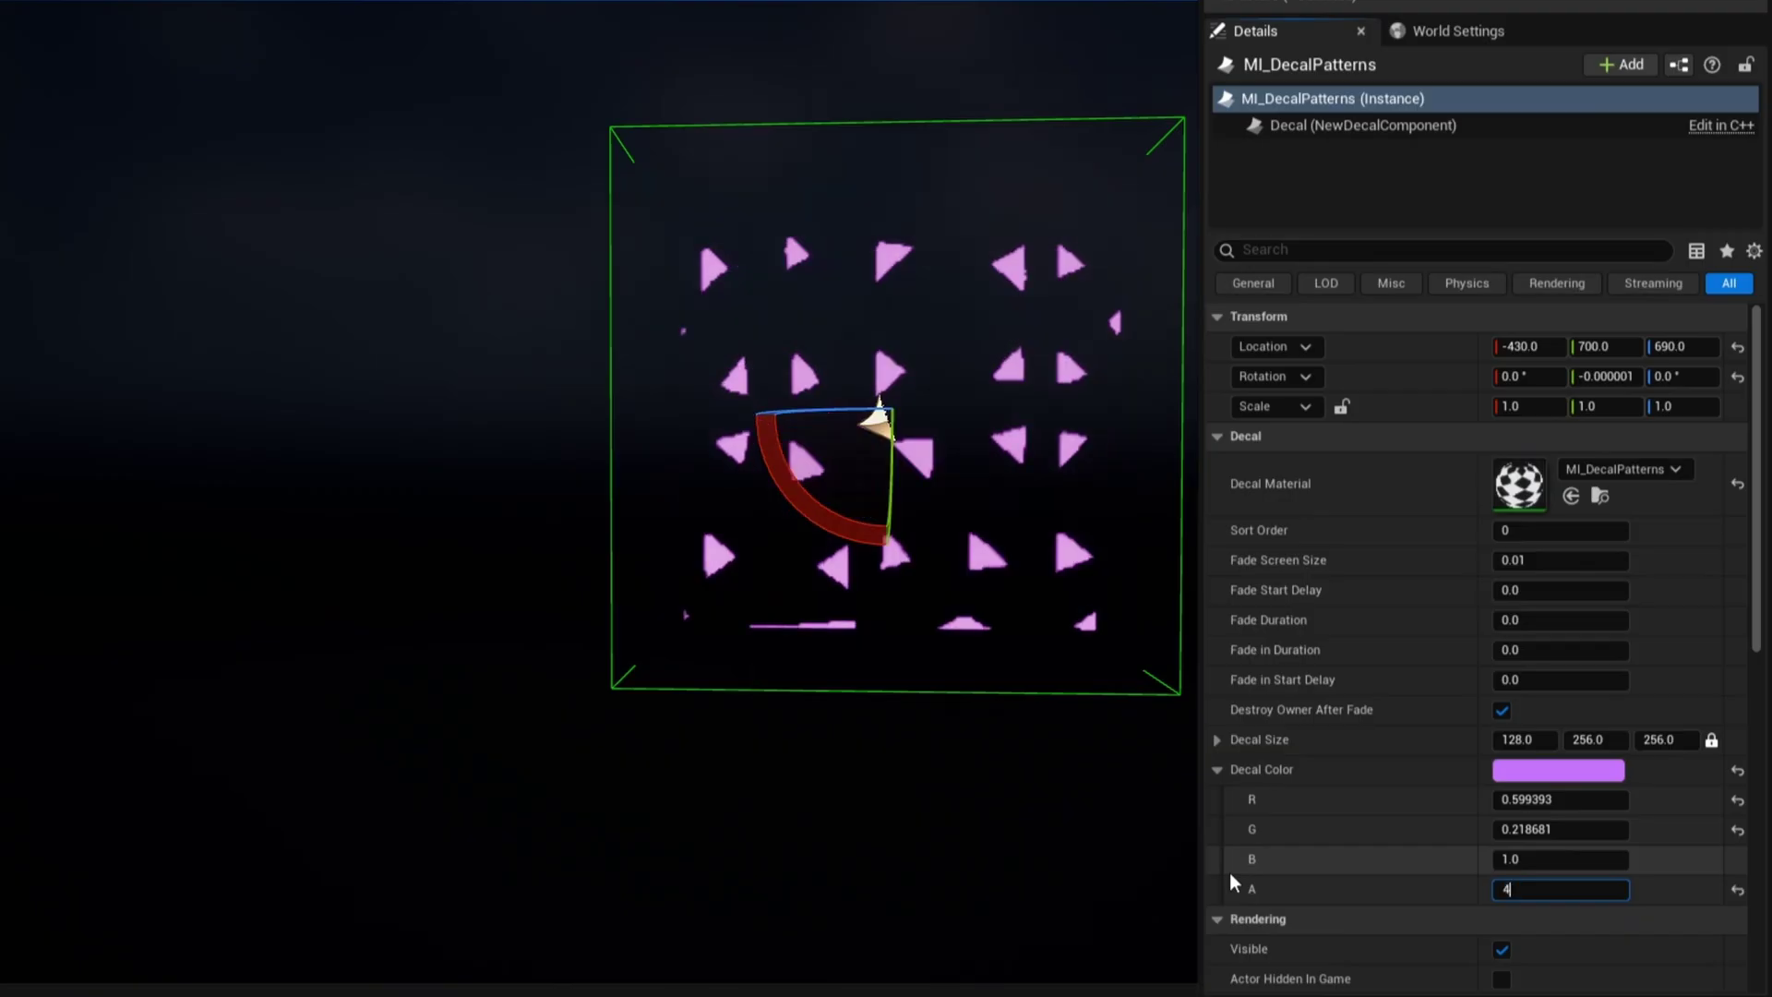
pyautogui.write('4')
pyautogui.press('Escape')
pyautogui.write('5.01')
pyautogui.press('Return')
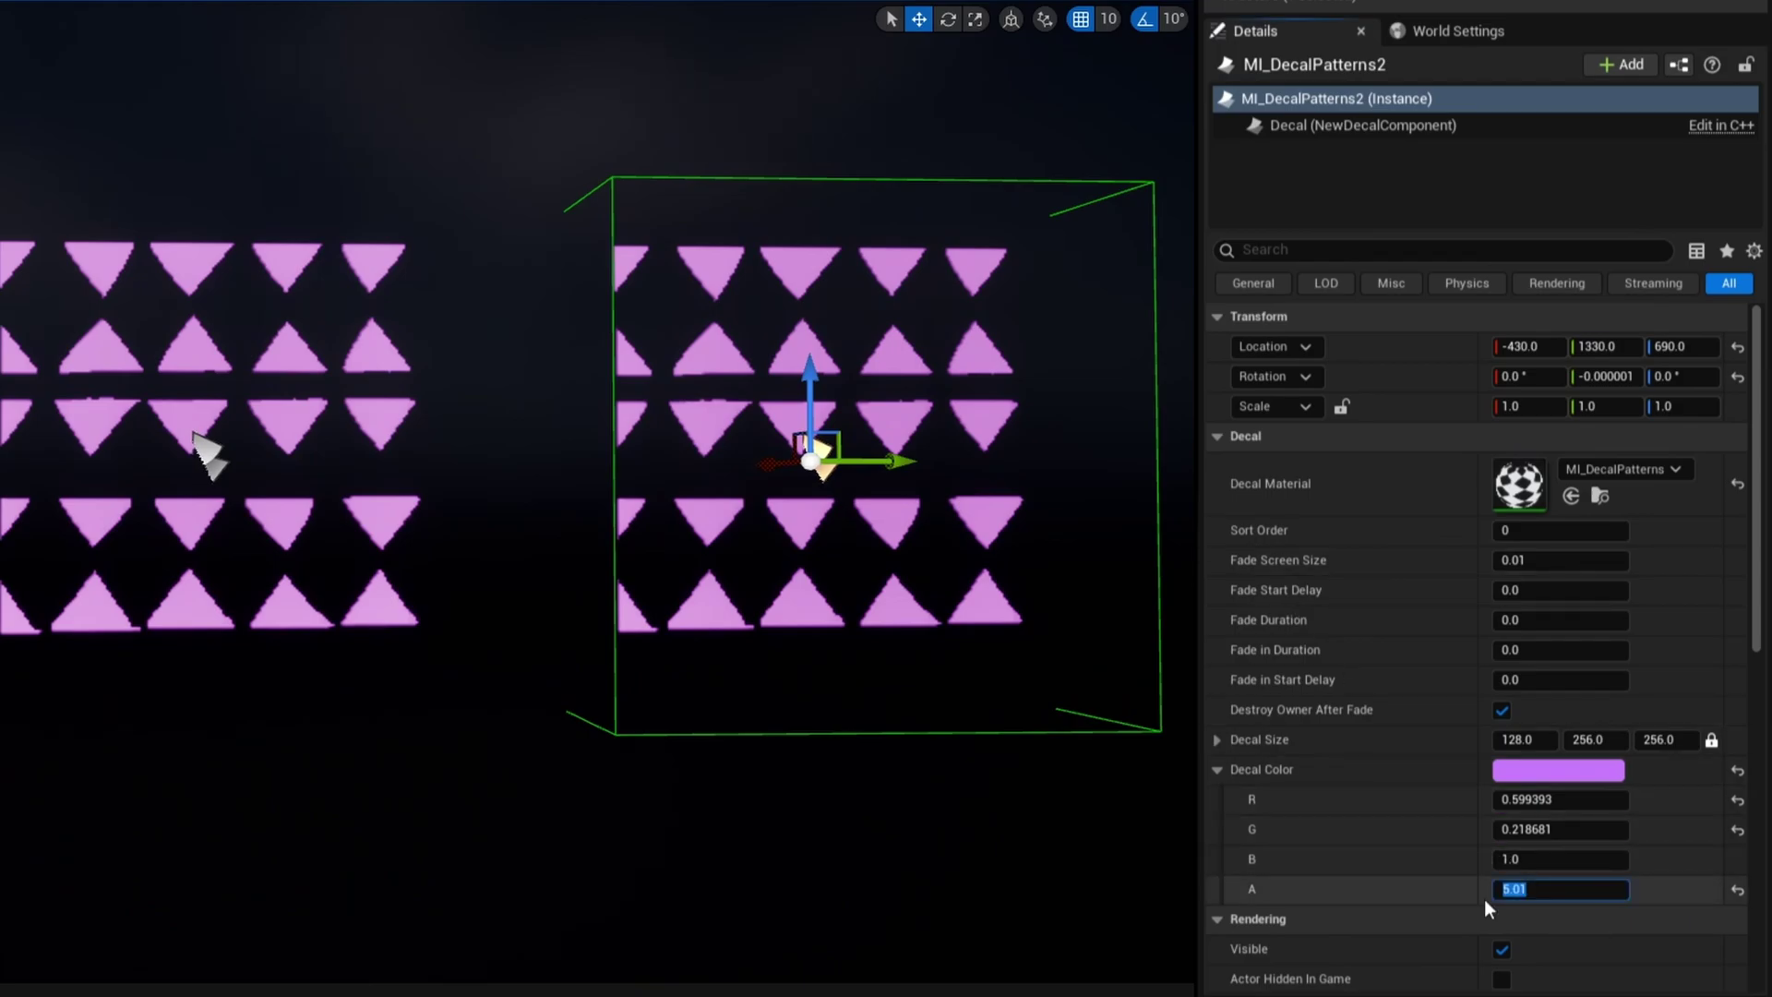
# Step: Give the duplicate decal a Decal Color alpha of 3 and begin choosing its tint
pyautogui.write('3')
pyautogui.press('Return')
pyautogui.click(1550, 772)
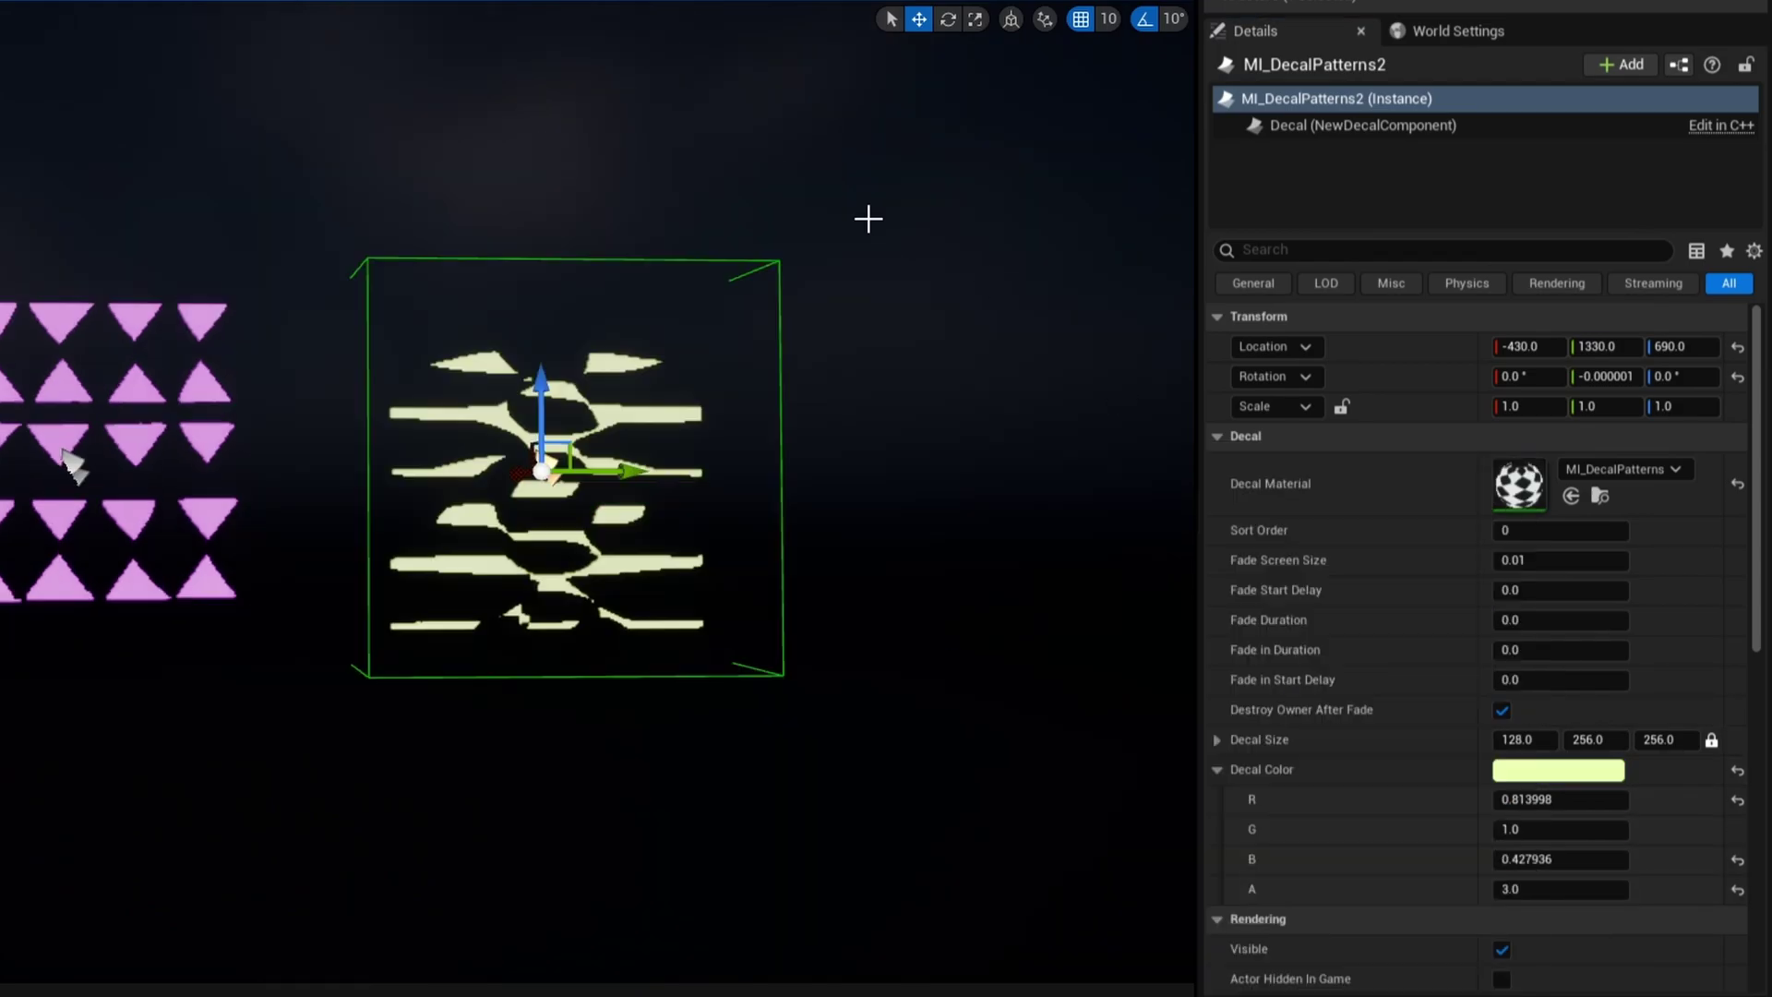